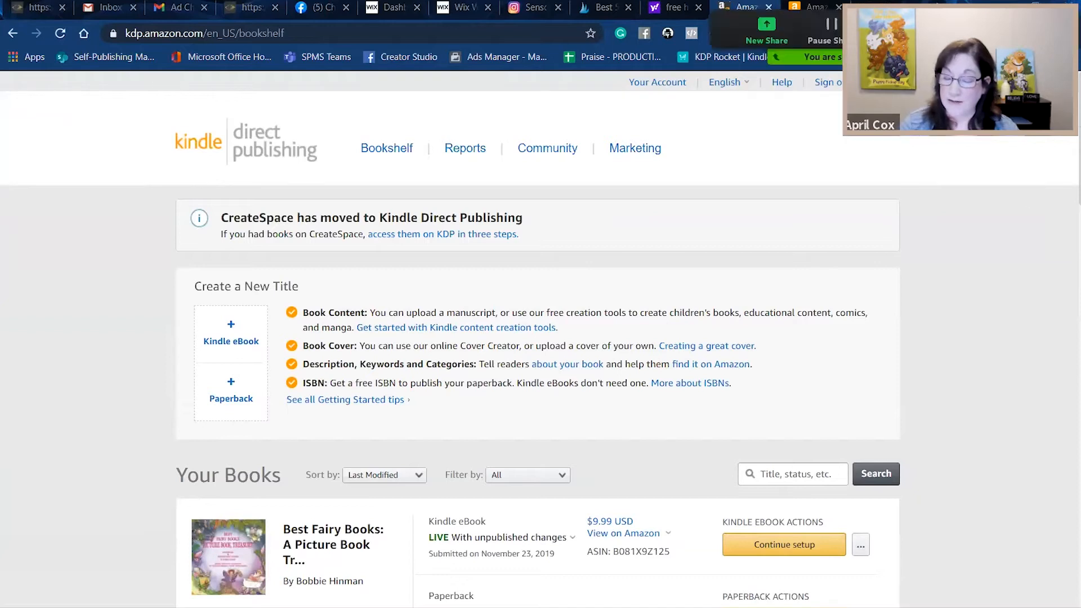
pyautogui.scroll(-5, 1068, 170)
pyautogui.scroll(-5, 1066, 241)
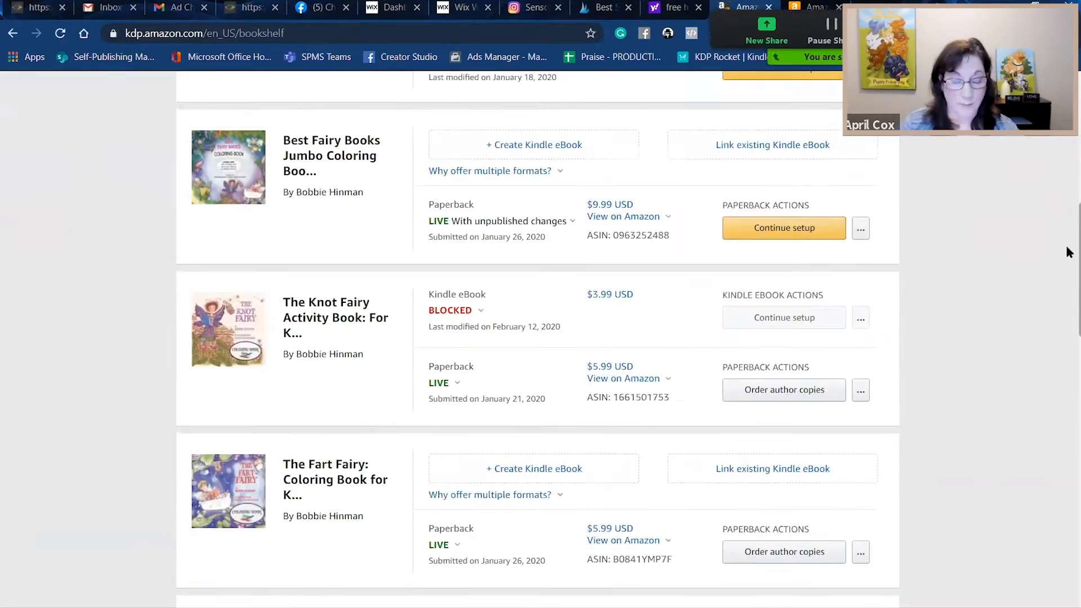
pyautogui.scroll(10, 1066, 241)
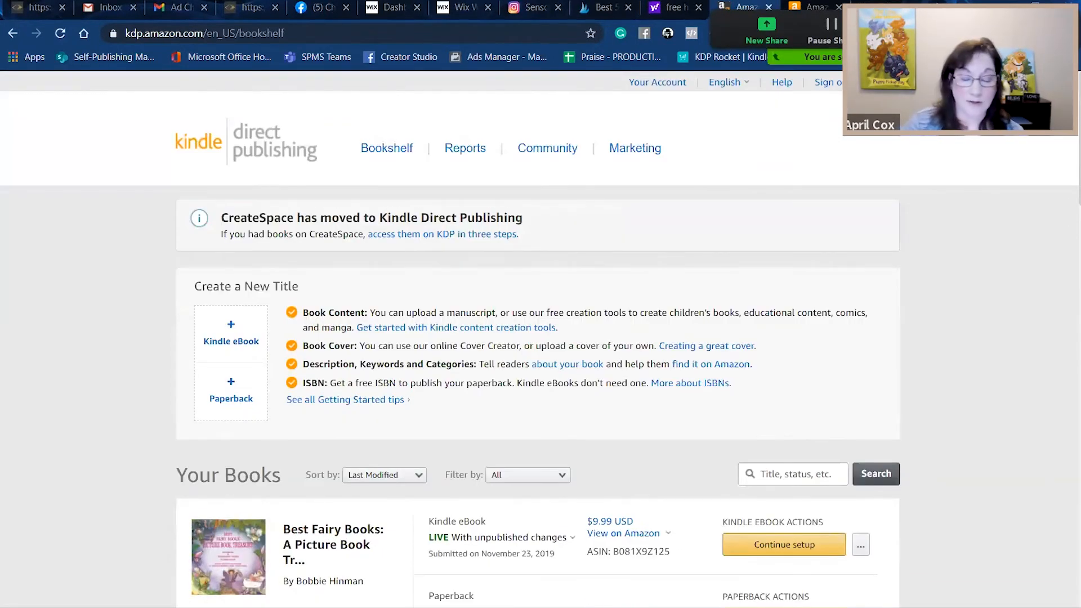
# - Open ams.amazon.com in a new browser tab and go through its sign-in page to the Advertising console
pyautogui.moveTo(851, 57); pyautogui.dragTo(166, 139)
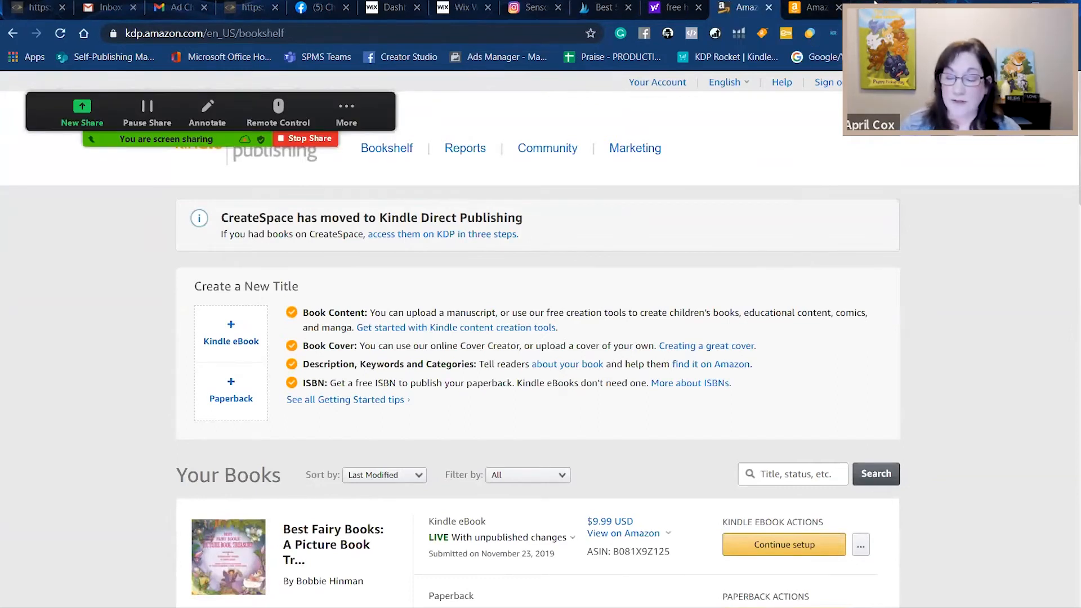
pyautogui.click(874, 3)
pyautogui.write('a')
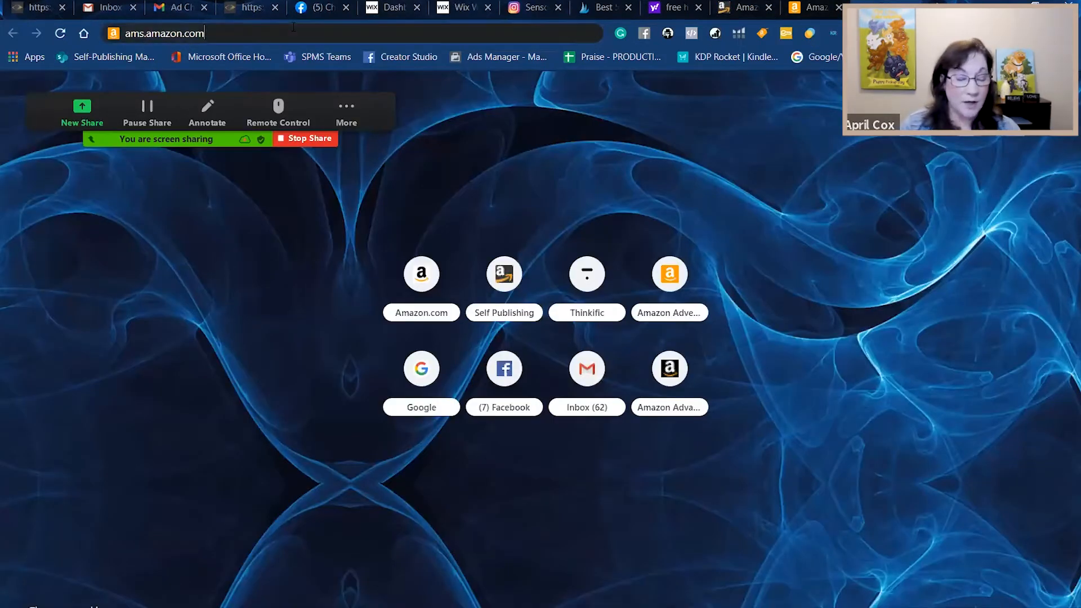
pyautogui.write('ms')
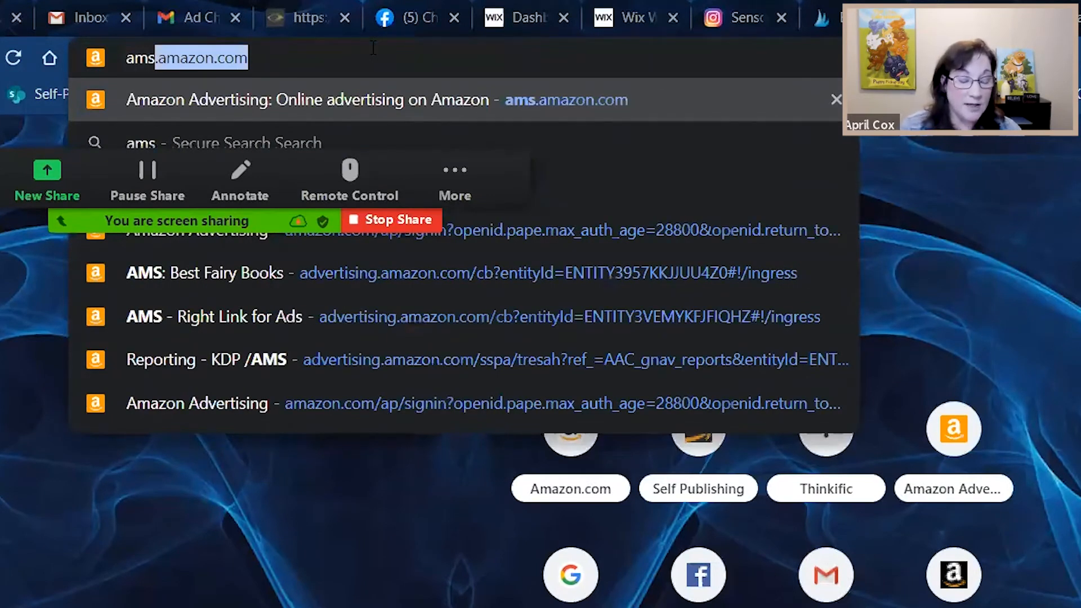
pyautogui.write('.')
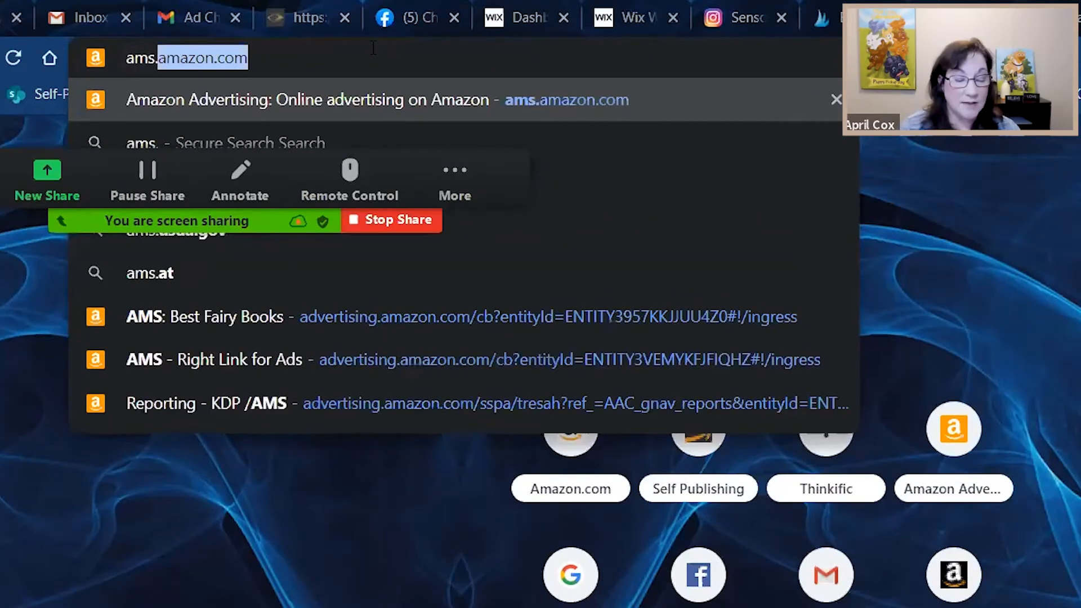
pyautogui.press('Return')
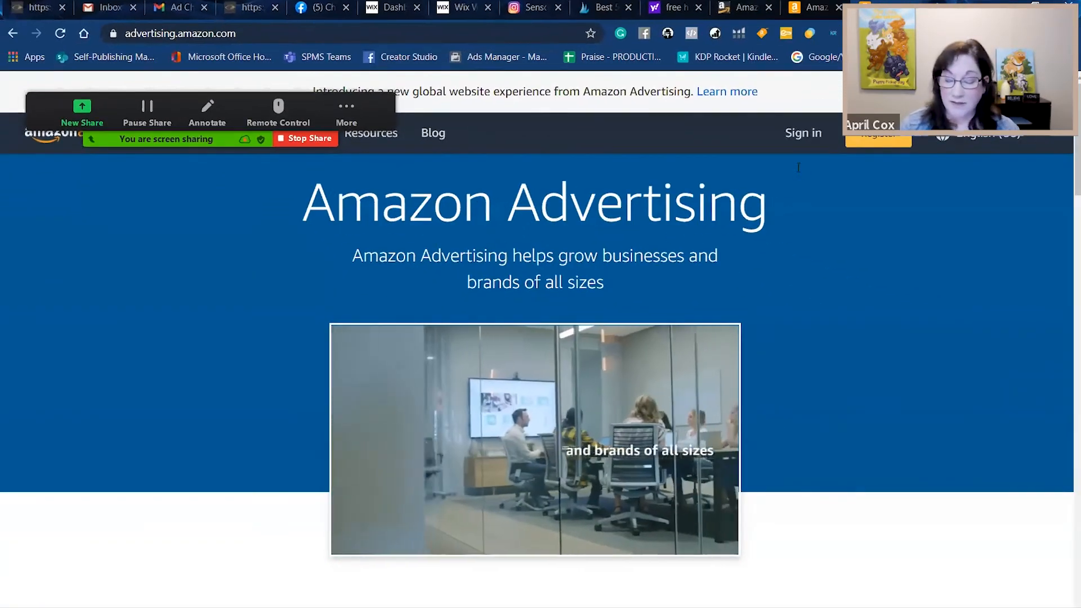
pyautogui.click(800, 136)
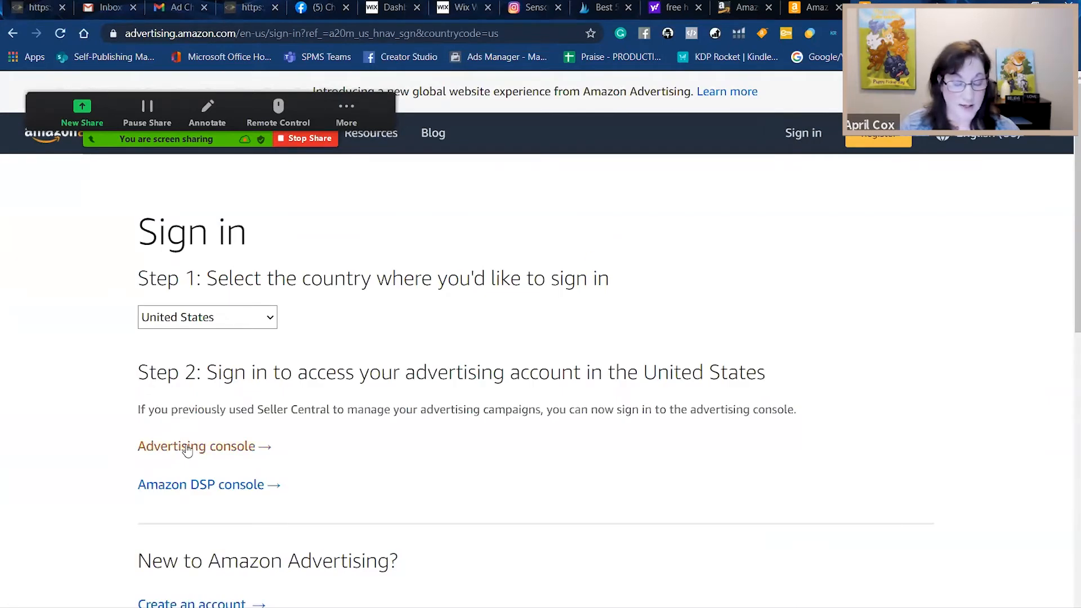
pyautogui.click(188, 447)
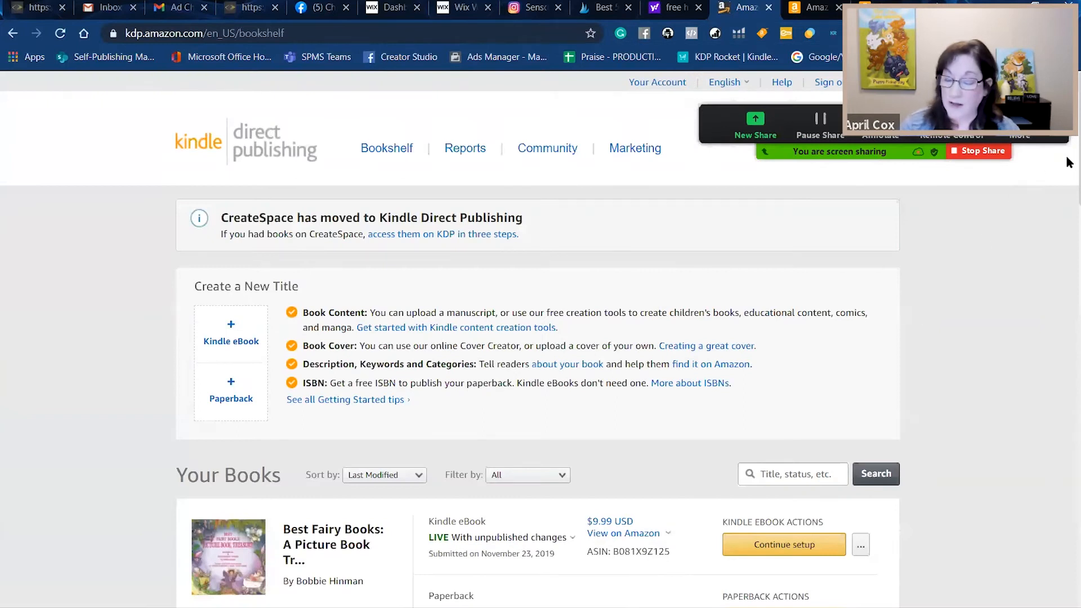
# - Open the Promote and Advertise page for the Best Fairy Books Jumbo Coloring Book paperback from the KDP bookshelf
pyautogui.scroll(-5, 1067, 240)
pyautogui.scroll(-3, 1068, 239)
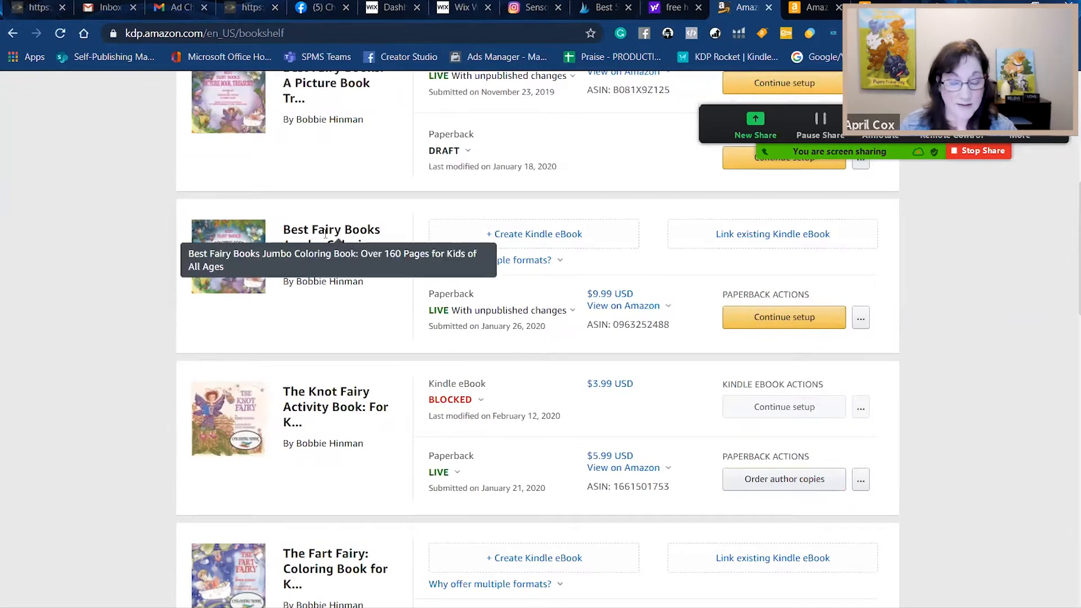
pyautogui.click(862, 321)
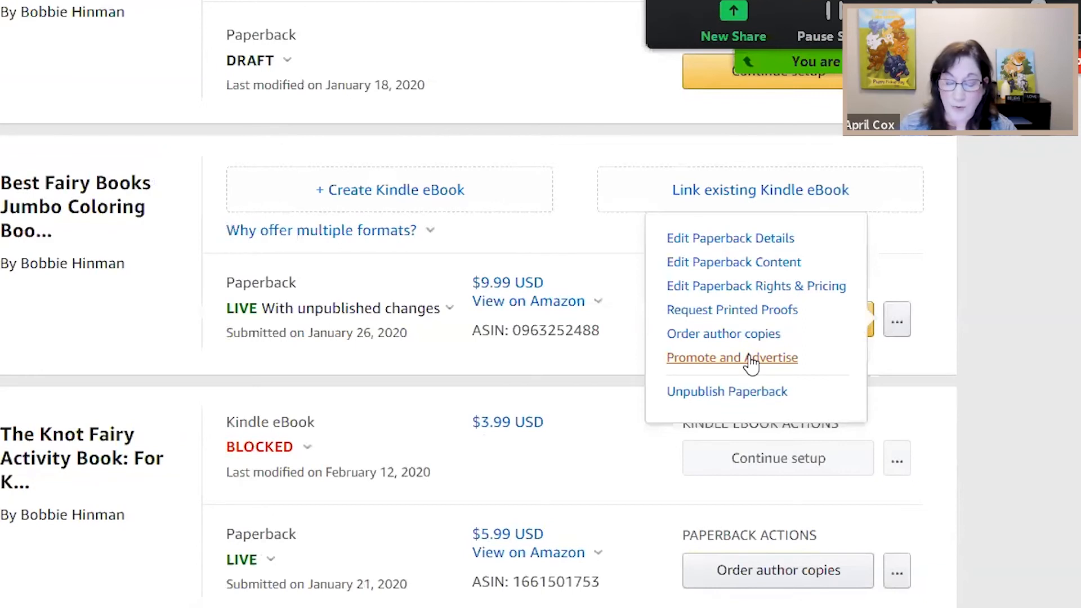
pyautogui.click(752, 359)
# - Choose Amazon.com as the marketplace and start creating an ad campaign for the coloring book
pyautogui.click(236, 438)
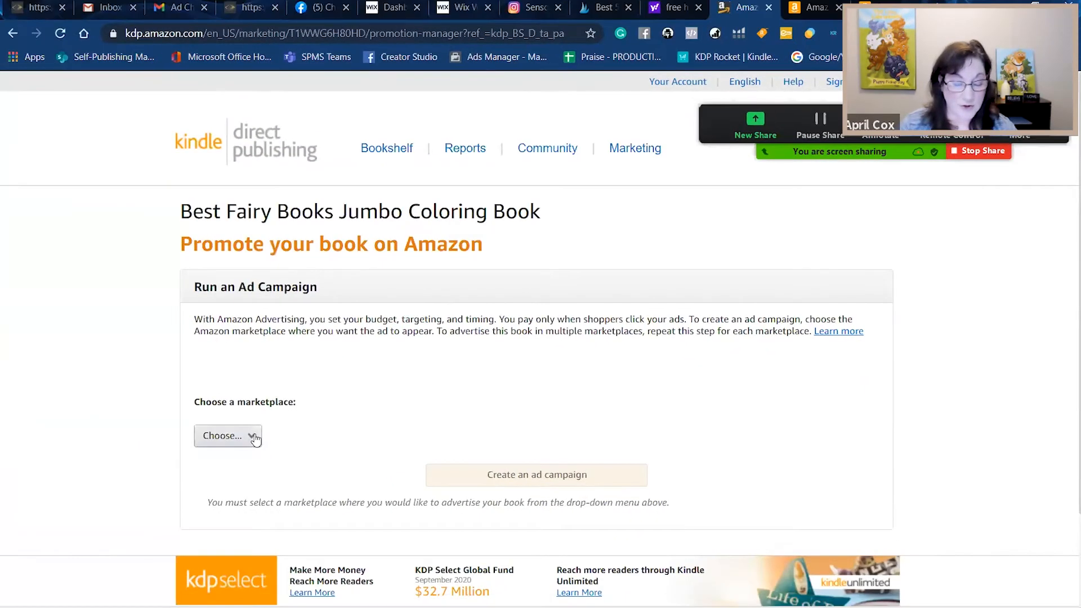
pyautogui.click(234, 439)
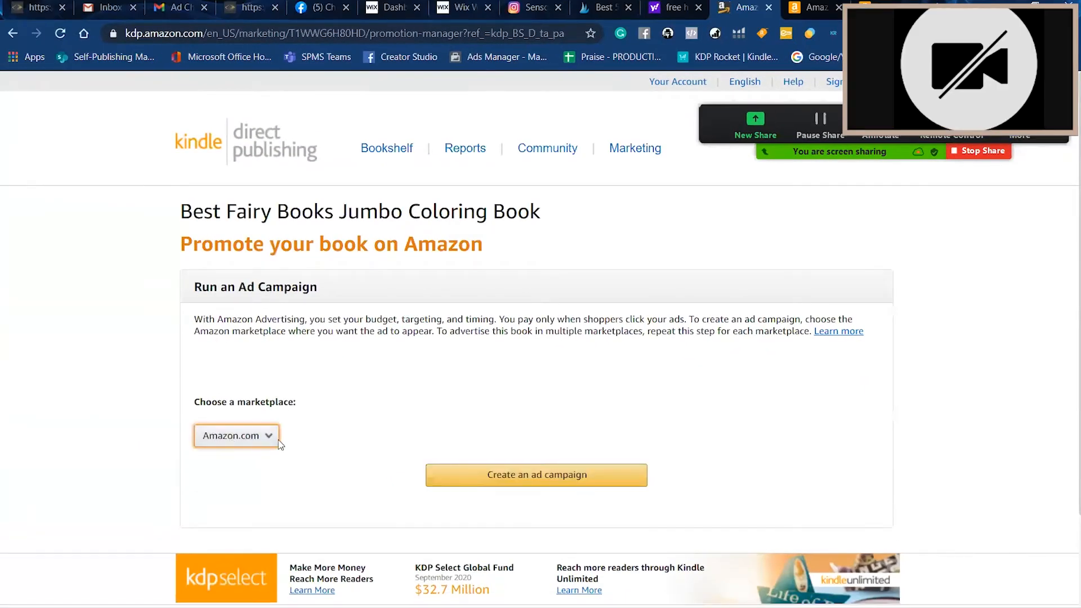
pyautogui.click(505, 479)
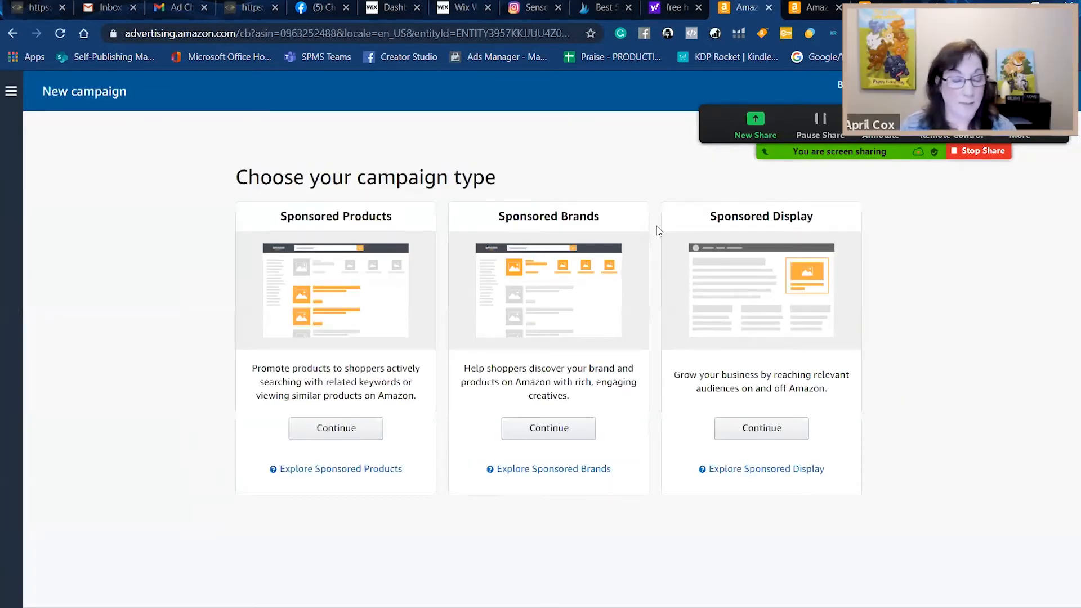
# - Open the all-campaigns overview and examine its performance totals, the ACOS and impressions chart, and the campaign list
pyautogui.click(52, 135)
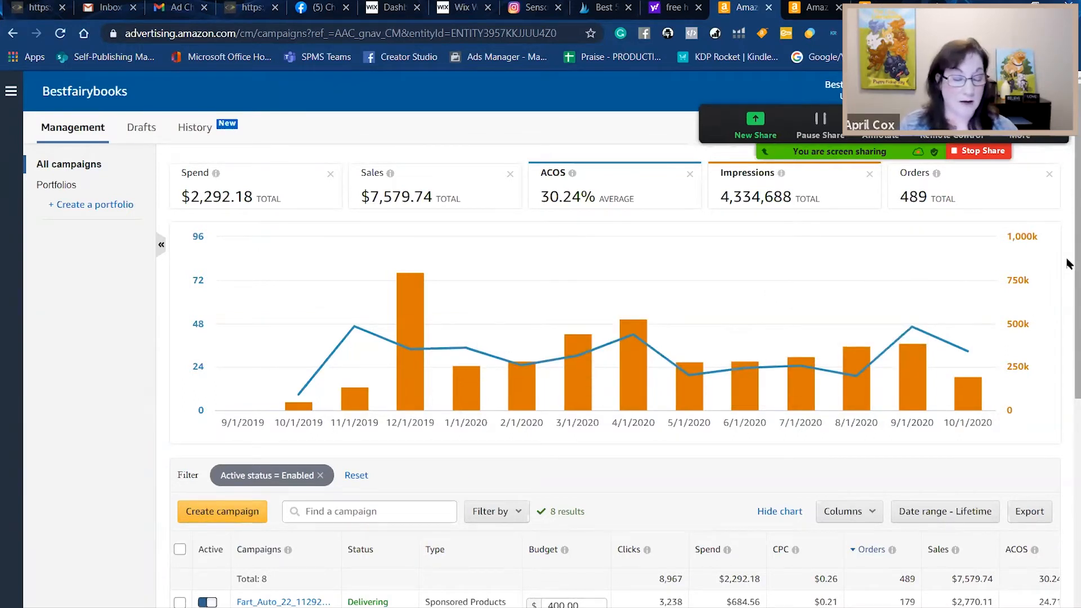
pyautogui.scroll(-7, 1068, 263)
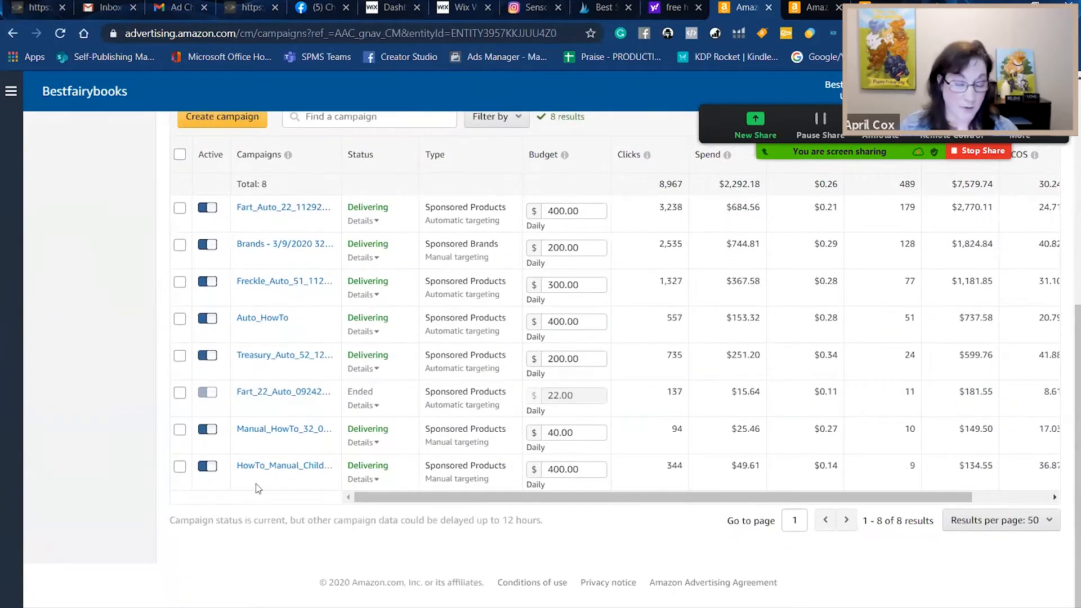
pyautogui.scroll(7, 1068, 354)
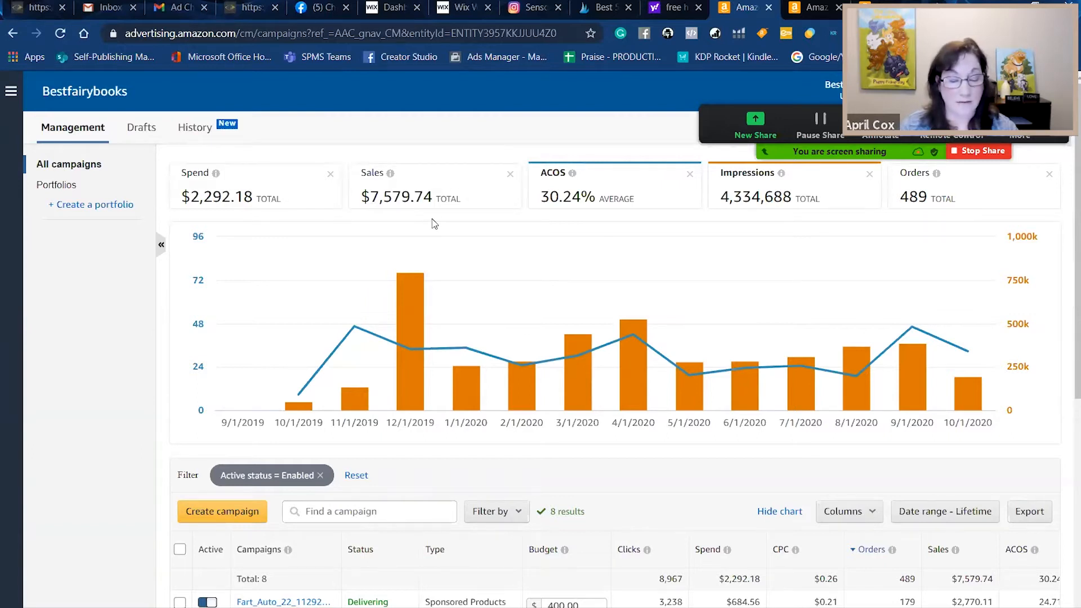
pyautogui.moveTo(919, 266)
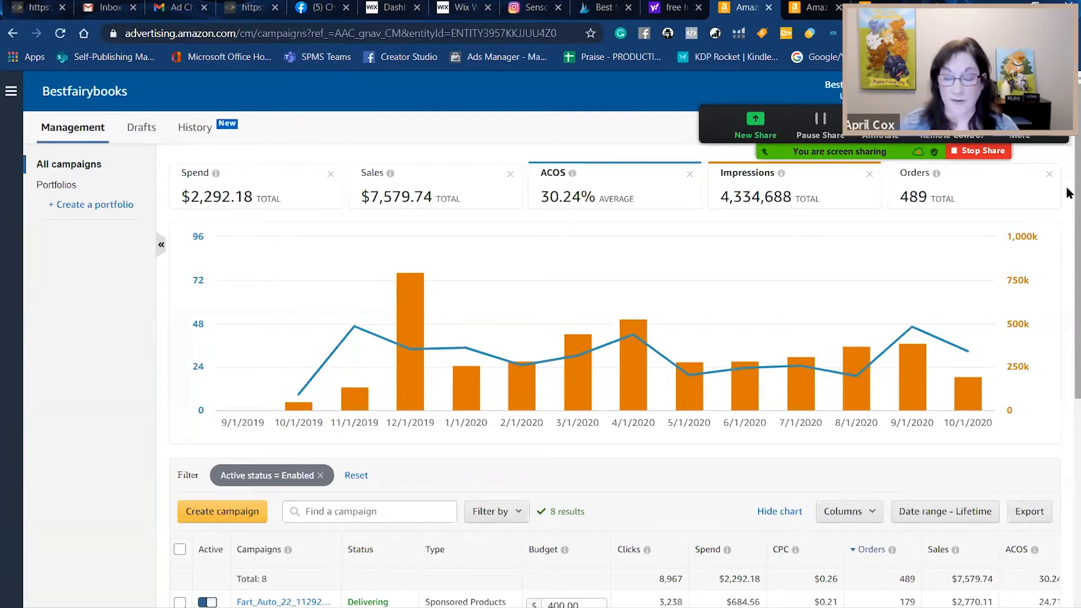
pyautogui.scroll(-6, 1067, 193)
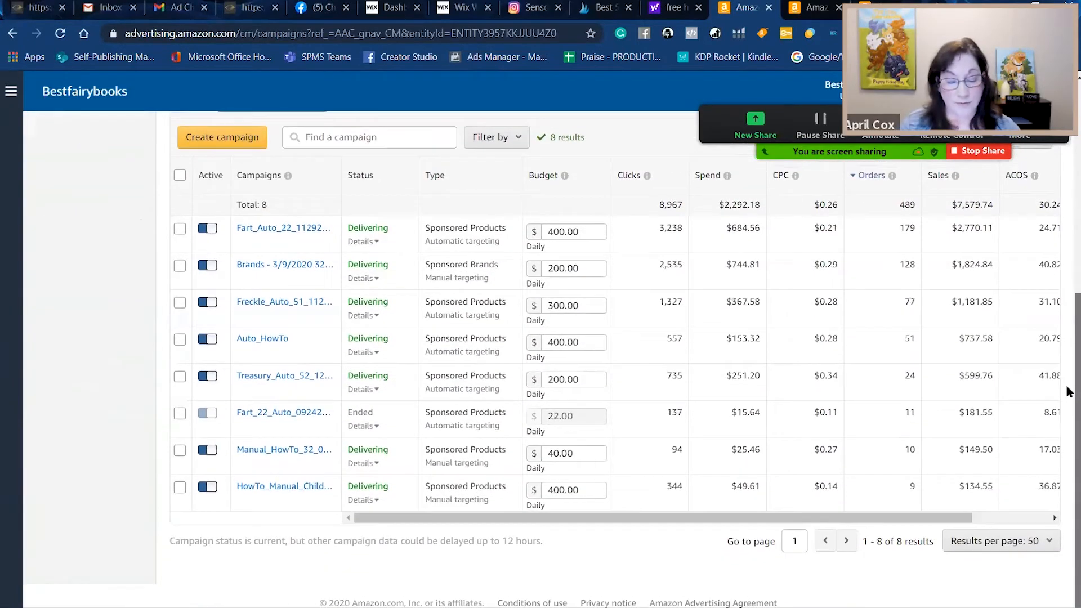
pyautogui.scroll(6, 1068, 393)
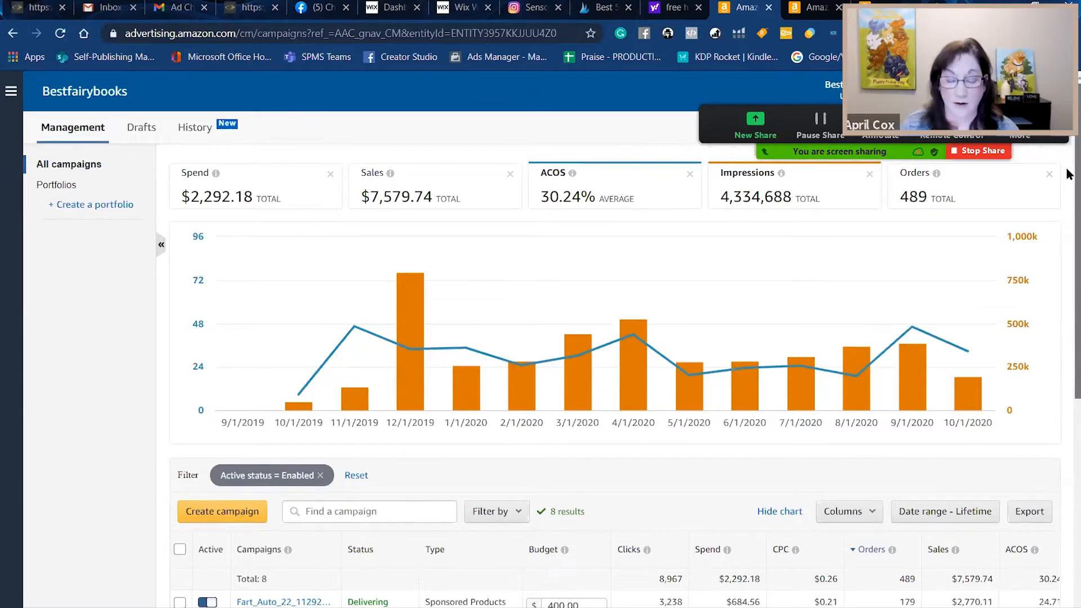
pyautogui.moveTo(1068, 174); pyautogui.dragTo(1068, 145)
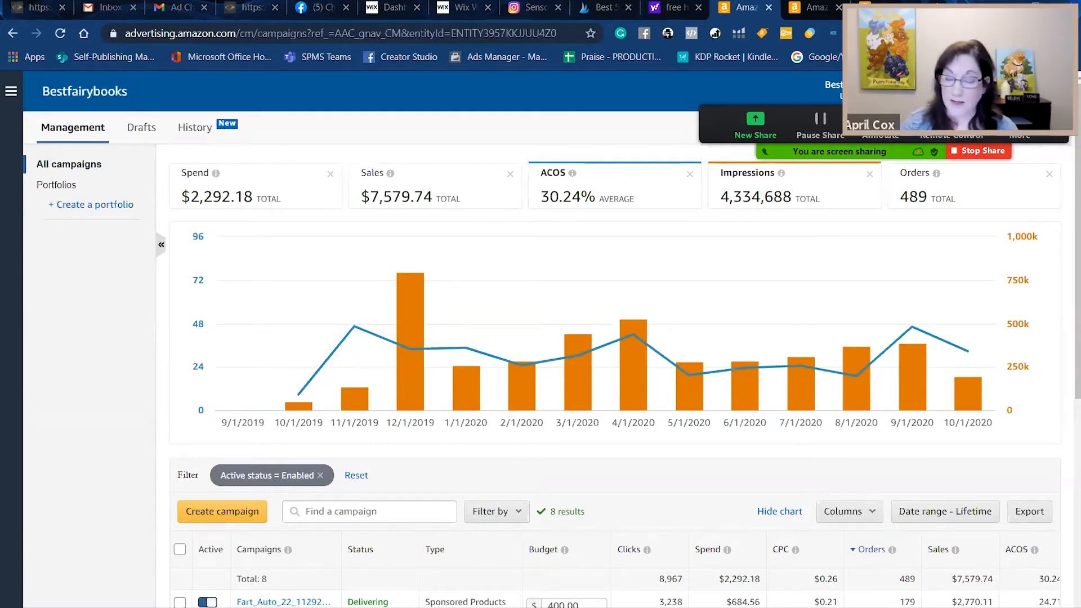
pyautogui.scroll(-1, 1067, 170)
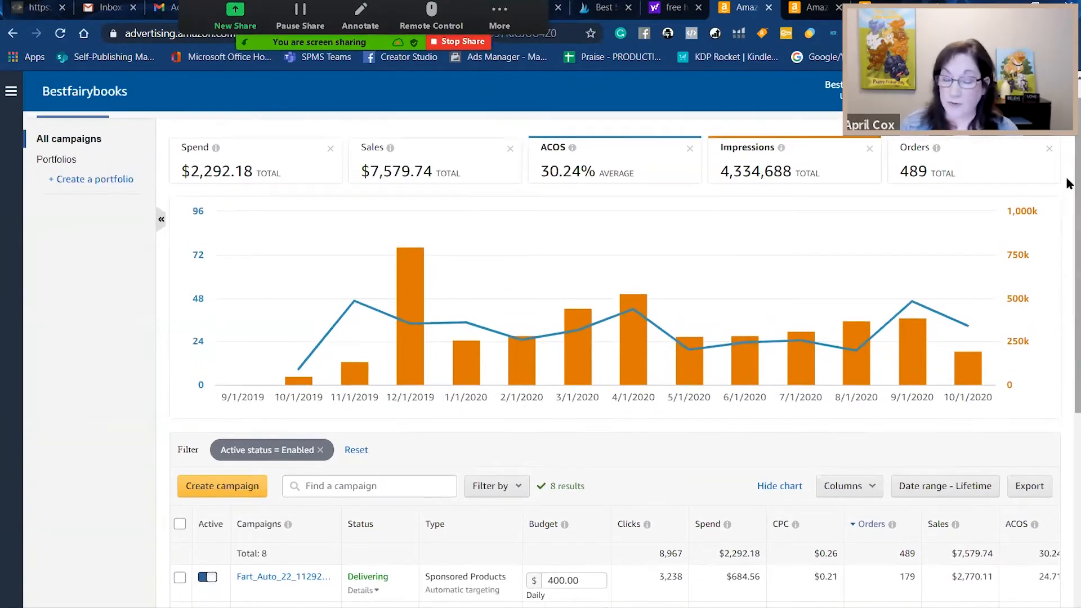
pyautogui.scroll(-1, 1067, 185)
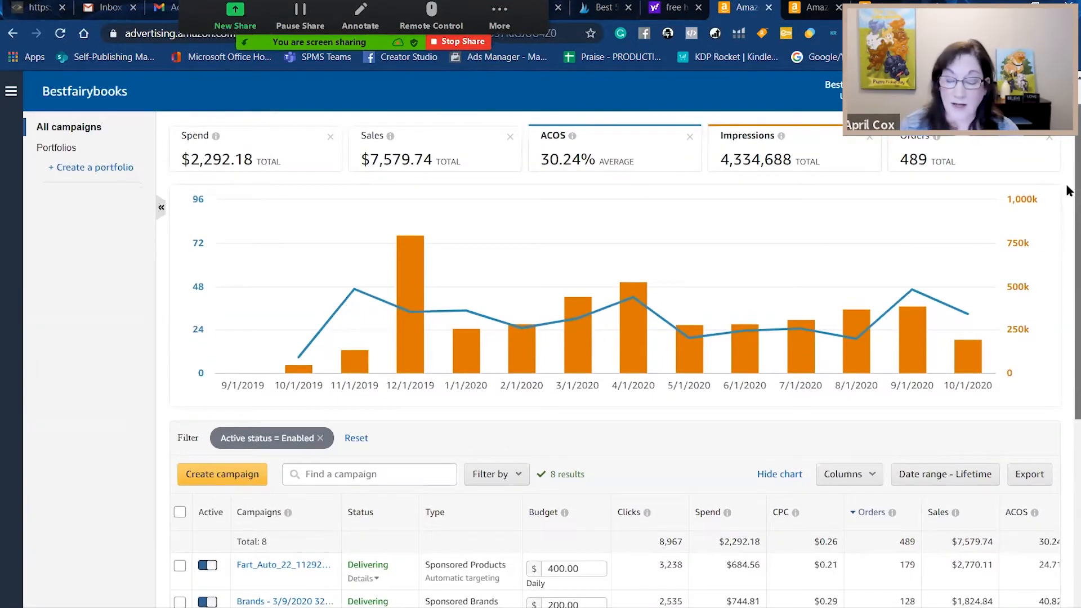
pyautogui.scroll(1, 1067, 190)
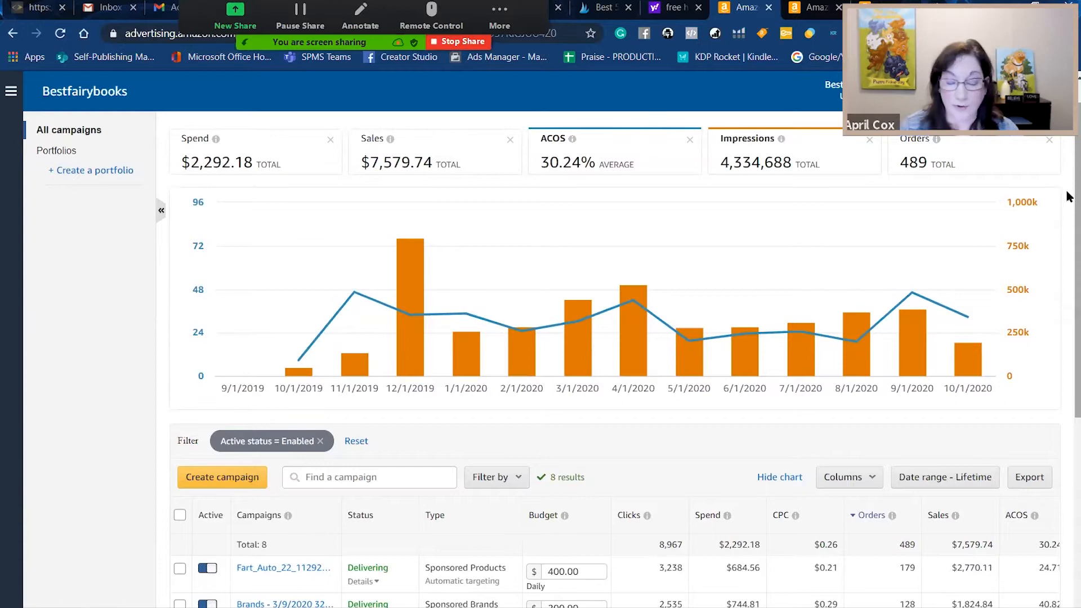
pyautogui.scroll(-1, 1068, 198)
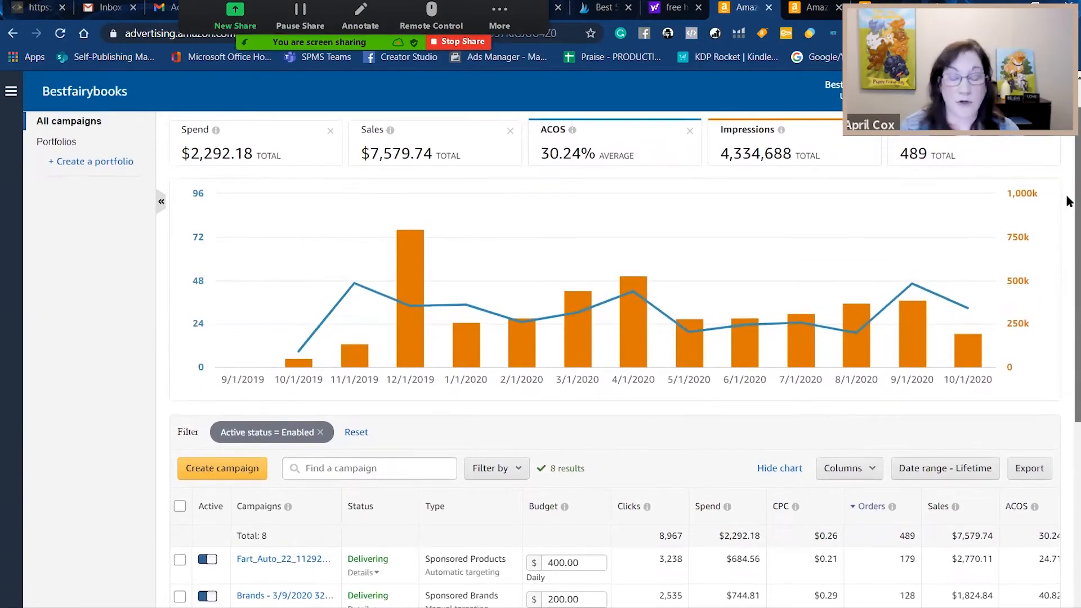
pyautogui.scroll(3, 1068, 201)
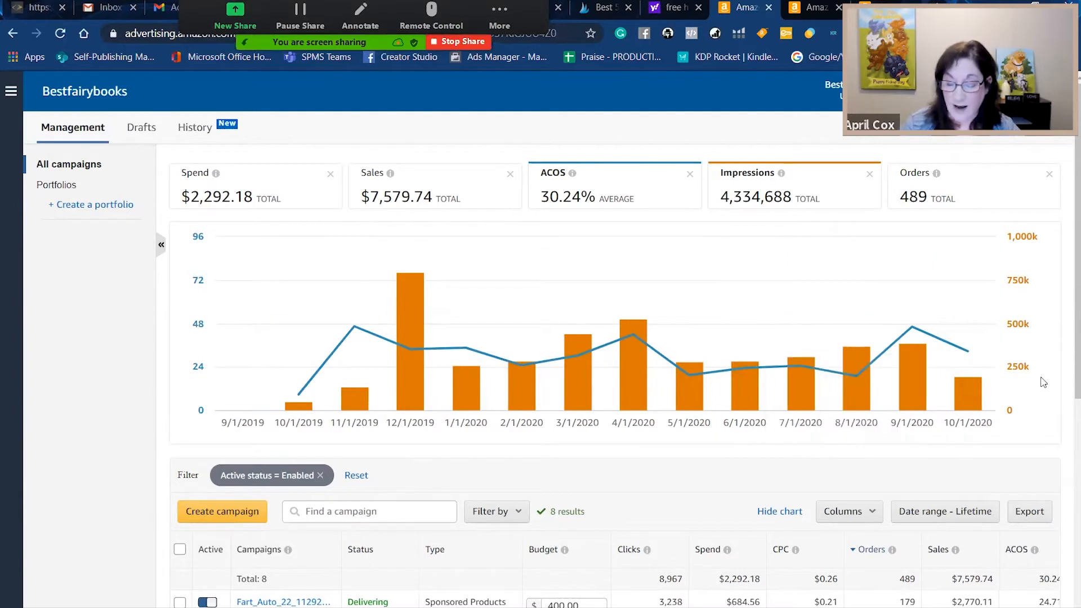
# - View the campaign results for the last 7 days, and leave the date range set to Last 30 days
pyautogui.click(956, 513)
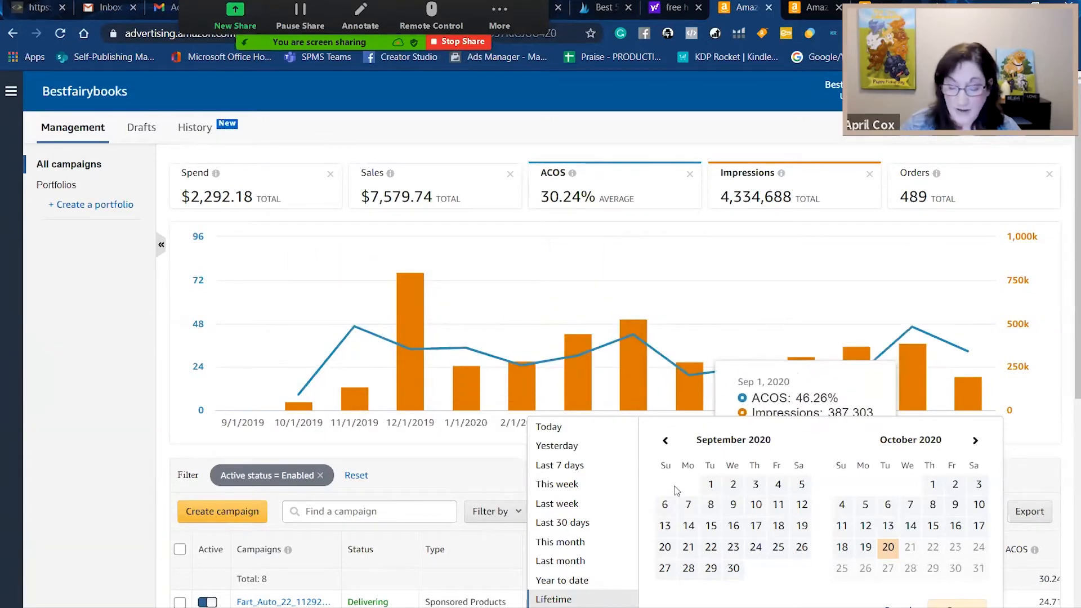
pyautogui.click(574, 467)
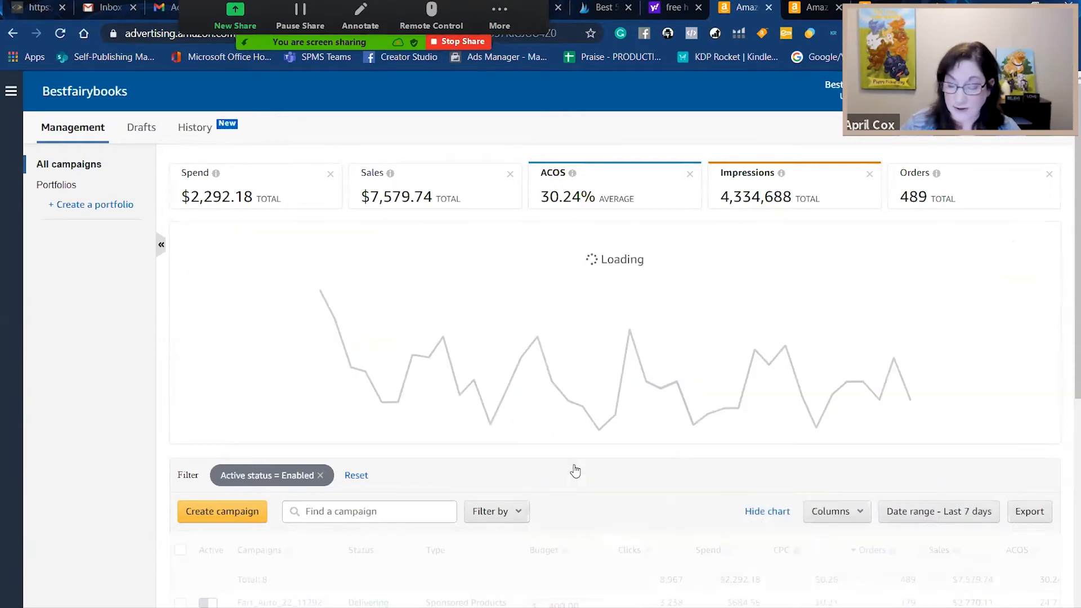
pyautogui.click(916, 512)
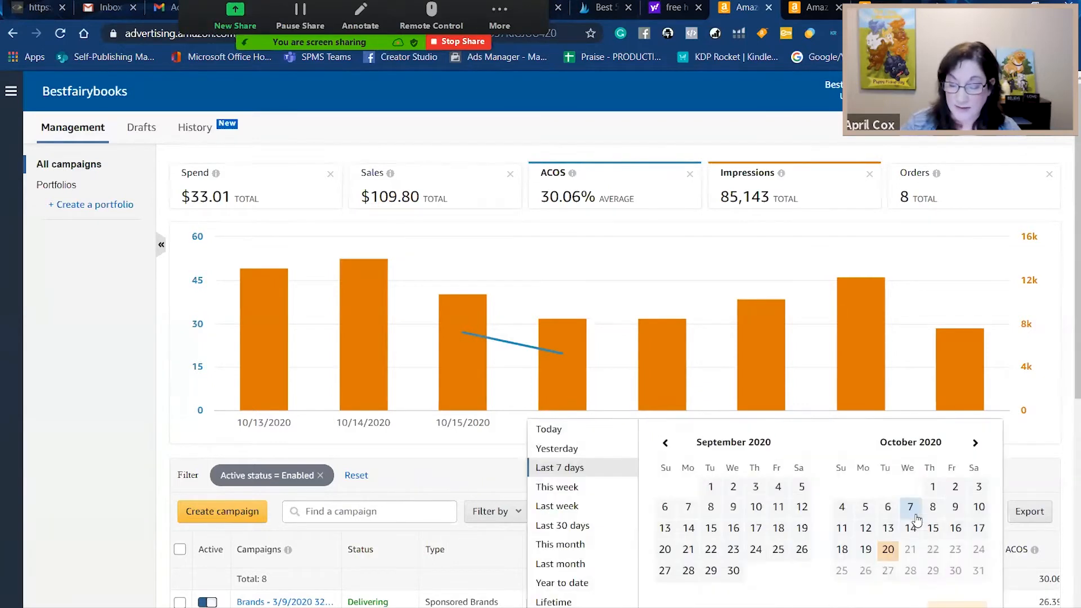
pyautogui.click(554, 525)
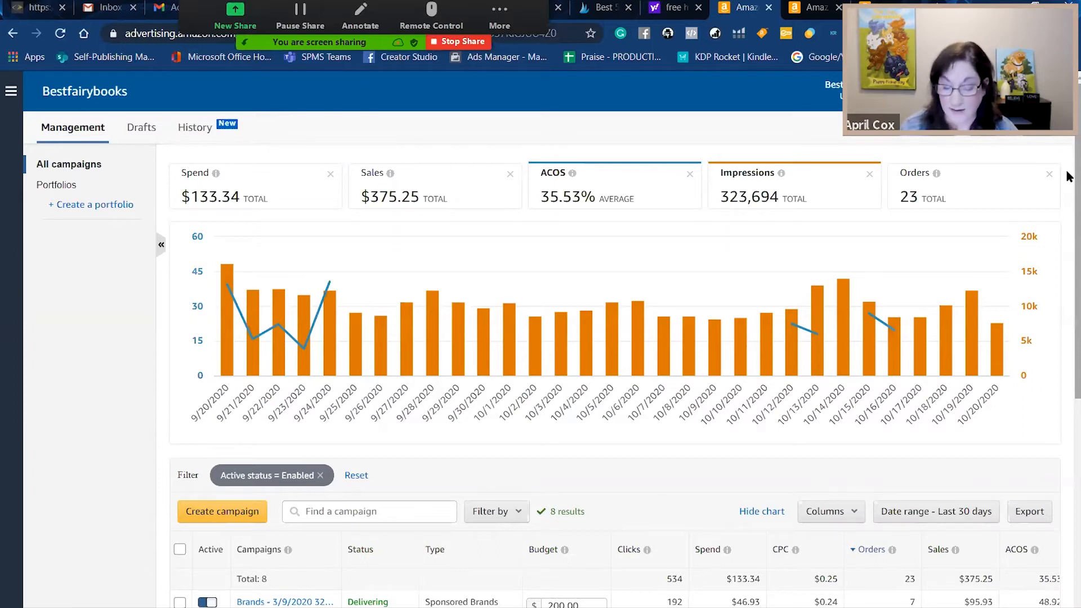
# - Add the Impressions and Clickthrough rate (CTR) metrics to the campaign table's columns and apply the selection
pyautogui.scroll(-3, 1068, 178)
pyautogui.scroll(-5, 1069, 178)
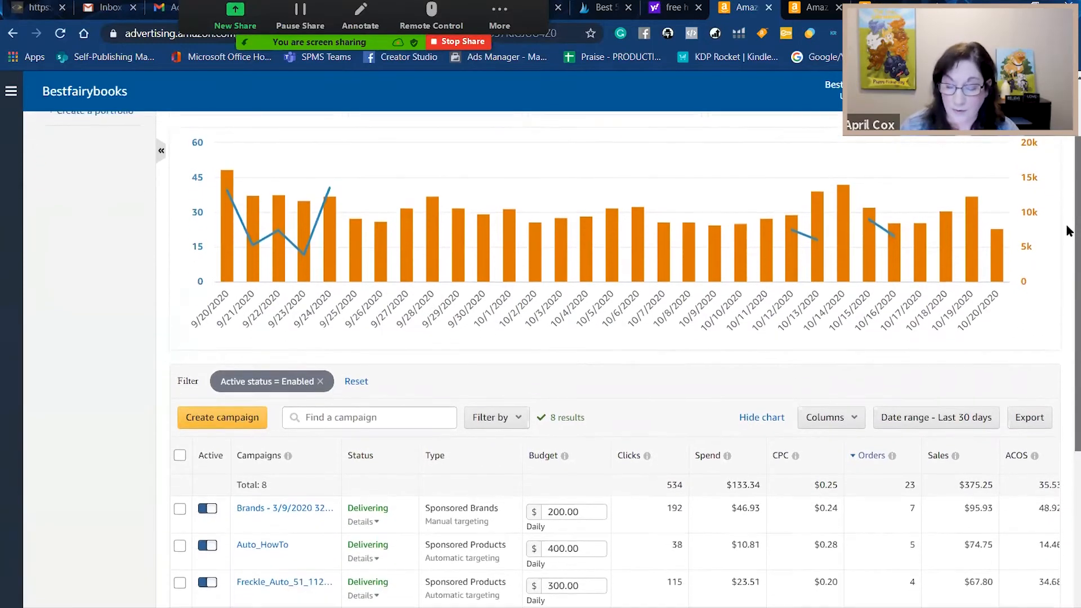
pyautogui.click(836, 244)
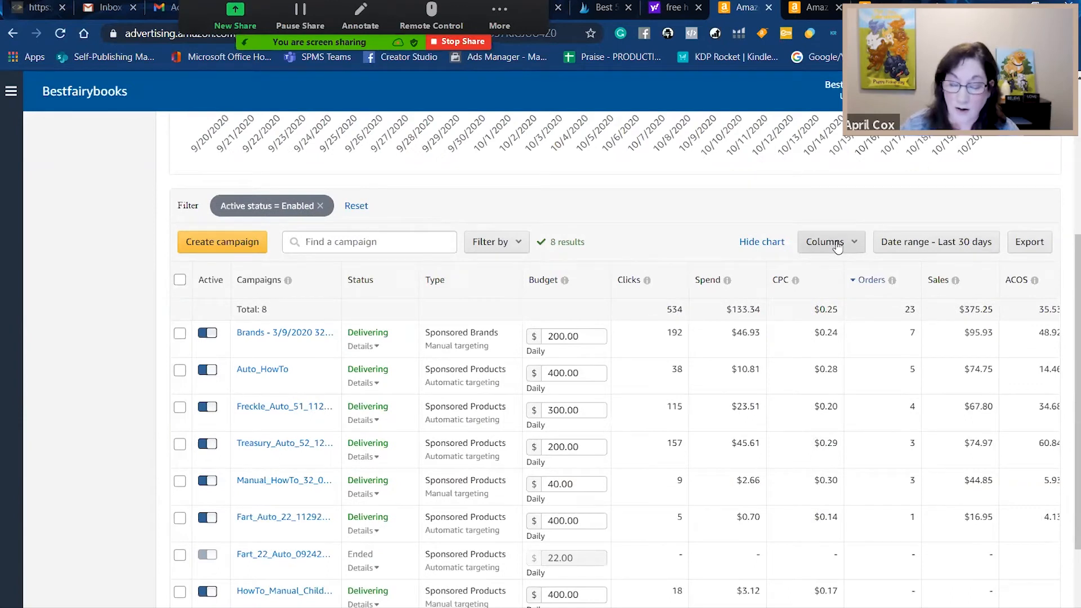
pyautogui.click(476, 276)
pyautogui.click(476, 276)
pyautogui.click(476, 360)
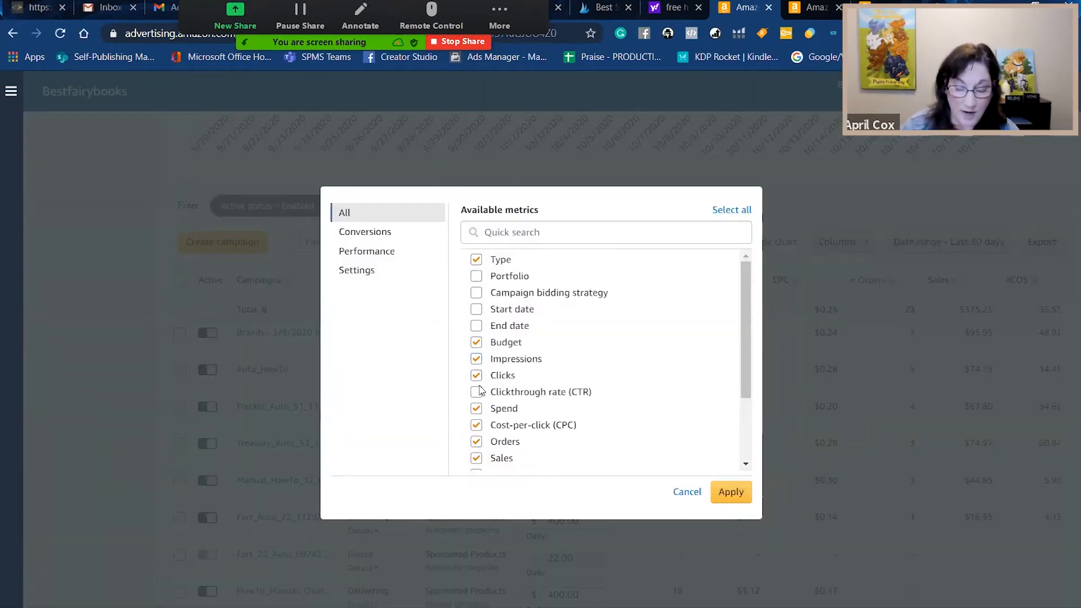
pyautogui.click(477, 392)
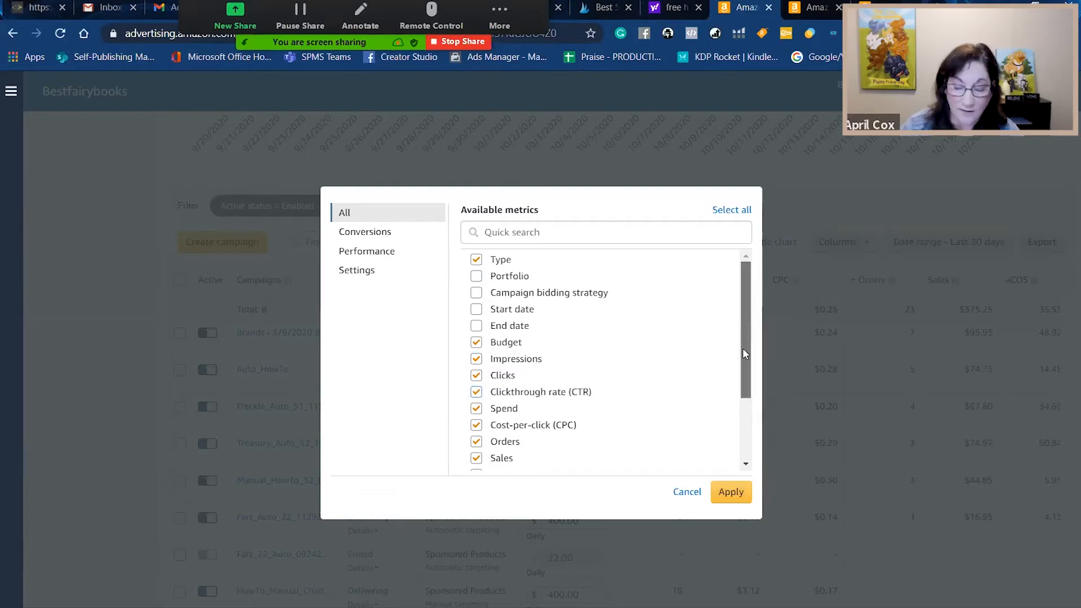
pyautogui.moveTo(743, 352); pyautogui.dragTo(743, 424)
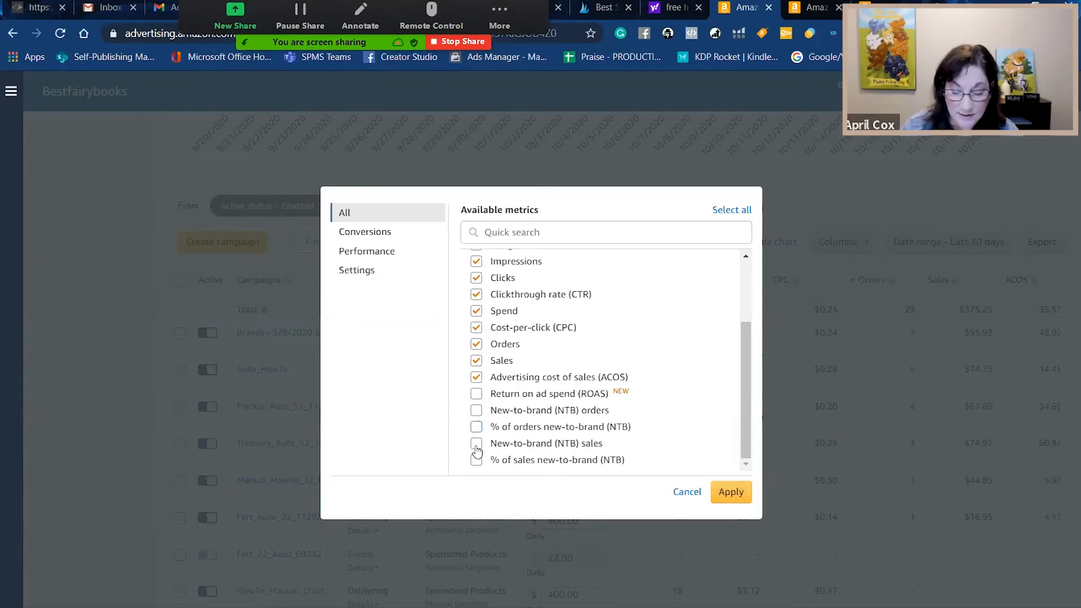
pyautogui.click(728, 488)
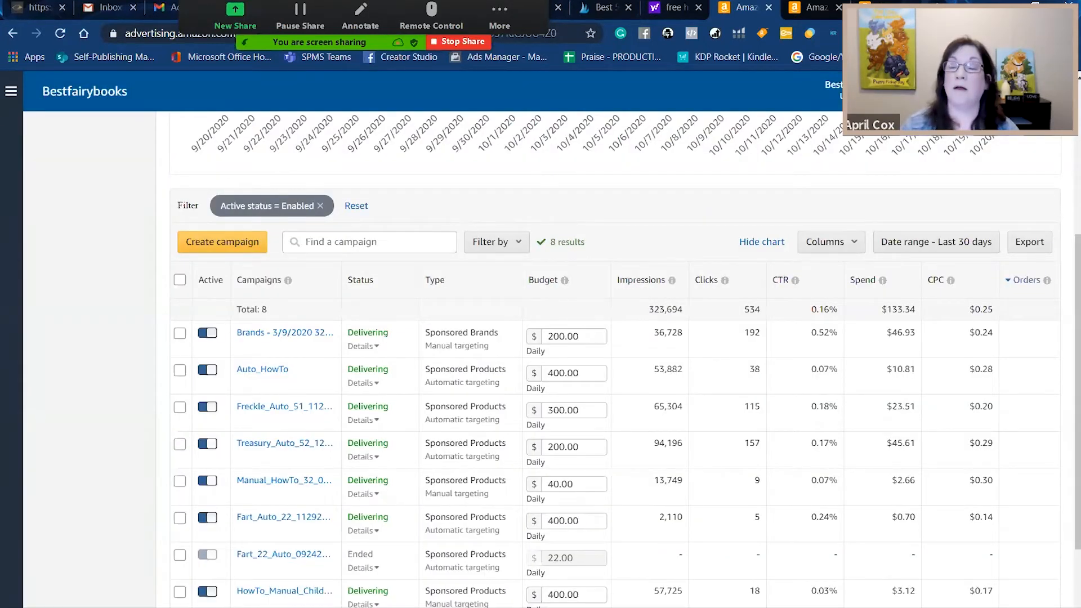
# - Examine the campaign table's CTR, spend, CPC, orders, sales and ACOS columns, including metric definitions, along with the performance chart
pyautogui.scroll(2, 805, 434)
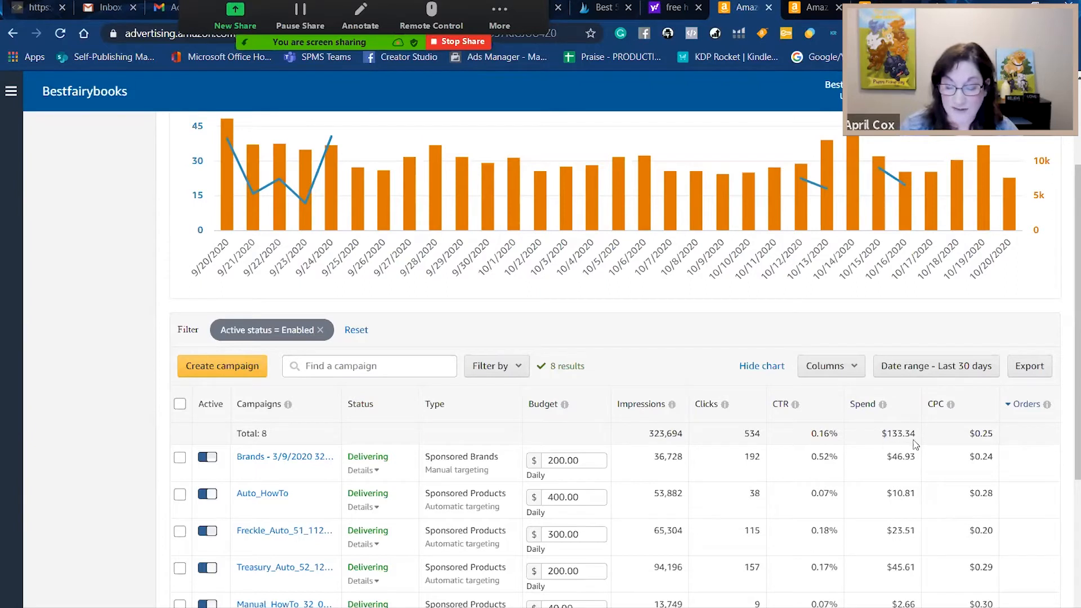
pyautogui.moveTo(367, 456)
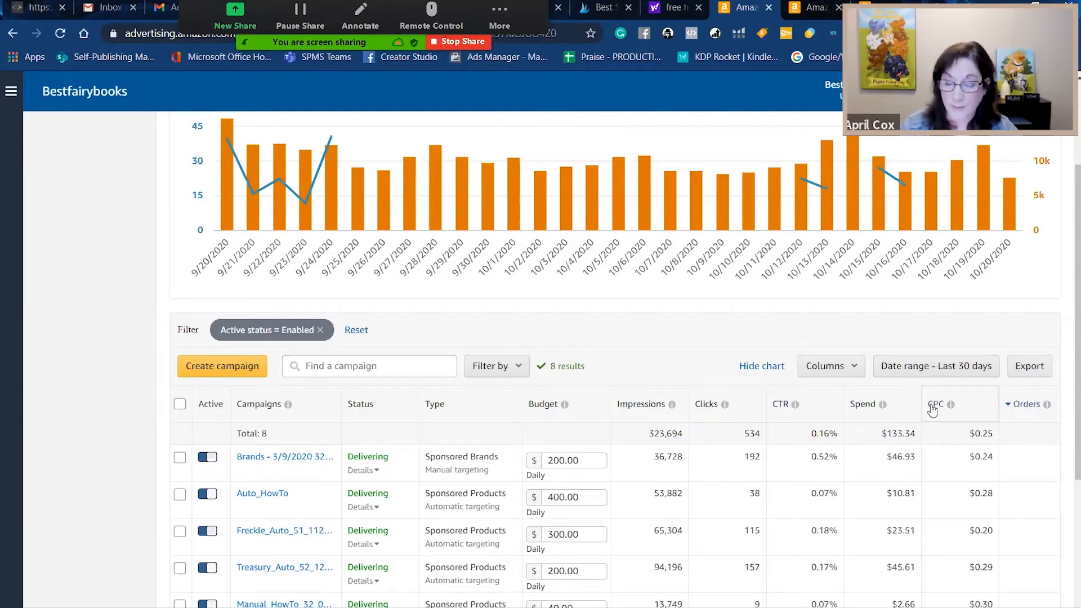
pyautogui.moveTo(950, 406)
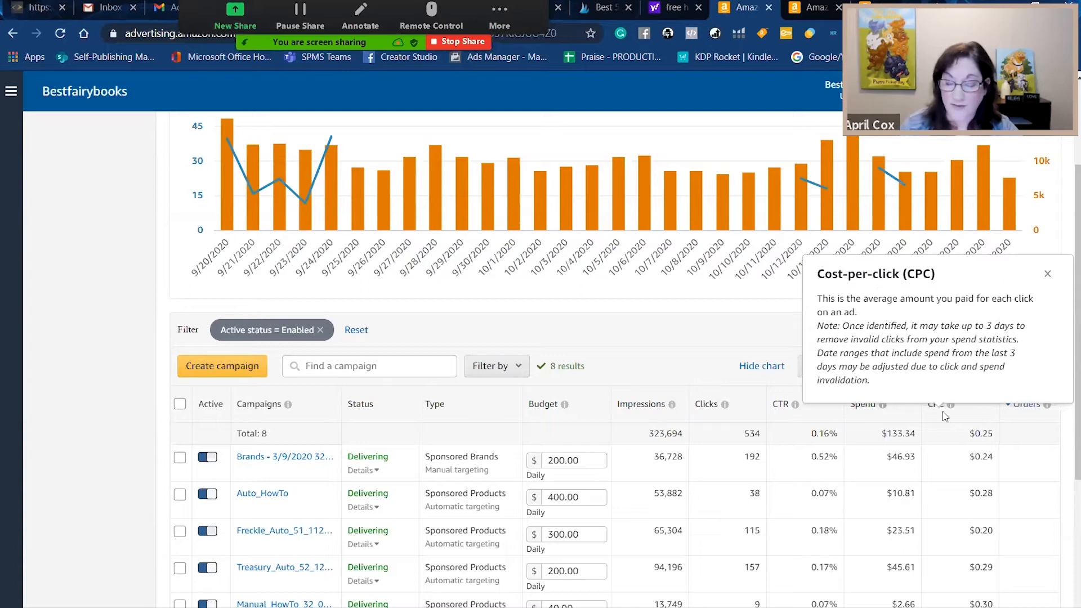
pyautogui.moveTo(795, 406)
pyautogui.scroll(-4, 1068, 536)
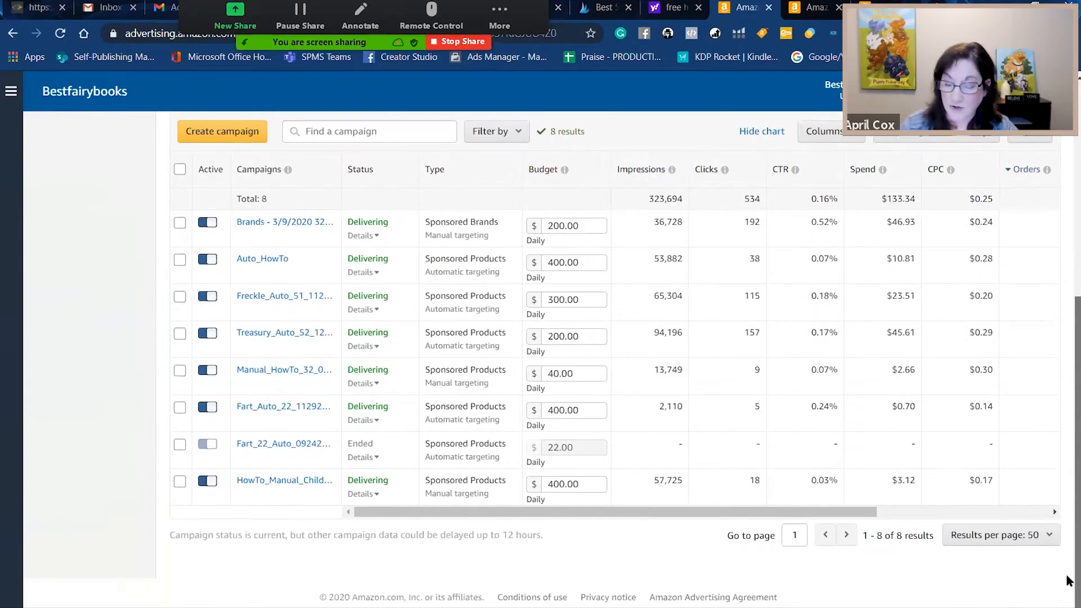
pyautogui.scroll(1, 1068, 535)
pyautogui.moveTo(857, 587); pyautogui.dragTo(1029, 587)
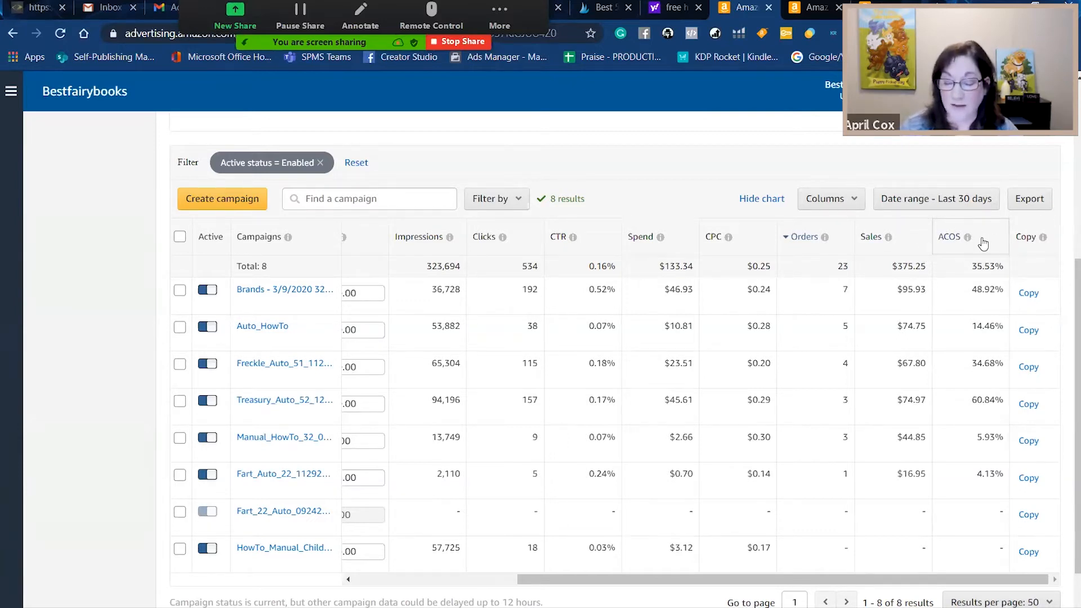
pyautogui.moveTo(967, 238)
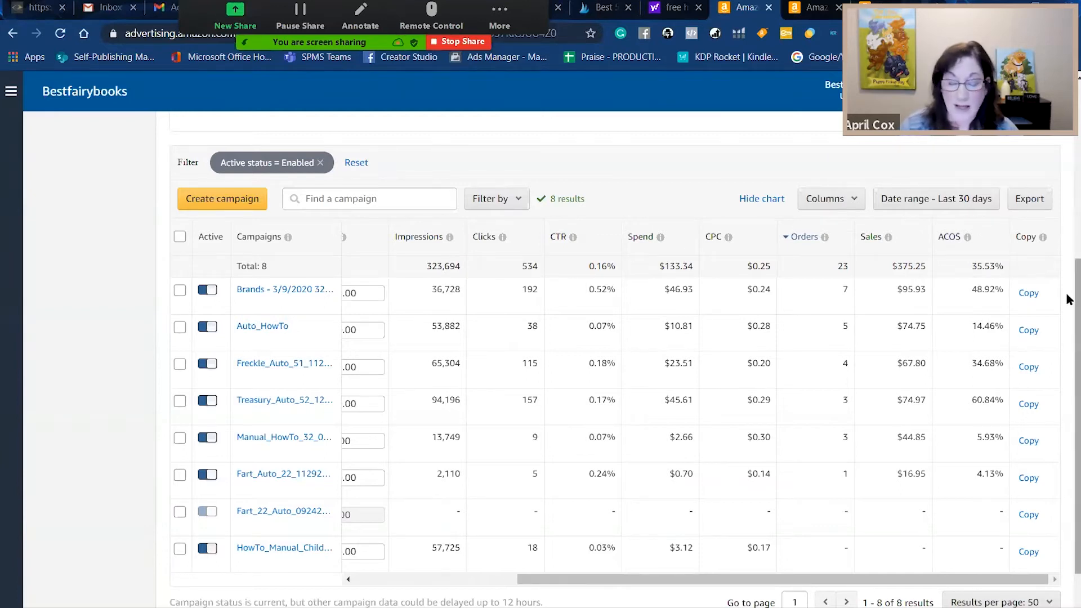
pyautogui.scroll(-2, 1068, 297)
pyautogui.scroll(1, 1068, 226)
pyautogui.scroll(6, 1068, 225)
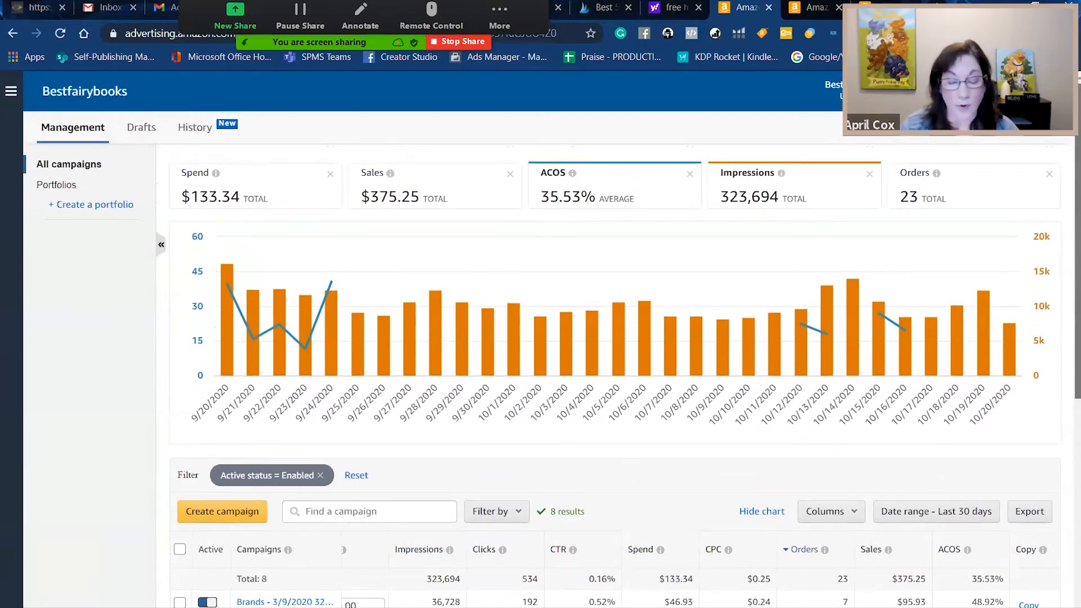
pyautogui.scroll(-4, 1068, 248)
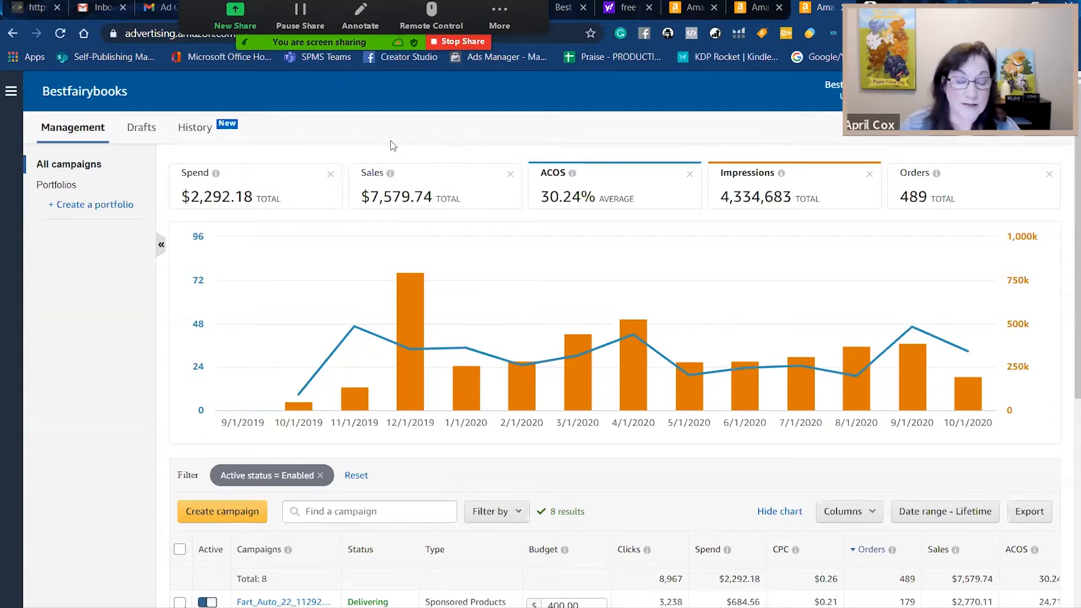
# - Set the date range of the all-campaigns overview to Last 30 days
pyautogui.click(390, 173)
pyautogui.click(437, 143)
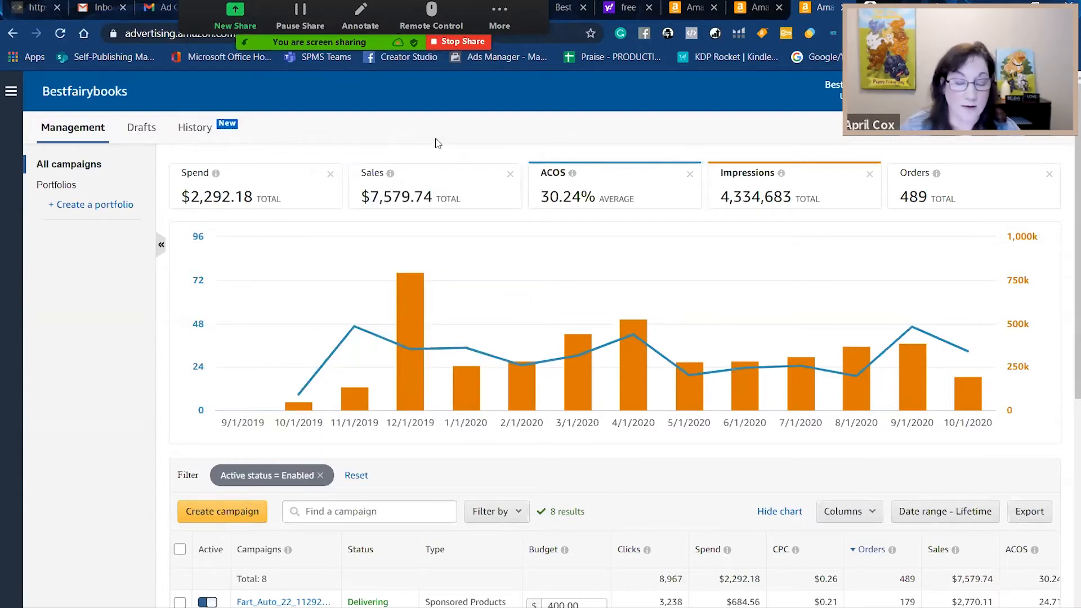
pyautogui.click(981, 515)
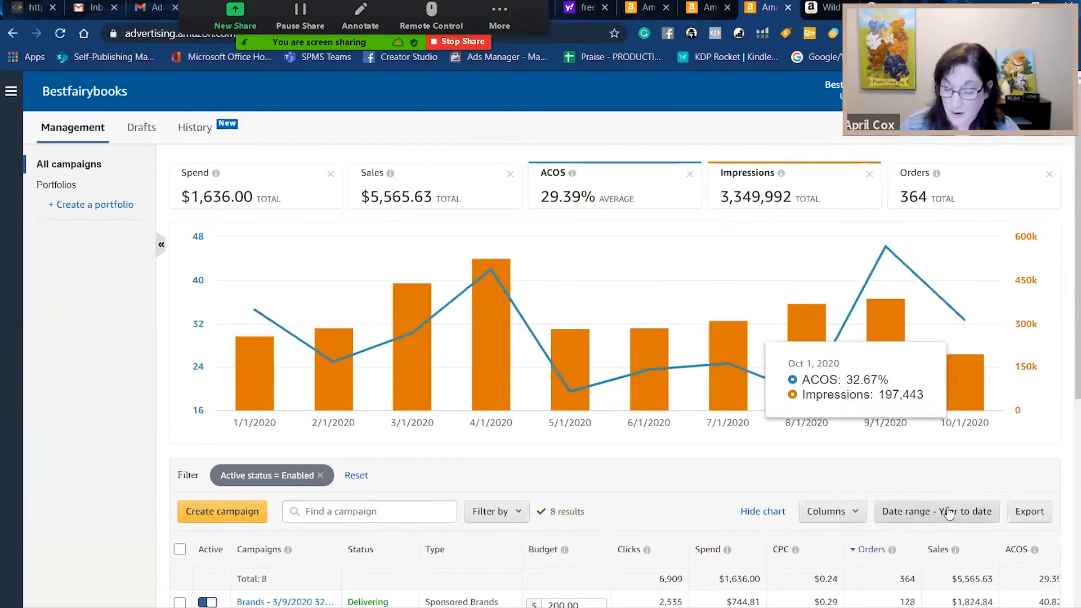
pyautogui.click(952, 514)
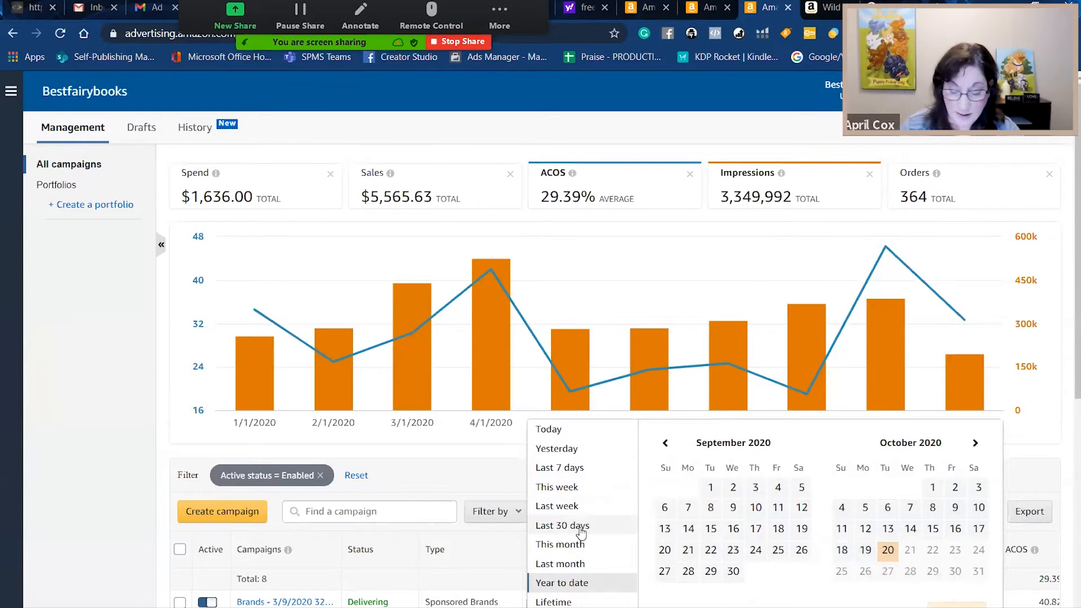
pyautogui.click(581, 530)
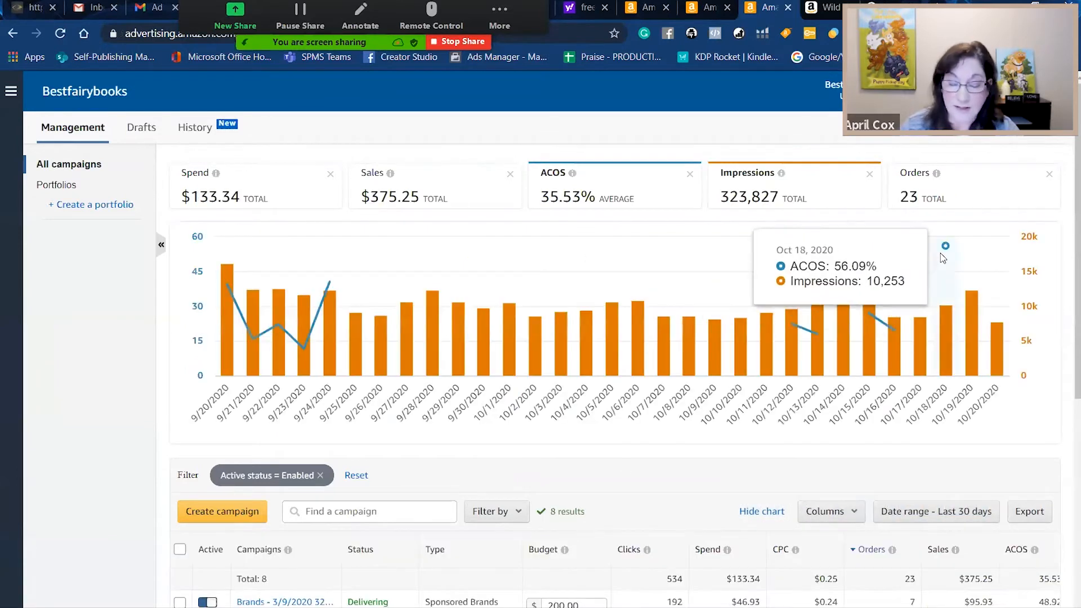
# - Switch to Kindle Direct Publishing and look through the books listed on the bookshelf
pyautogui.click(647, 8)
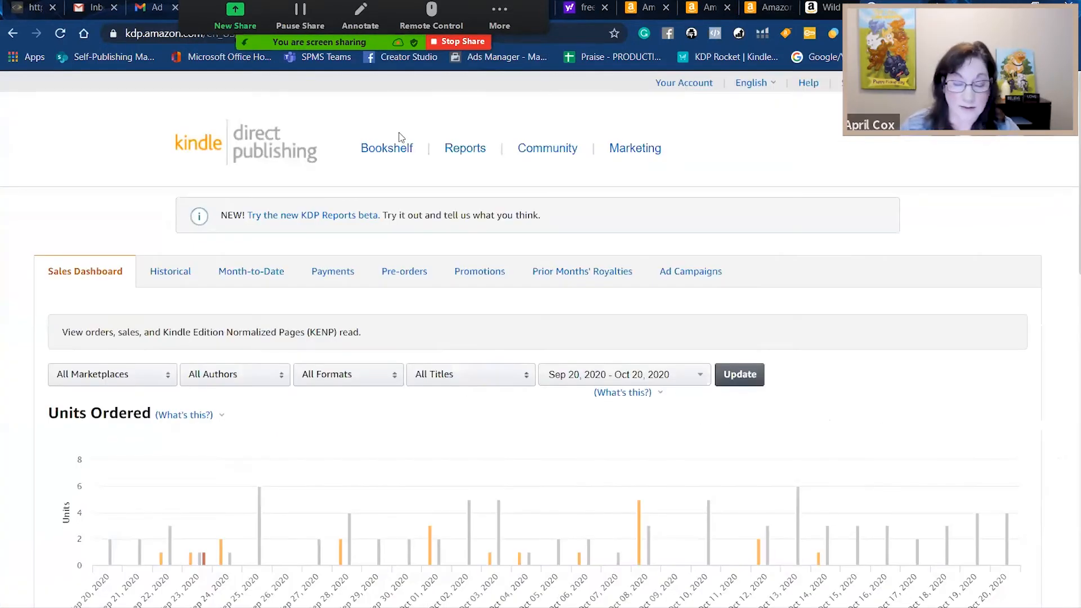
pyautogui.click(381, 157)
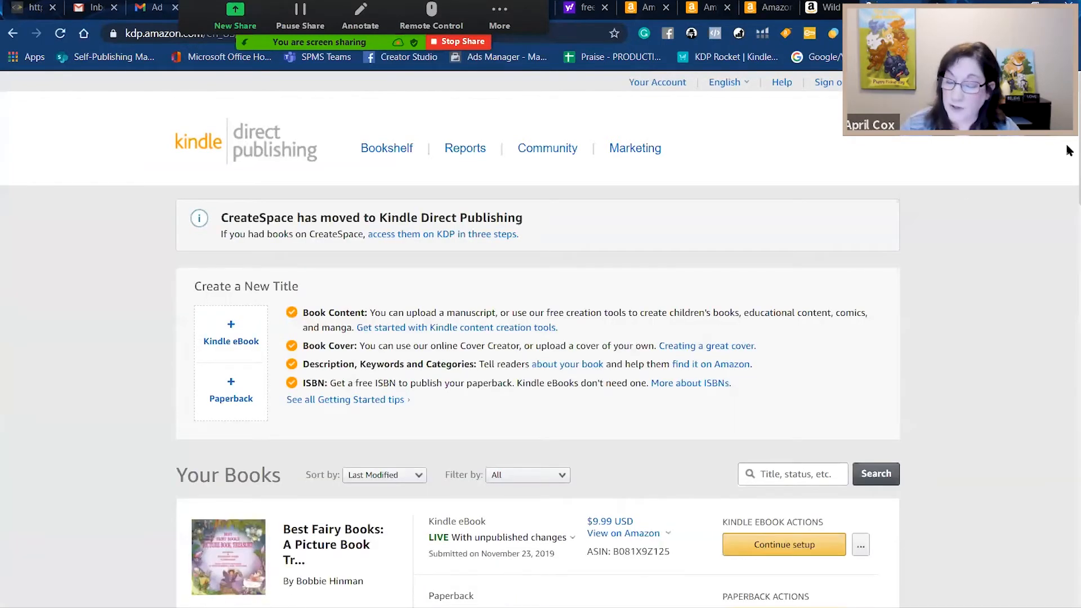
pyautogui.scroll(-6, 1068, 154)
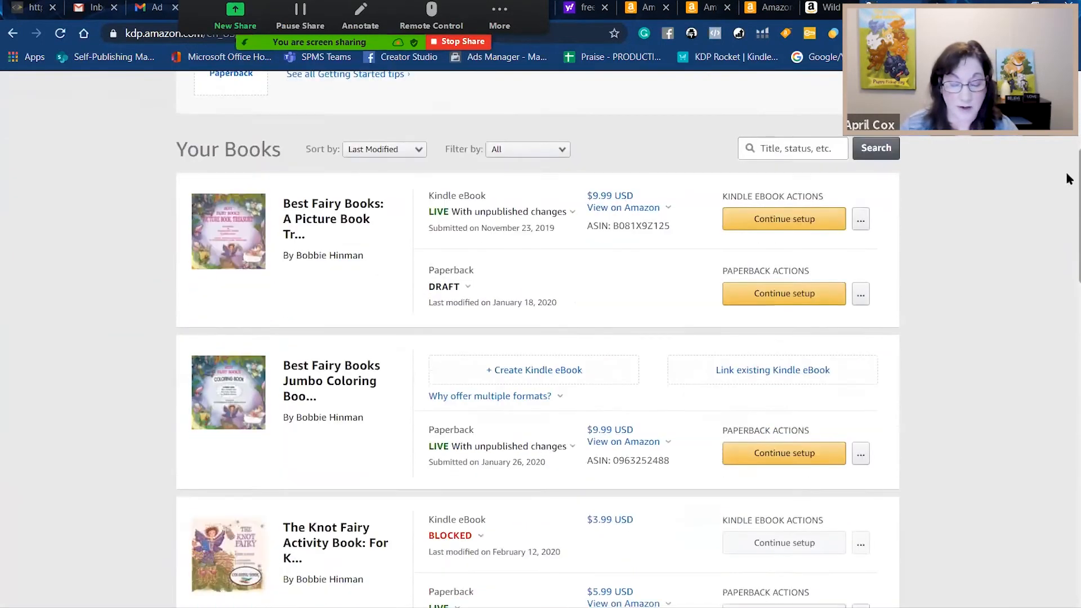
pyautogui.scroll(6, 1068, 210)
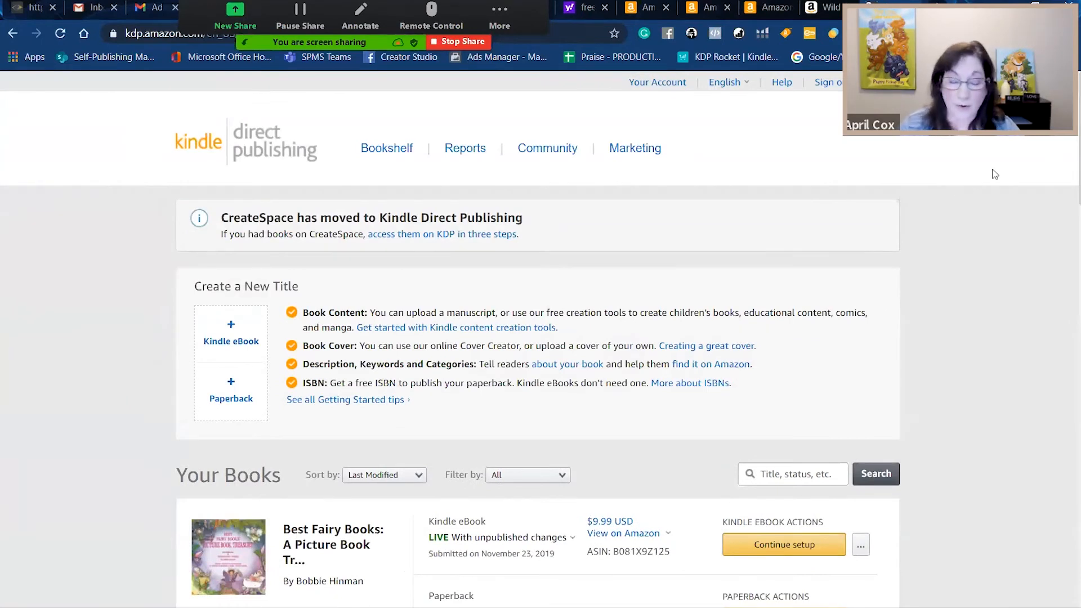
# - Open the KDP sales reports and launch the new KDP Reports beta dashboard
pyautogui.click(465, 148)
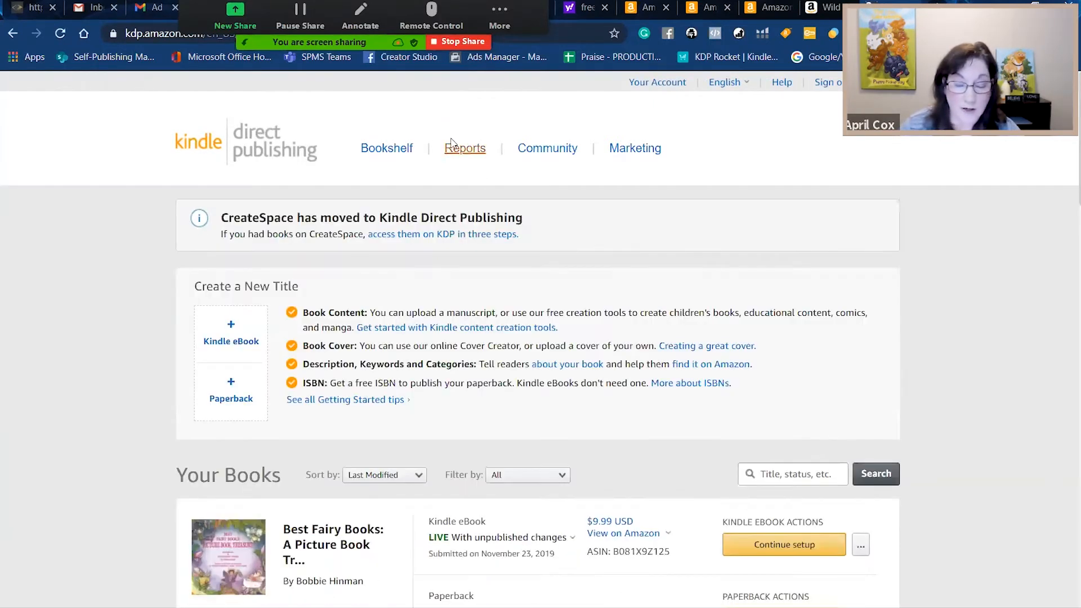
pyautogui.click(462, 149)
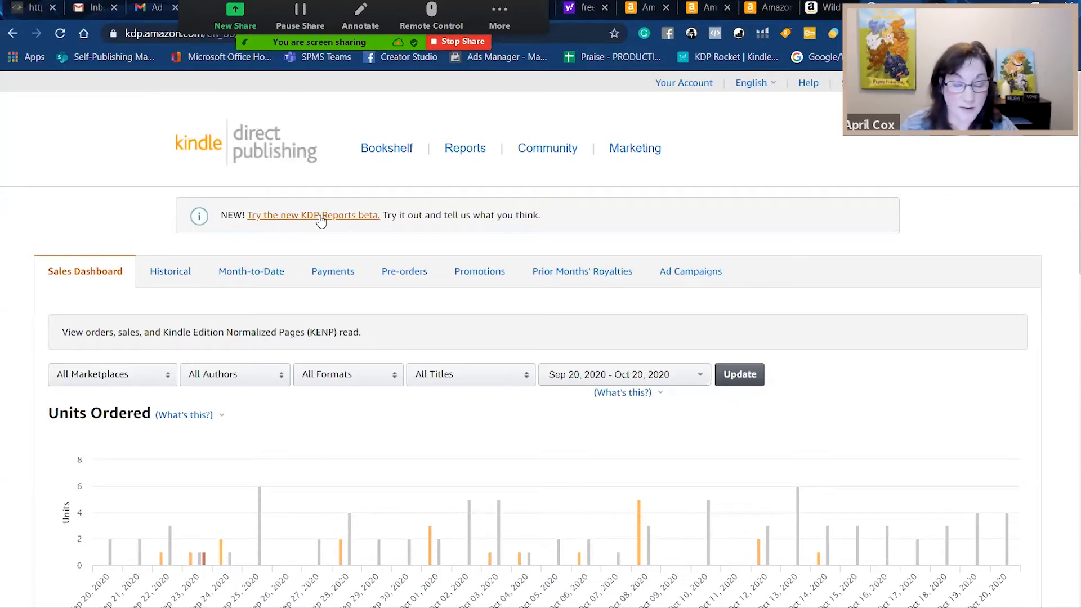
pyautogui.click(320, 218)
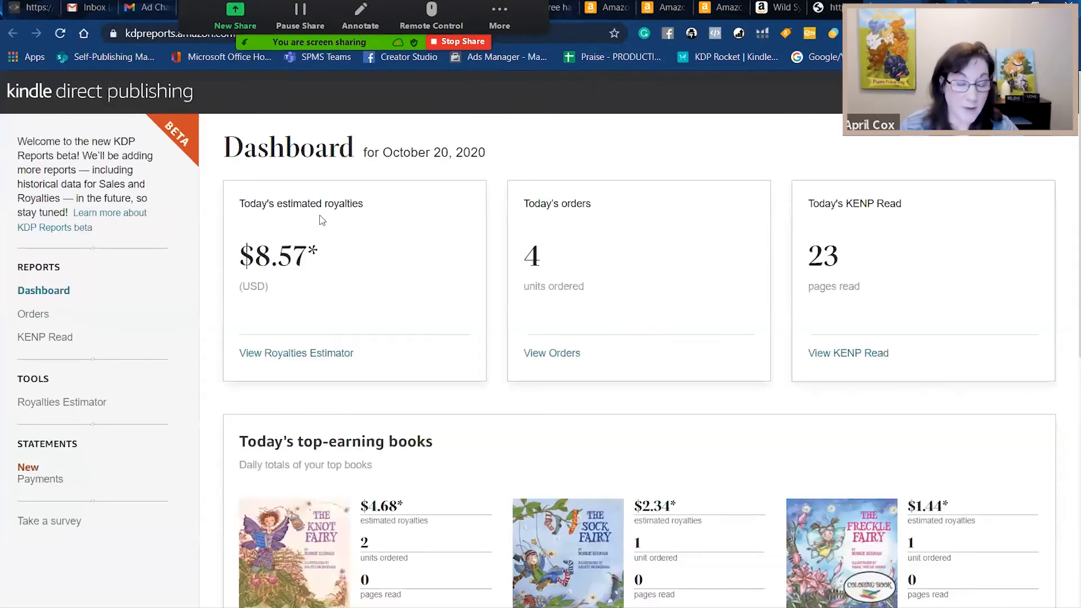
# - Open the Orders report and set its date range to Last 30 days
pyautogui.click(41, 315)
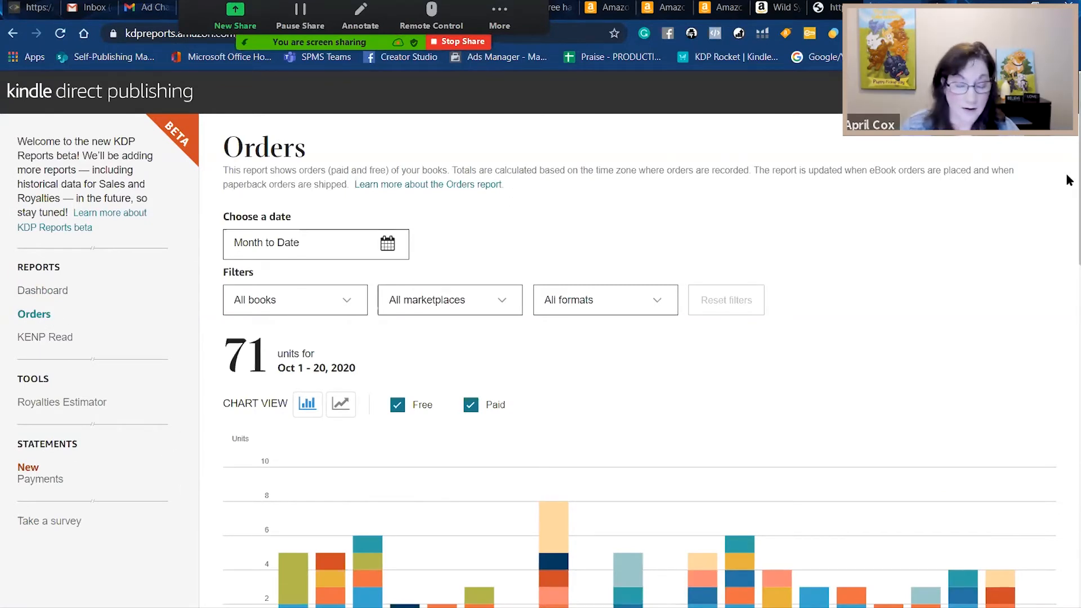
pyautogui.click(355, 249)
pyautogui.click(279, 300)
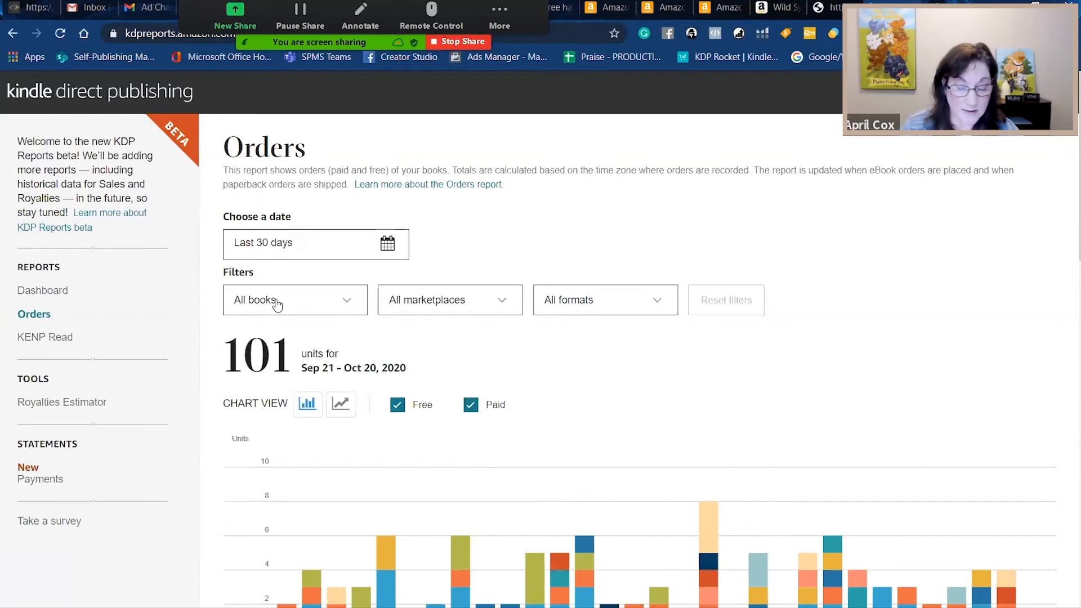
# - Examine the daily orders chart, the units per book, and the eBook and paperback breakdown by marketplace
pyautogui.scroll(-6, 1066, 237)
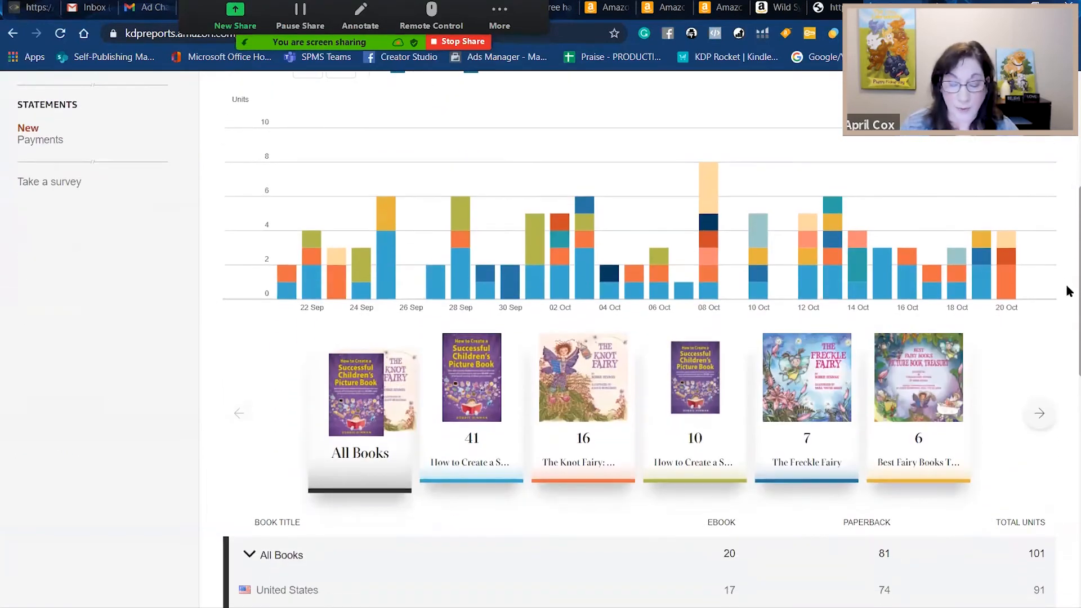
pyautogui.scroll(-2, 1069, 304)
pyautogui.moveTo(1067, 324); pyautogui.dragTo(1067, 300)
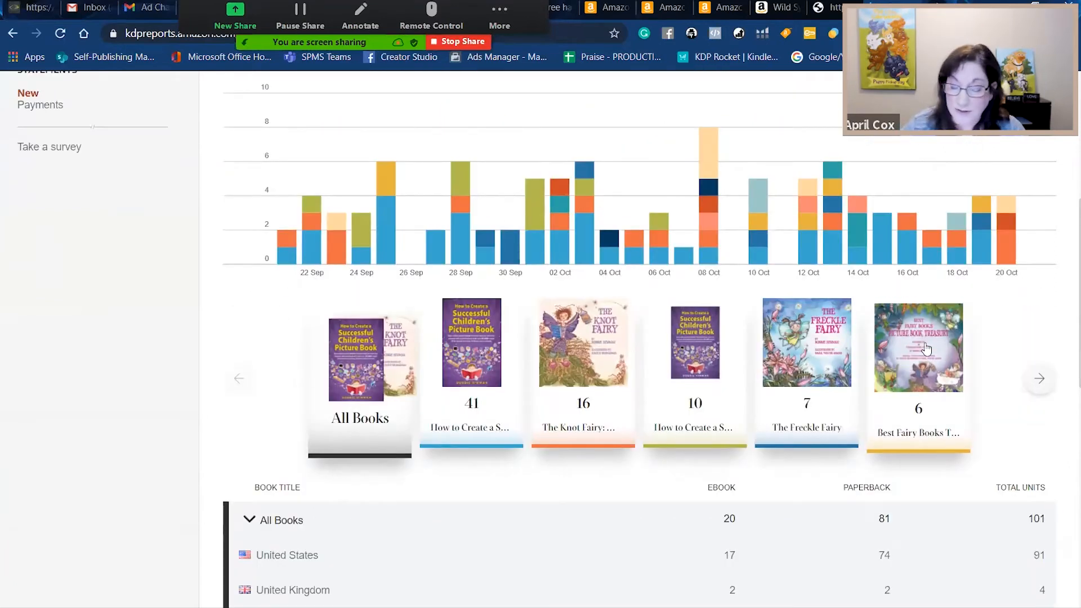
pyautogui.moveTo(1066, 246); pyautogui.dragTo(1068, 357)
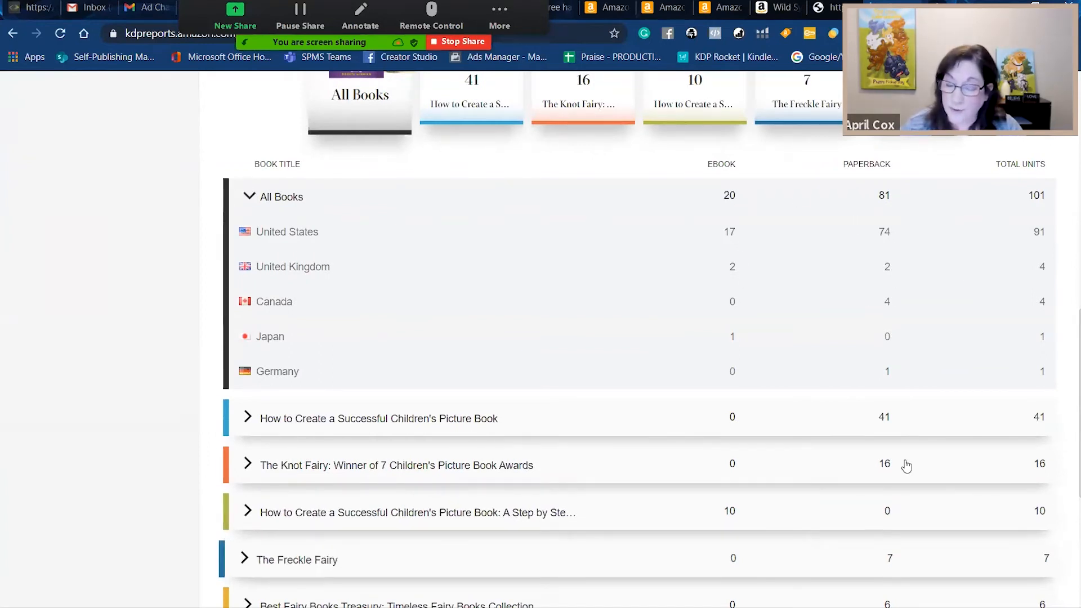
pyautogui.moveTo(1066, 326); pyautogui.dragTo(1068, 181)
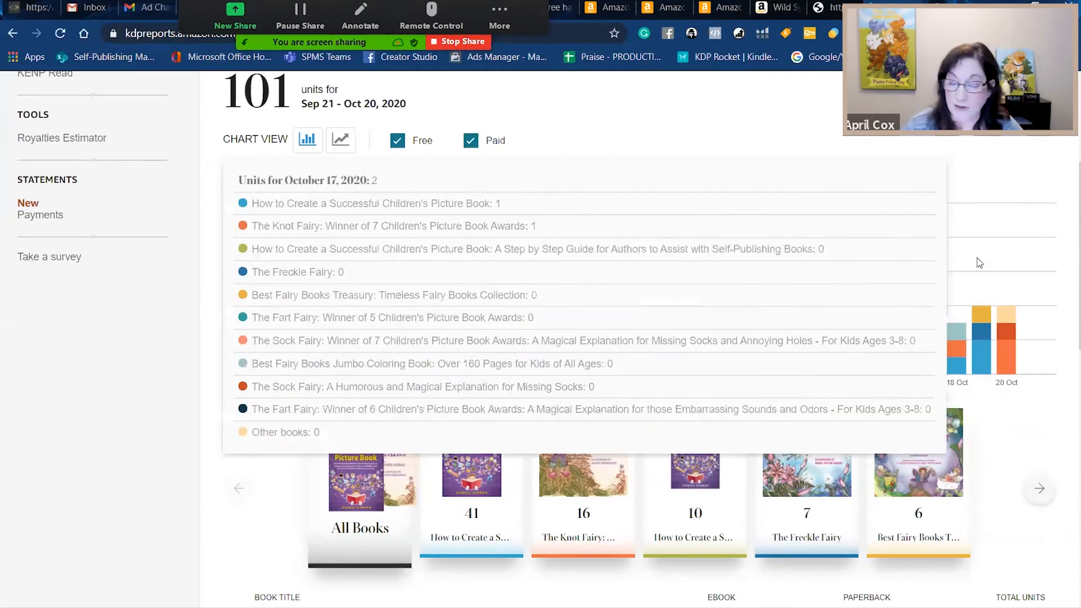
pyautogui.moveTo(1068, 255); pyautogui.dragTo(1066, 222)
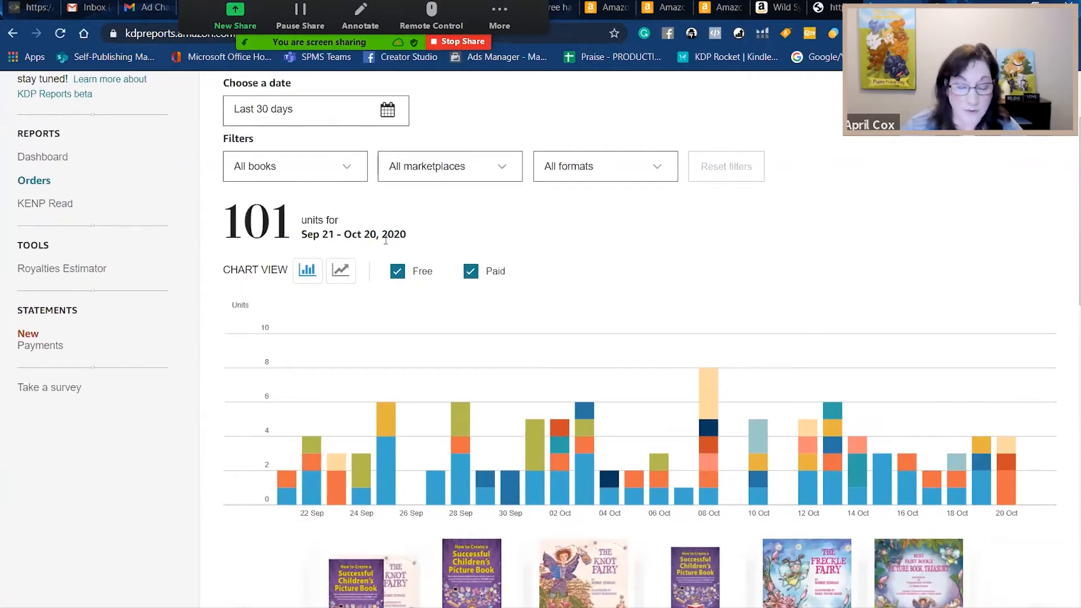
# - Exclude free orders from the Orders report so that only paid units are included
pyautogui.click(397, 273)
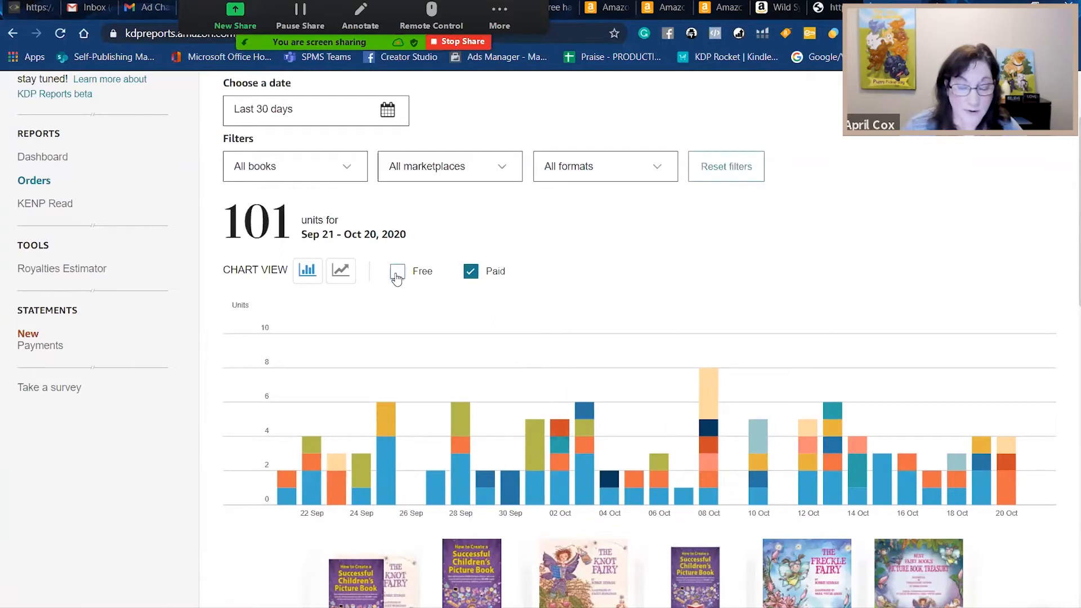
pyautogui.click(397, 273)
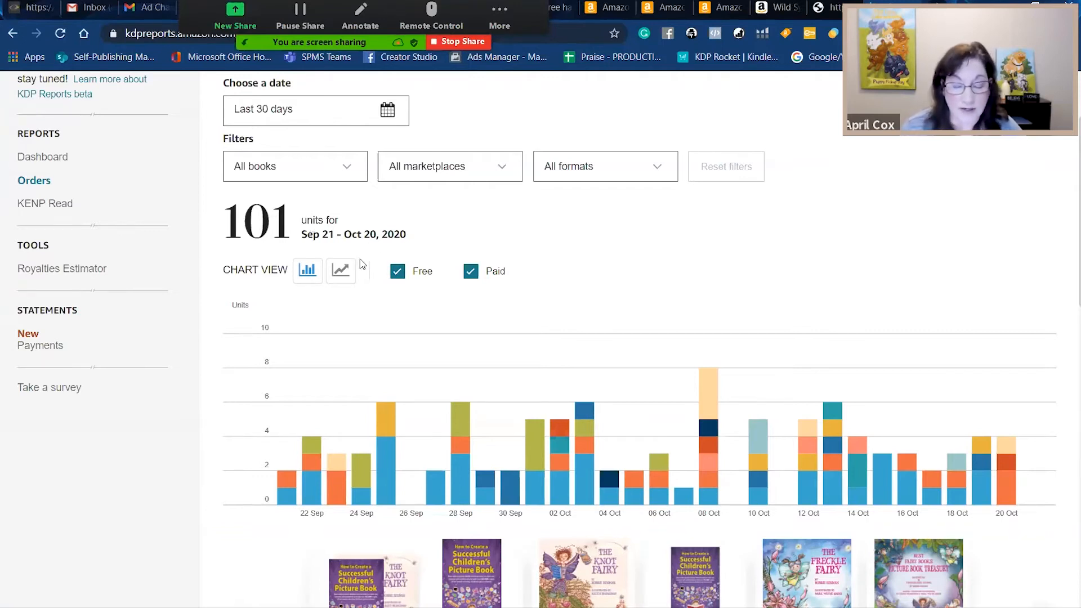
pyautogui.click(396, 273)
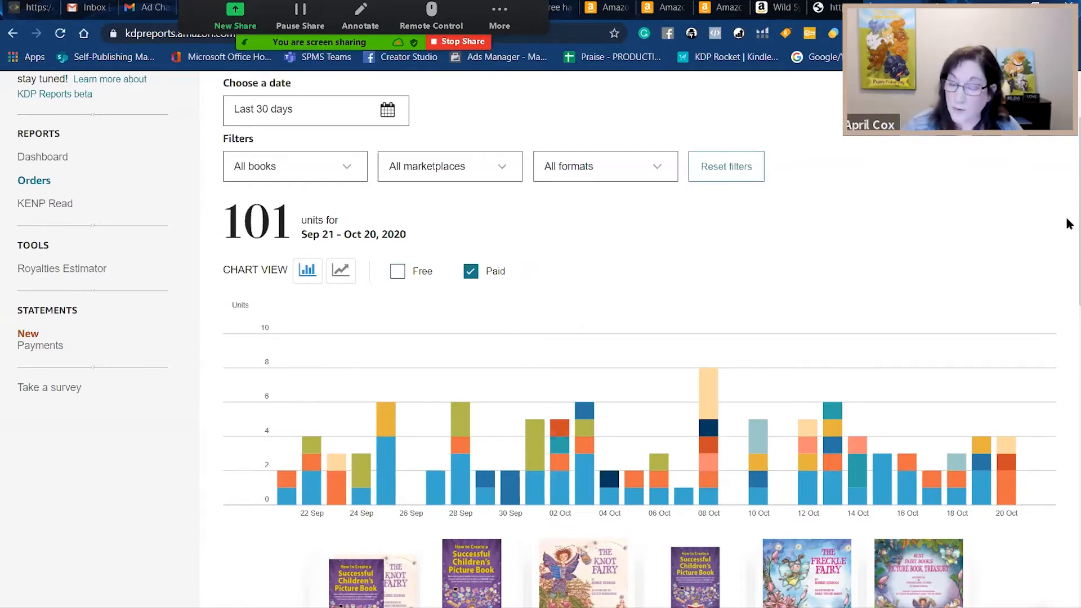
# - Go over the paid orders chart and the per-book unit counts for the last 30 days
pyautogui.scroll(2, 1069, 193)
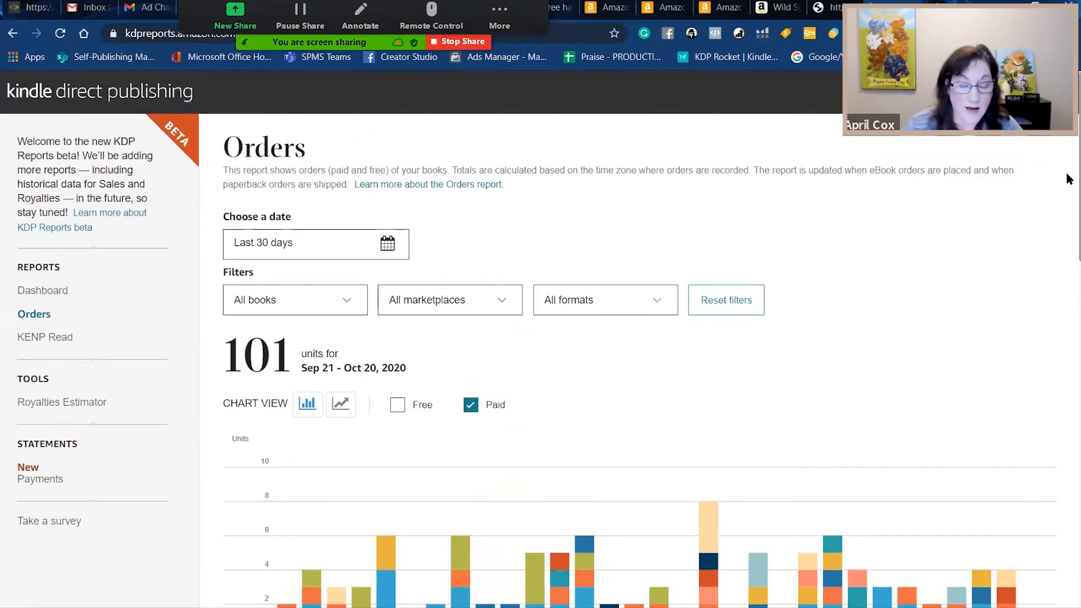
pyautogui.scroll(-1, 1069, 169)
pyautogui.scroll(-5, 1069, 209)
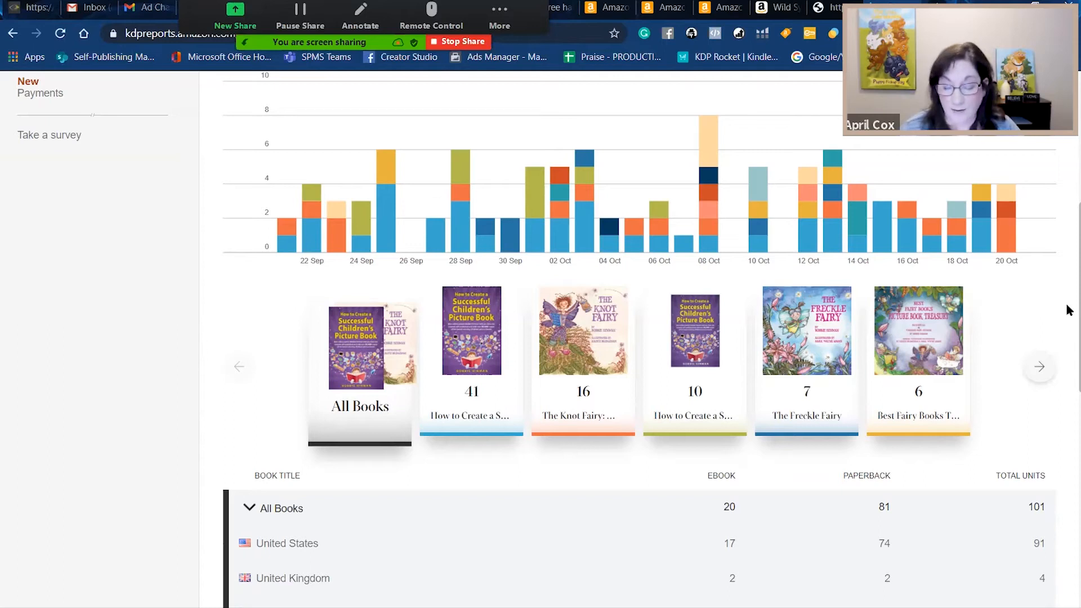
pyautogui.scroll(4, 1064, 253)
pyautogui.scroll(-2, 1067, 271)
pyautogui.scroll(-1, 1069, 282)
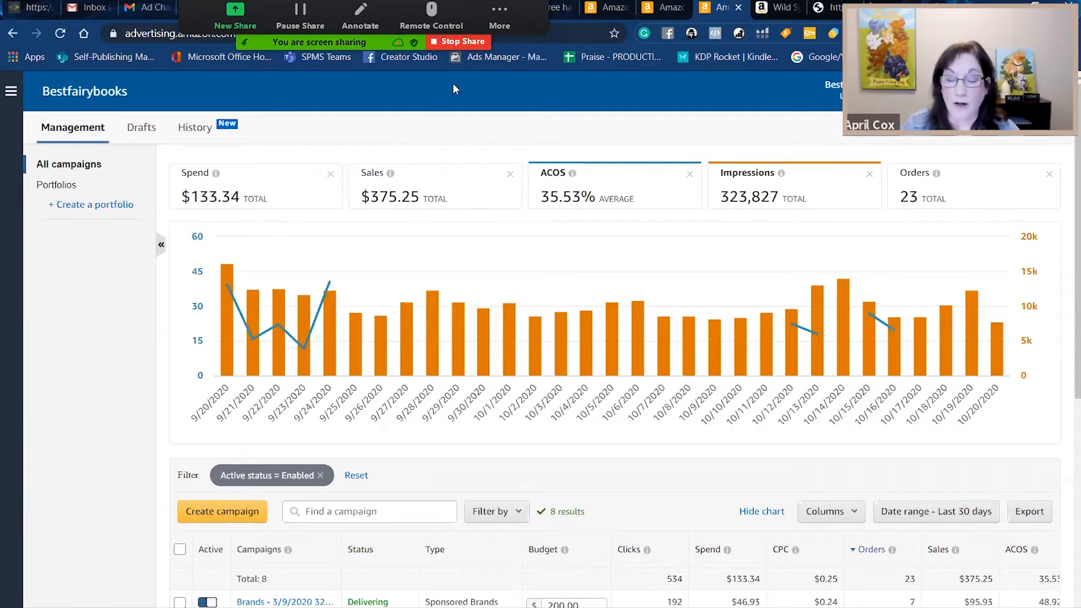
# - Check the lifetime advertising performance, and the units ordered on the KDP Sales Dashboard
pyautogui.click(665, 10)
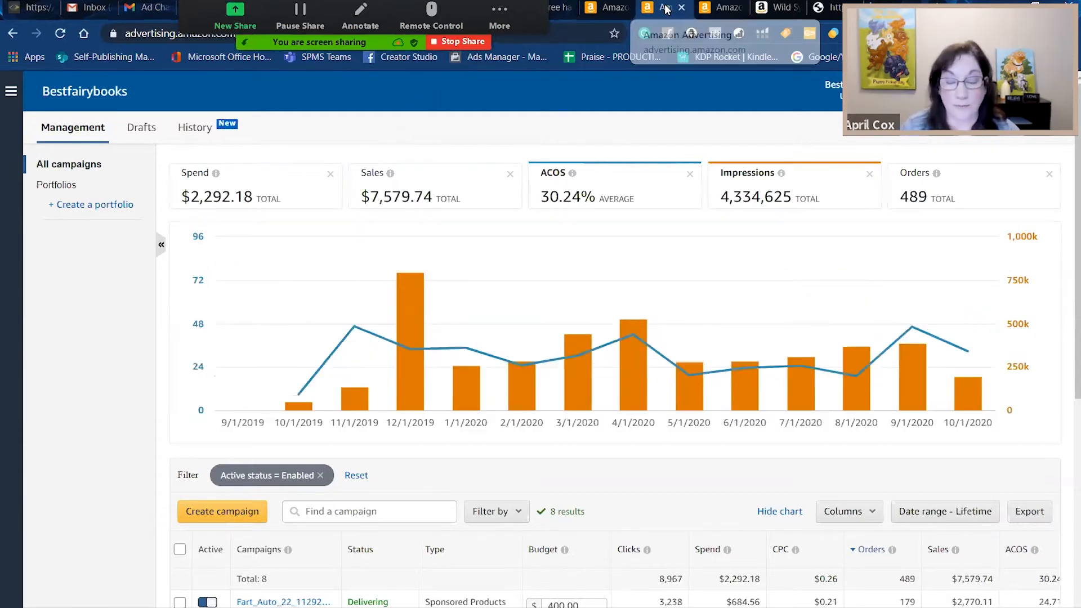
pyautogui.click(832, 10)
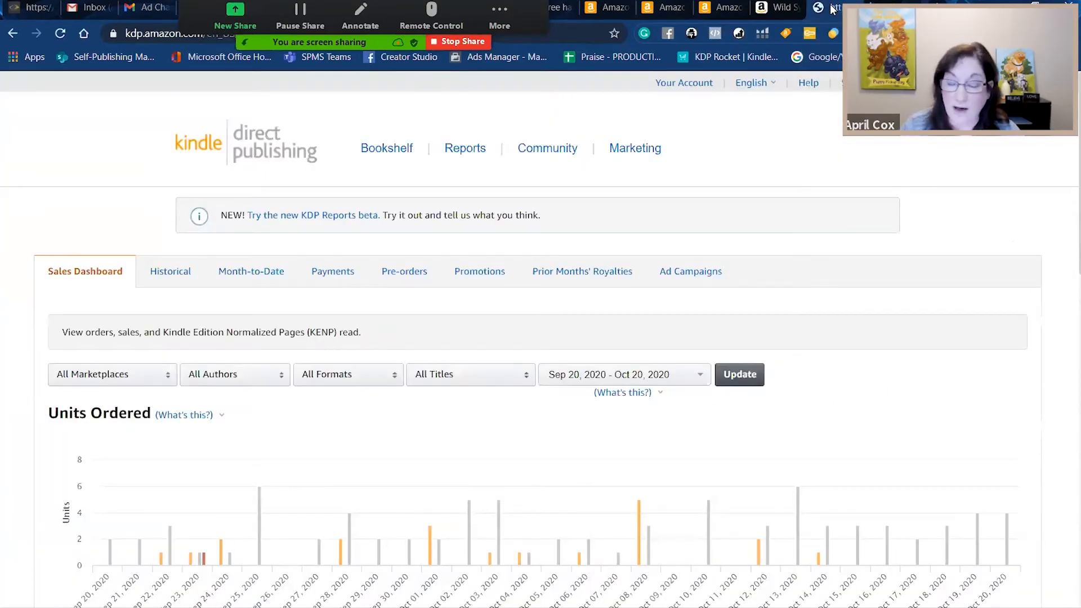
pyautogui.scroll(-4, 848, 135)
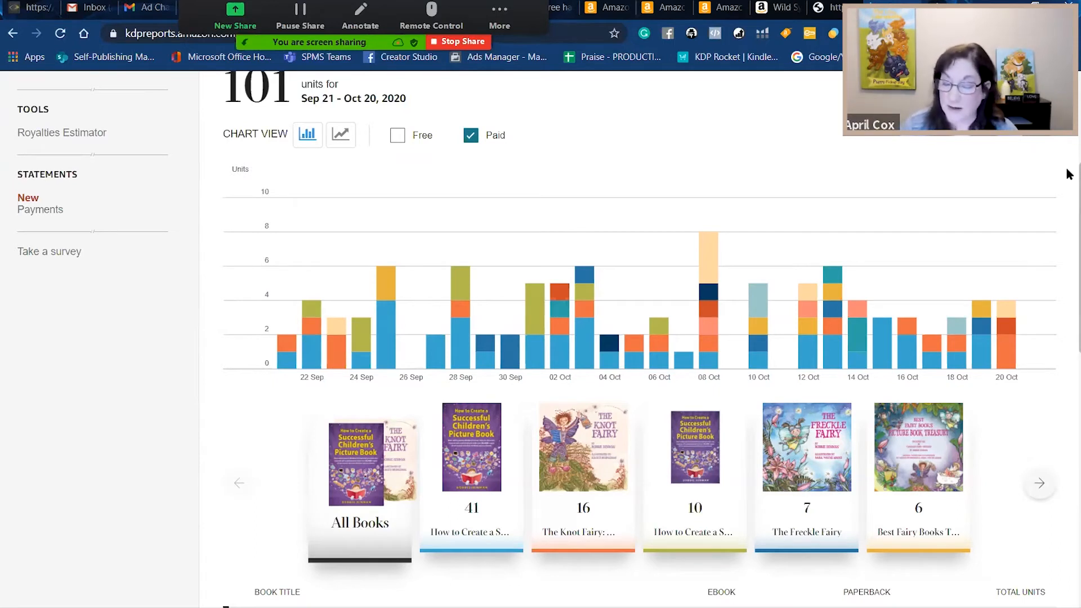
# - Examine the paid units by marketplace in the Orders report and browse the unit counts of the remaining books
pyautogui.scroll(-5, 1069, 173)
pyautogui.scroll(1, 1067, 287)
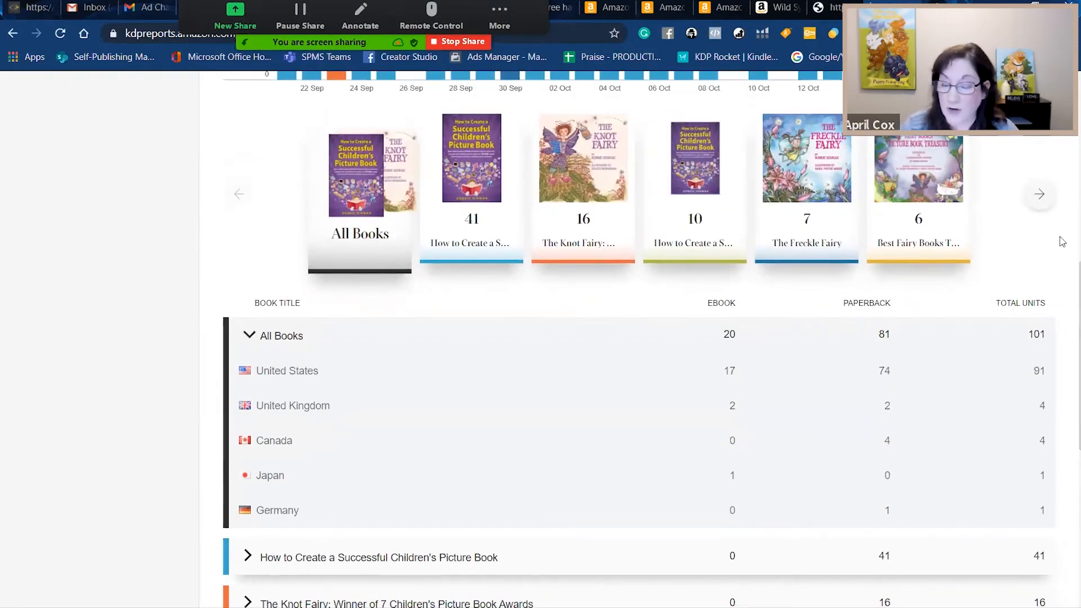
pyautogui.click(1038, 195)
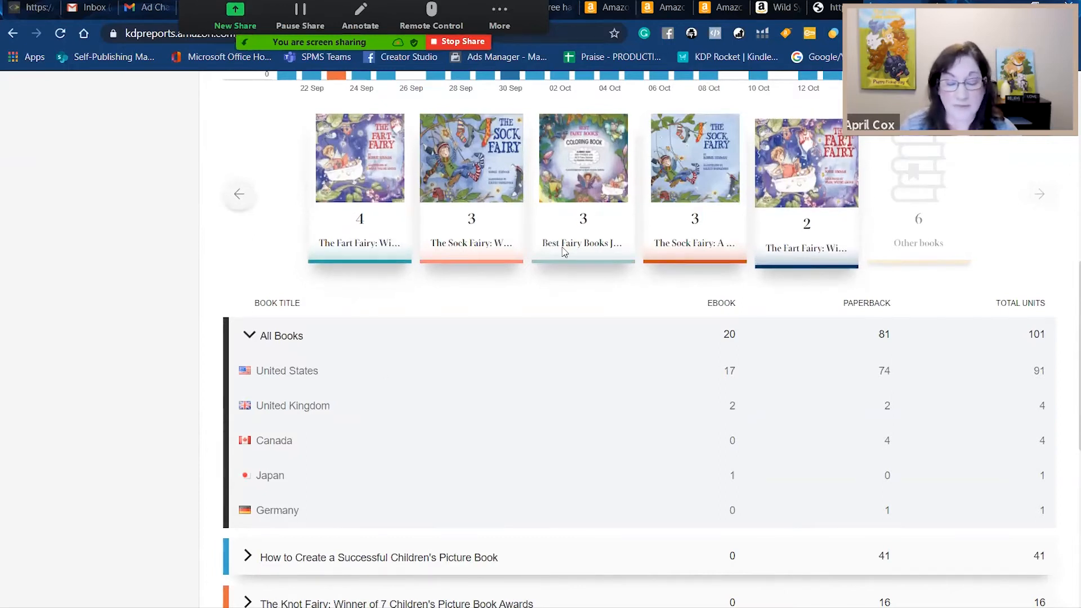
pyautogui.scroll(6, 1068, 185)
pyautogui.scroll(2, 1068, 184)
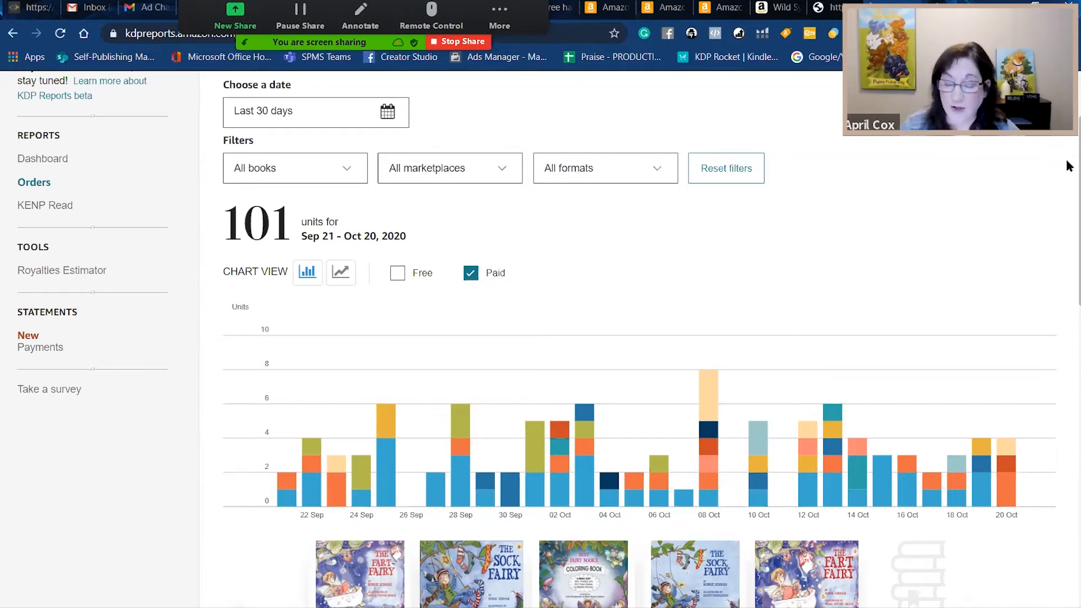
pyautogui.scroll(1, 1069, 163)
pyautogui.scroll(-1, 1068, 168)
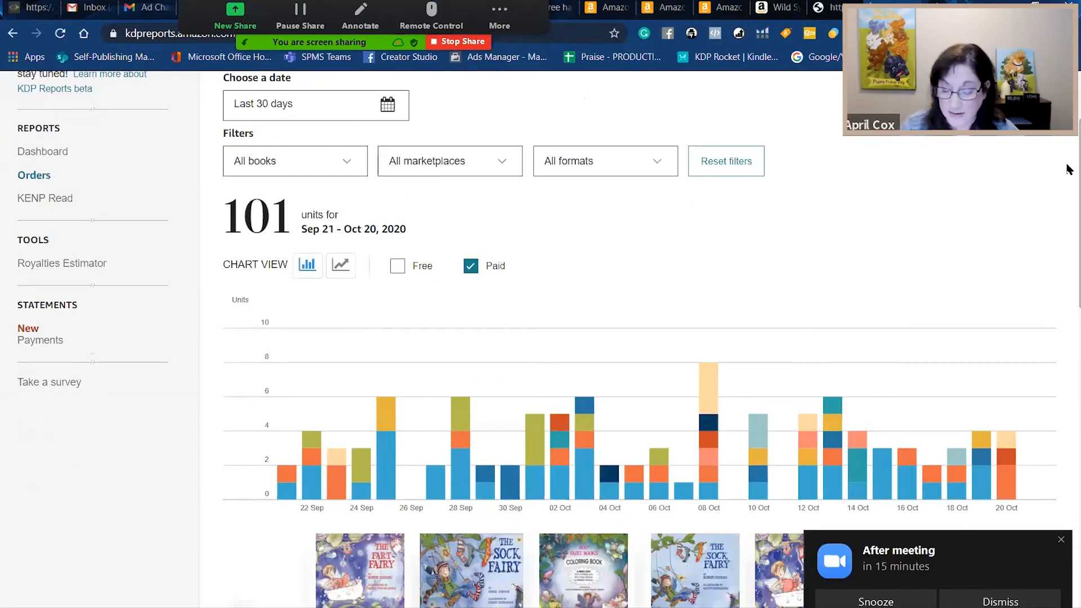
pyautogui.scroll(2, 1068, 169)
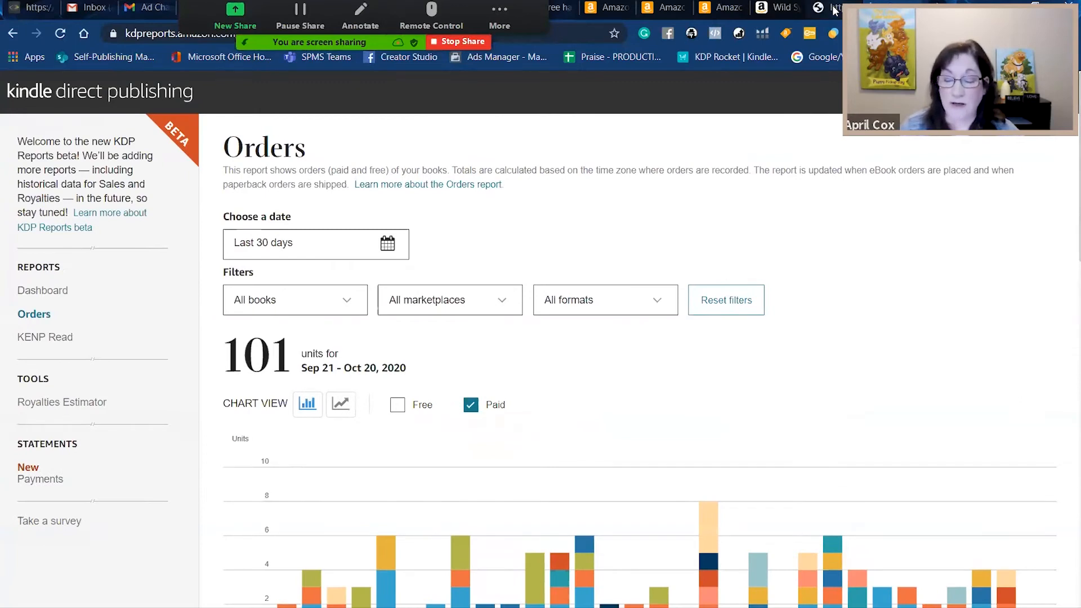
# - Return to the Amazon Advertising campaign manager and start a new Sponsored Products campaign
pyautogui.hotkey('ctrl', 'Tab')
pyautogui.hotkey('ctrl', 'Tab')
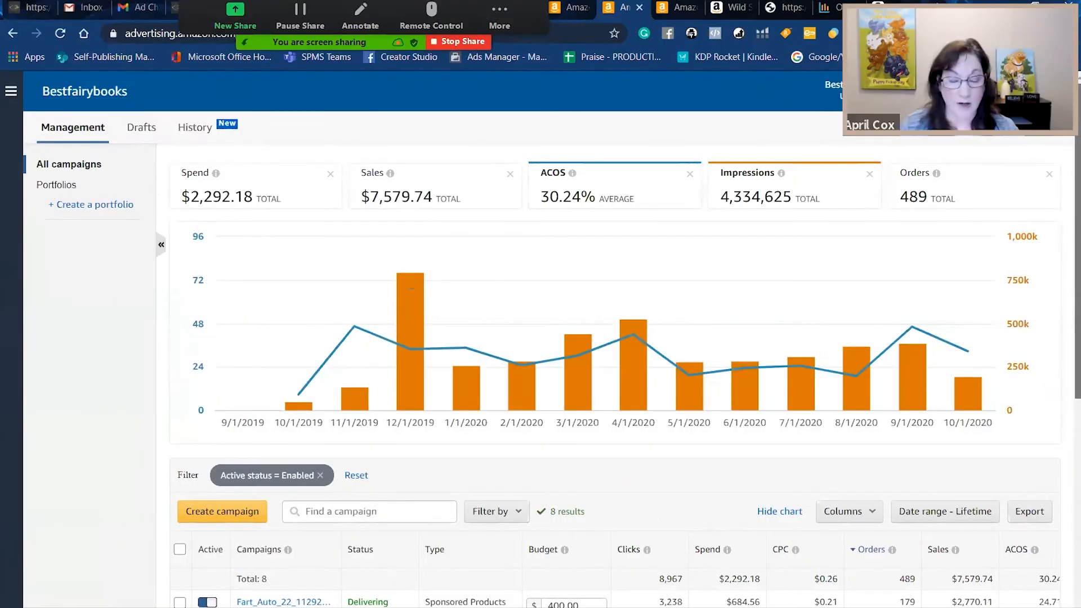
pyautogui.scroll(-3, 1069, 153)
pyautogui.scroll(-3, 1070, 153)
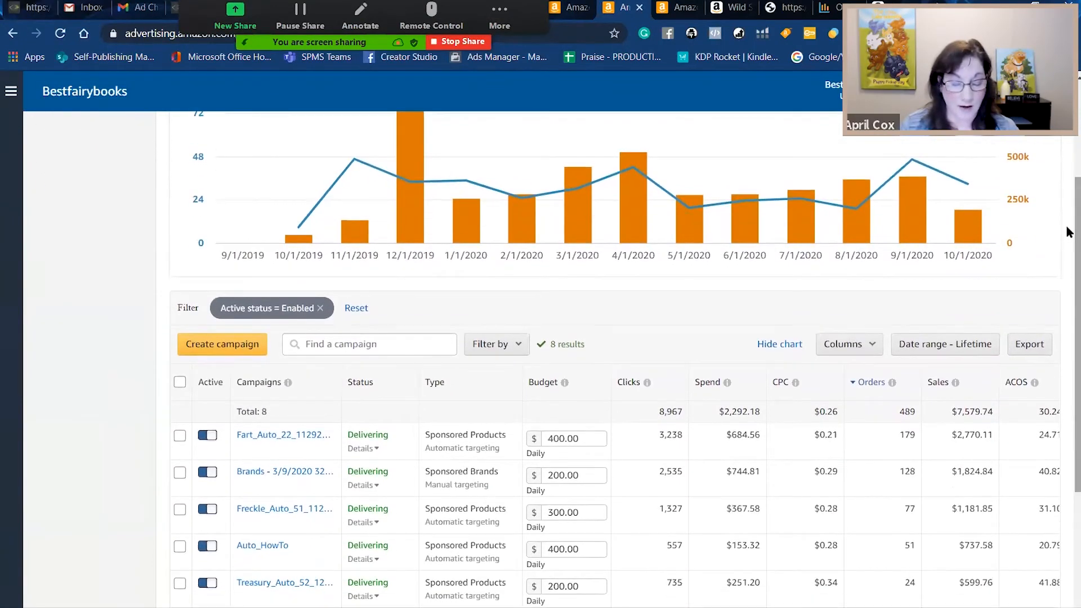
pyautogui.click(210, 349)
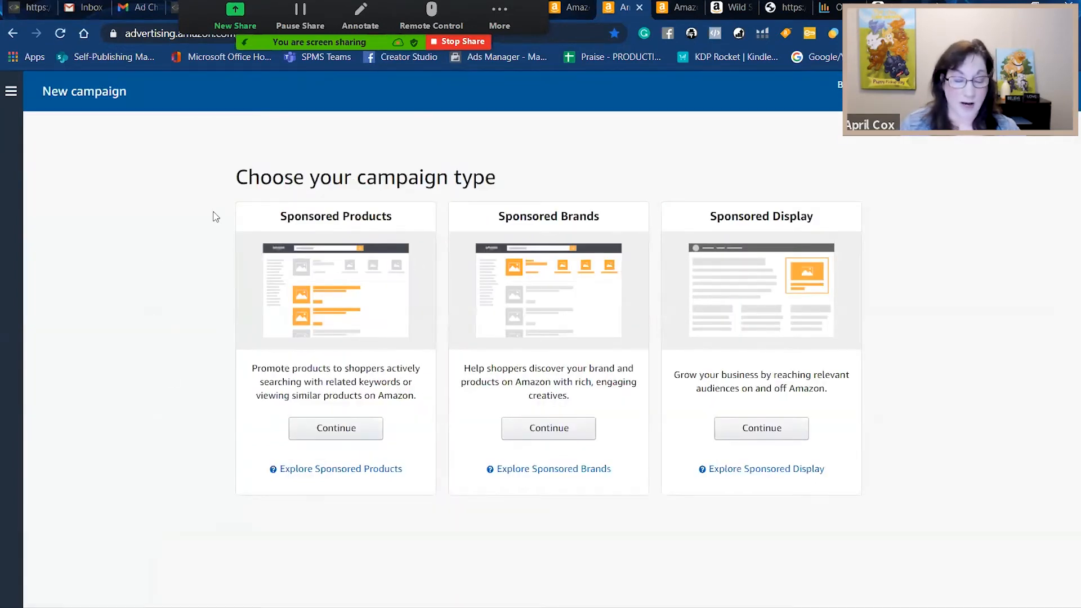
pyautogui.click(340, 435)
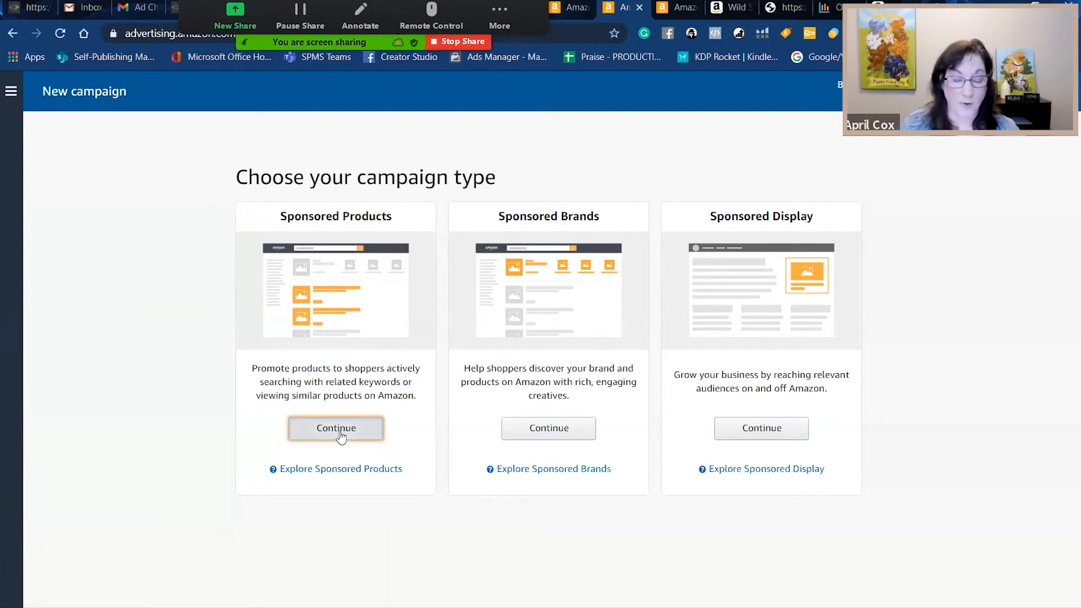
pyautogui.scroll(-1, 1068, 165)
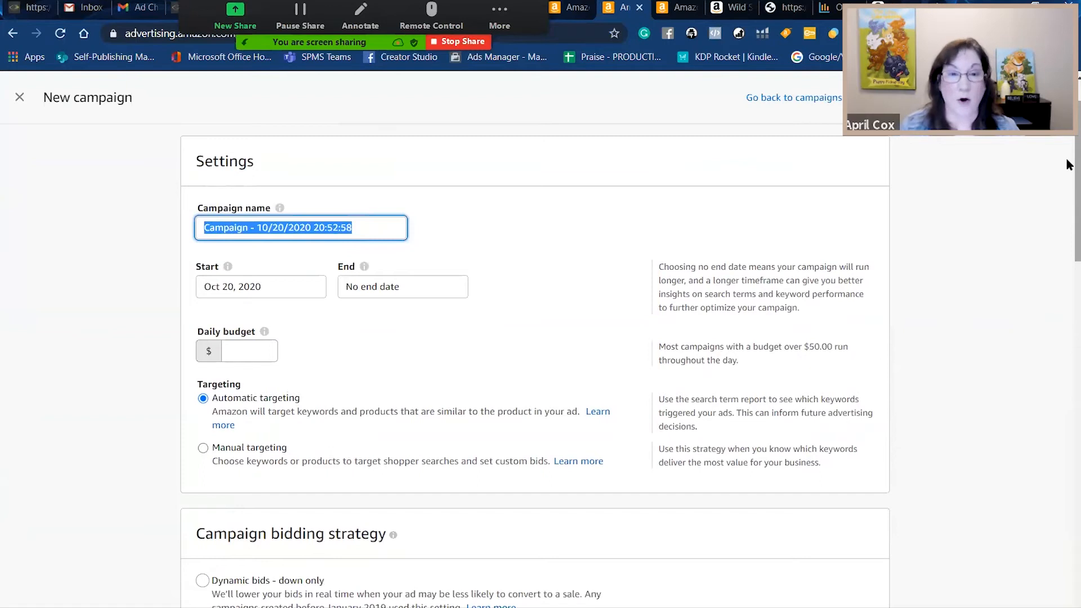
# - Name the new campaign "FairyBooks Auto" and check the help note about campaign names
pyautogui.write('FairyBooks Auto')
pyautogui.click(279, 207)
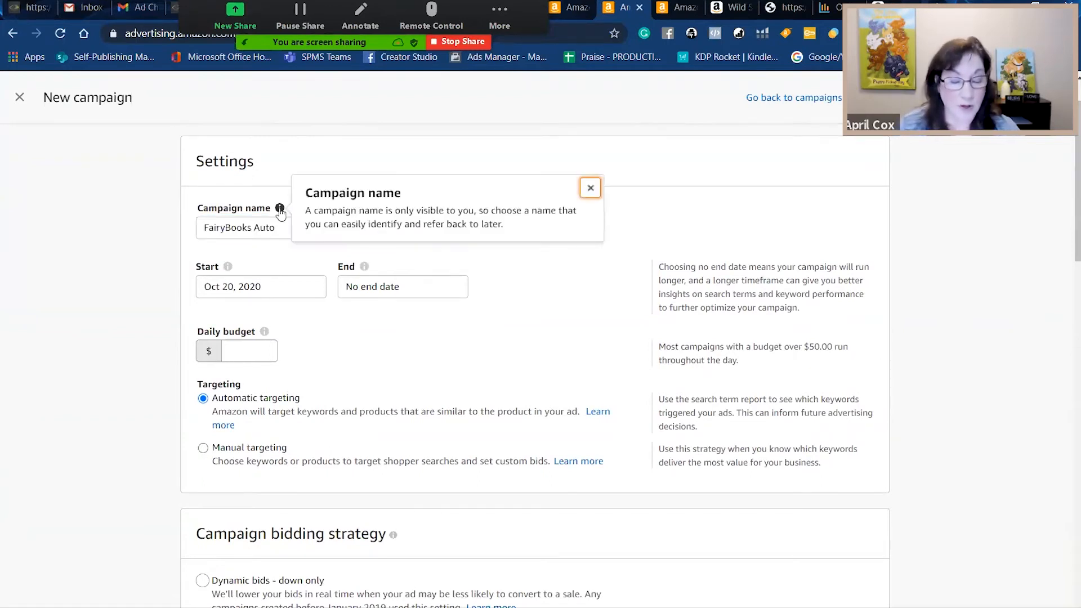
pyautogui.click(282, 231)
pyautogui.click(282, 232)
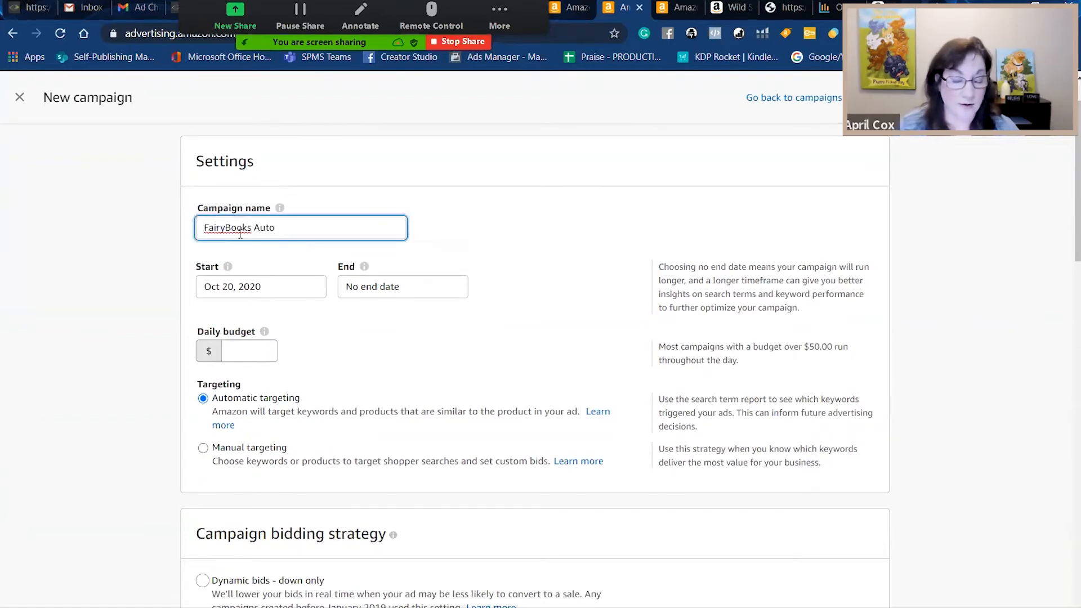
# - Replace "FairyBooks" with "FF" in the campaign name
pyautogui.moveTo(249, 228); pyautogui.dragTo(172, 226)
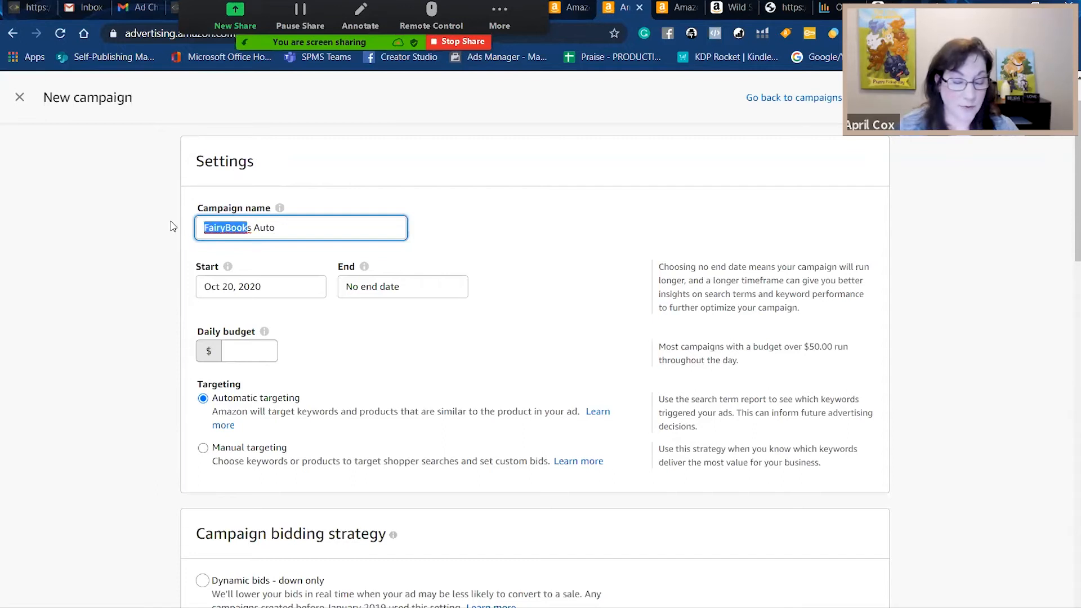
pyautogui.press('Delete')
pyautogui.press('Delete')
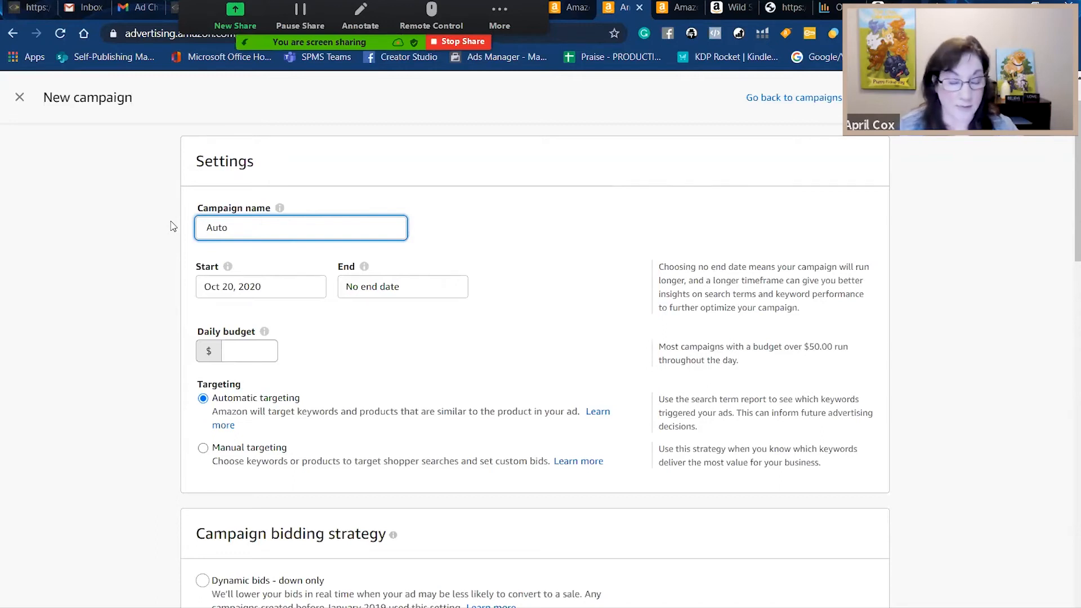
pyautogui.write('FF')
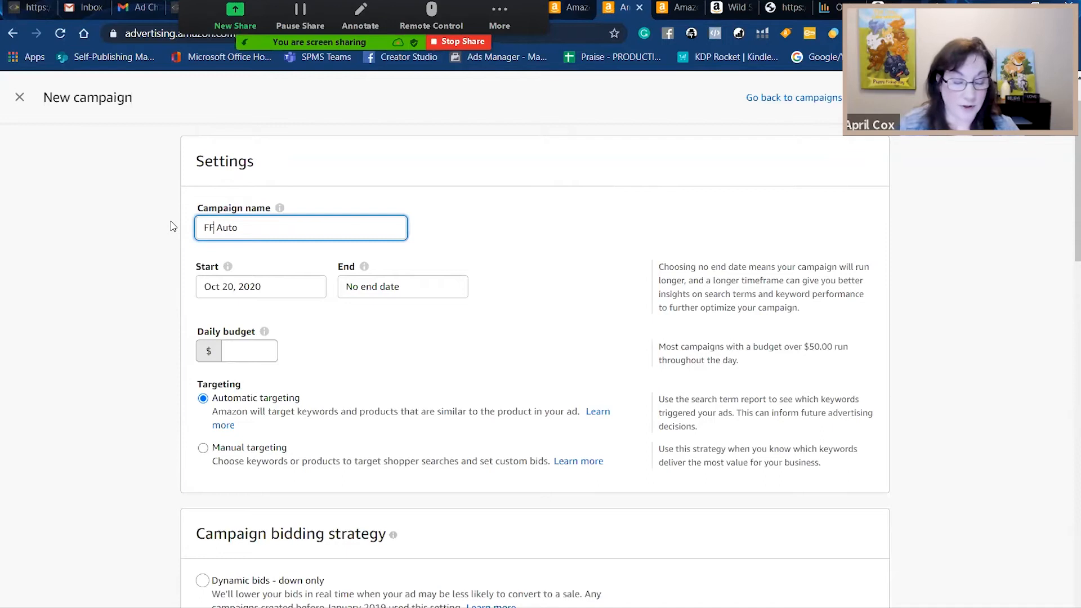
# - Change the campaign name to "Treas Auto .32 10/20/2020", giving the book, targeting type, bid and start date
pyautogui.press('End')
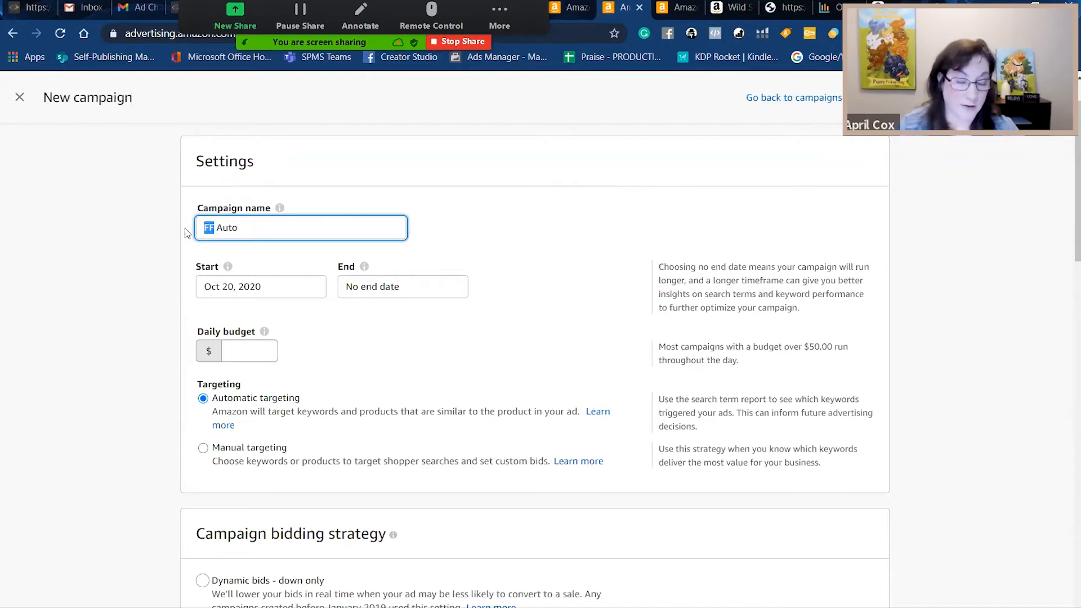
pyautogui.write('Treas')
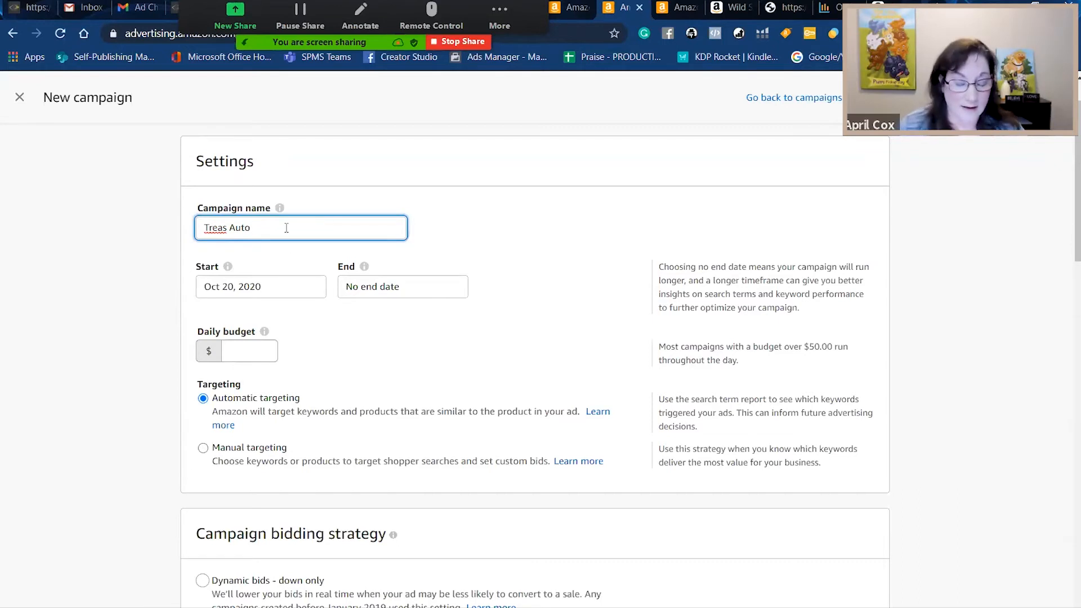
pyautogui.write(' Auto .32')
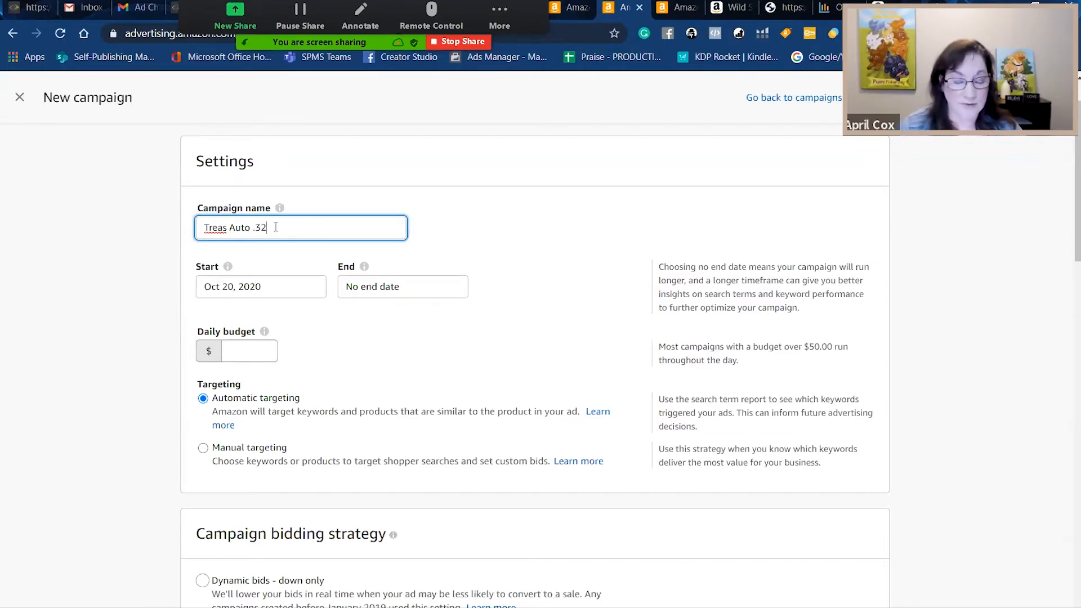
pyautogui.moveTo(293, 227); pyautogui.dragTo(186, 226)
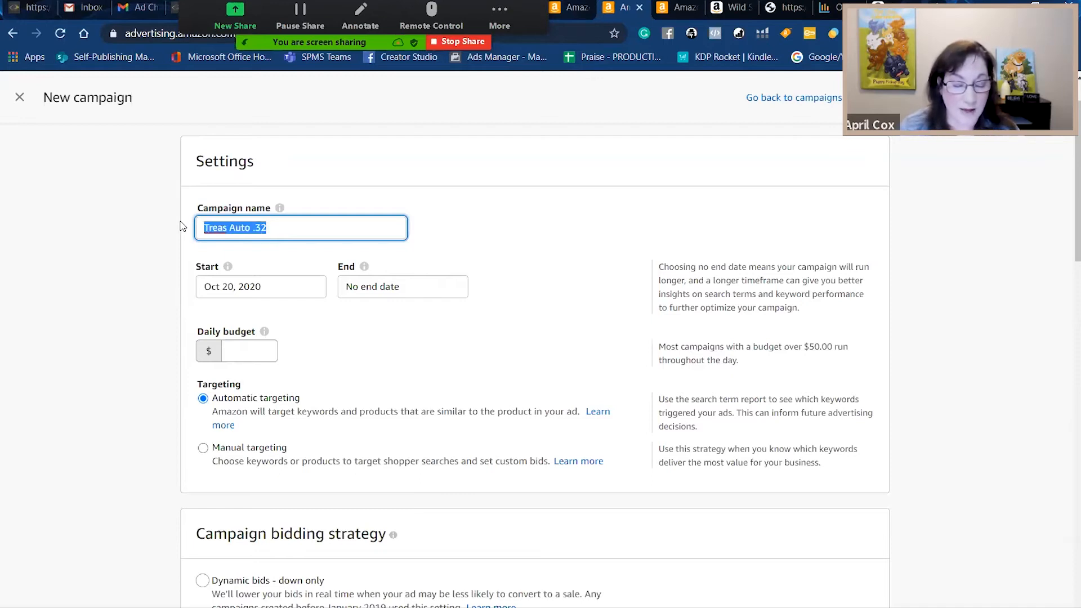
pyautogui.click(267, 229)
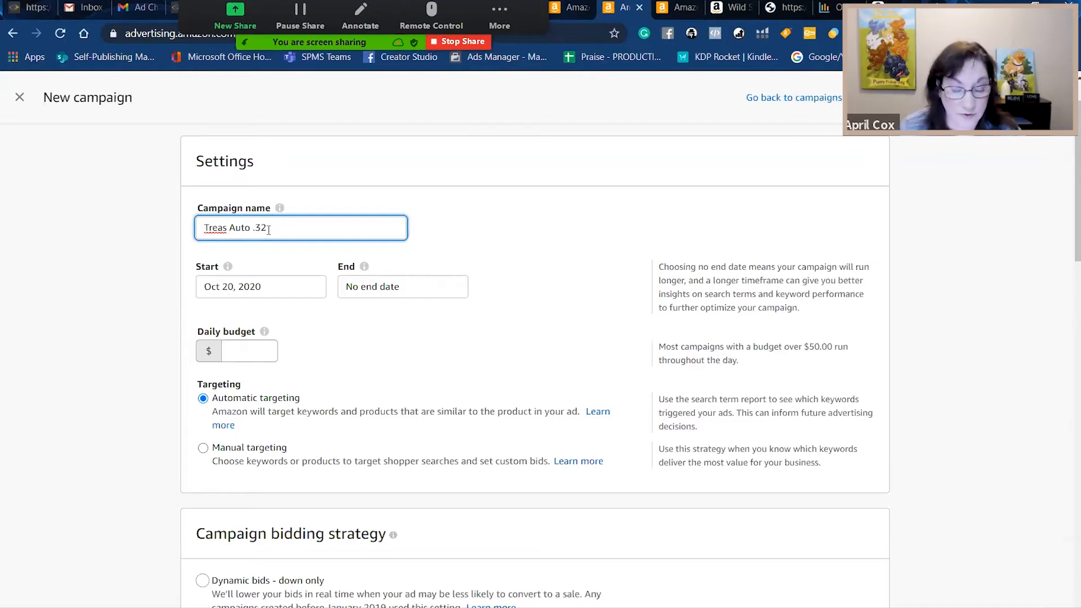
pyautogui.write('10/20/2020')
pyautogui.click(475, 204)
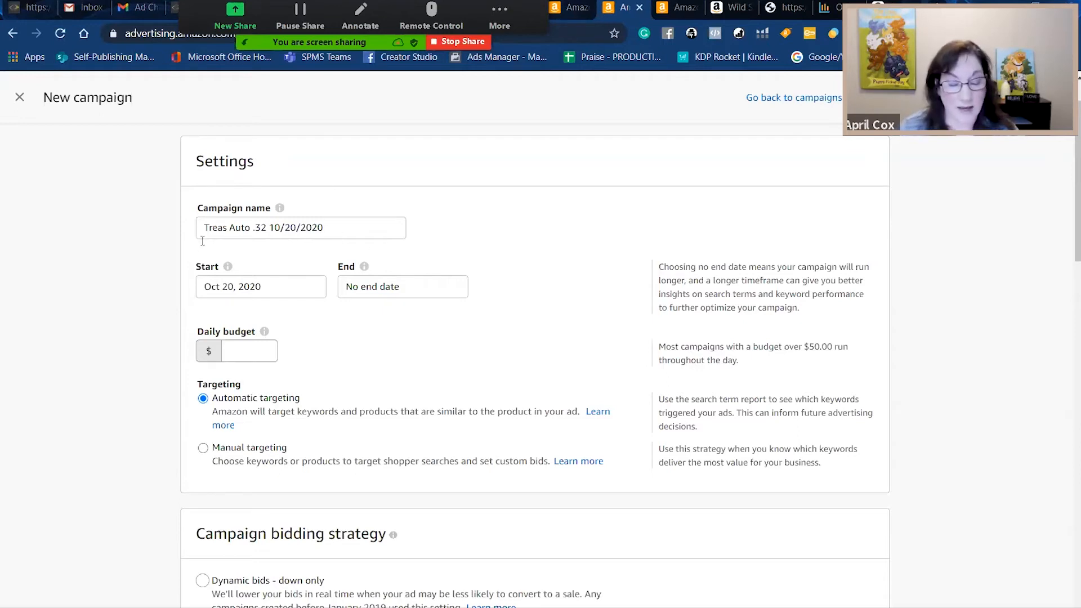
pyautogui.moveTo(226, 227); pyautogui.dragTo(192, 230)
pyautogui.click(239, 228)
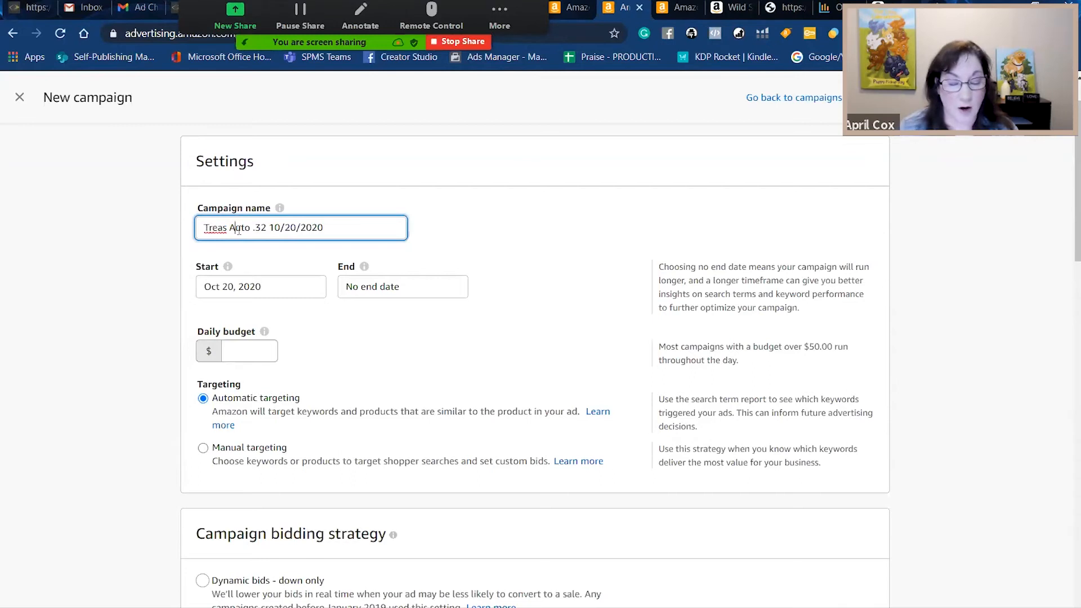
pyautogui.click(268, 227)
pyautogui.moveTo(325, 227); pyautogui.dragTo(268, 228)
pyautogui.click(248, 242)
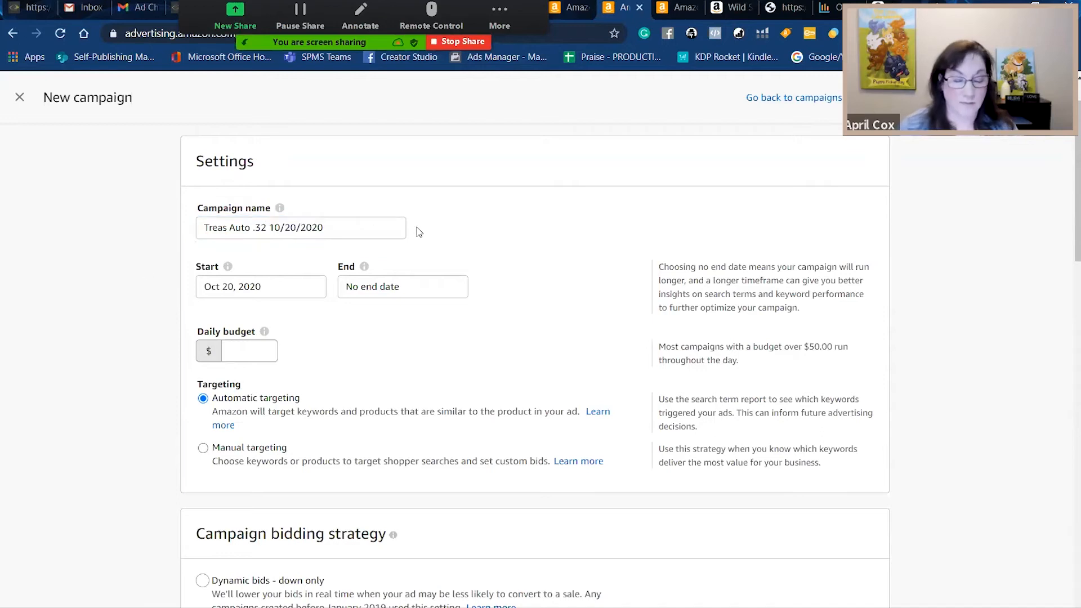
# - Set the campaign's daily budget to $5.00
pyautogui.click(248, 351)
pyautogui.write('5')
pyautogui.click(523, 347)
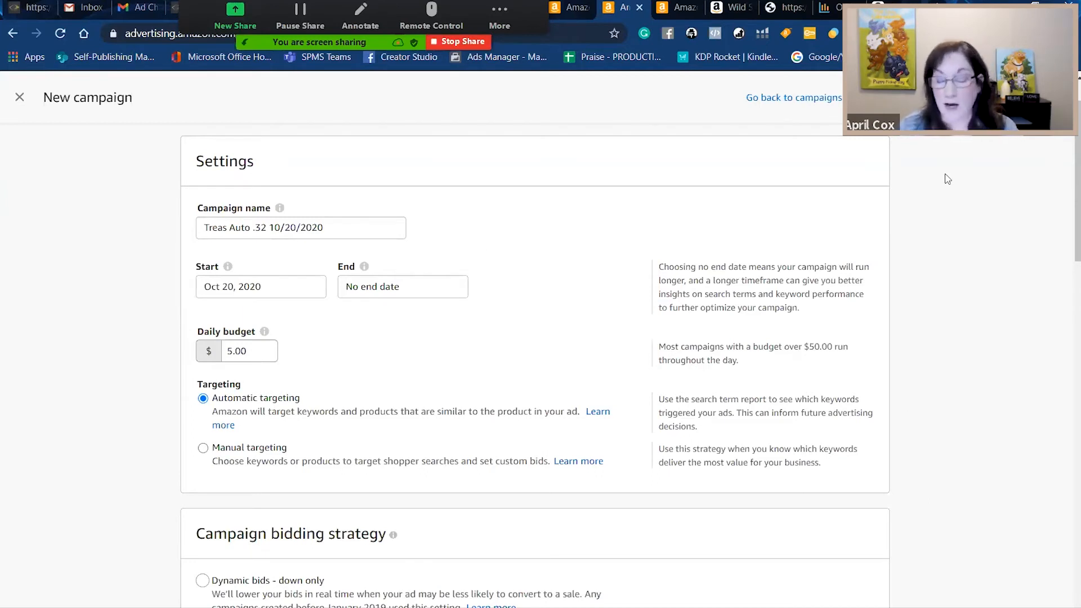
# - Set the campaign bidding strategy to Fixed bids
pyautogui.moveTo(1068, 161)
pyautogui.mouseDown()
pyautogui.moveTo(1068, 200)
pyautogui.moveTo(1068, 162)
pyautogui.mouseUp()
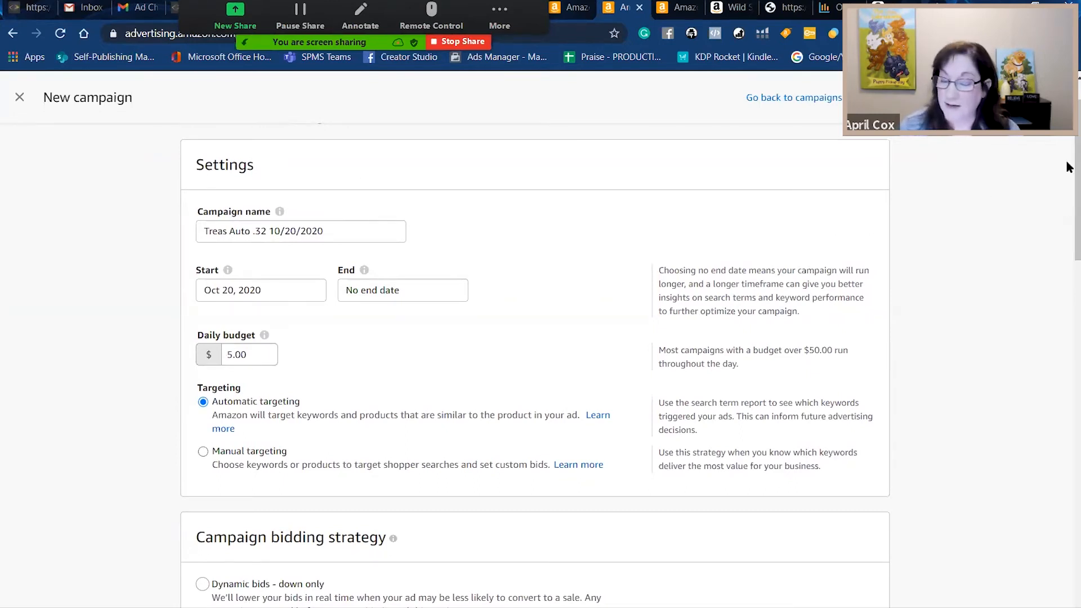
pyautogui.moveTo(1069, 163); pyautogui.dragTo(1069, 204)
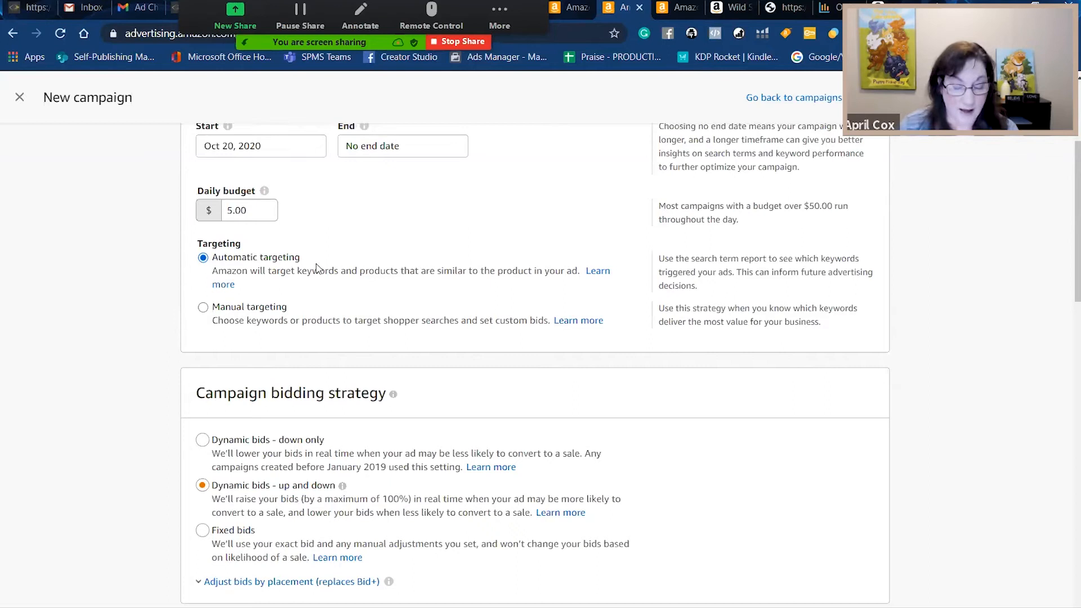
pyautogui.moveTo(1067, 253); pyautogui.dragTo(1065, 309)
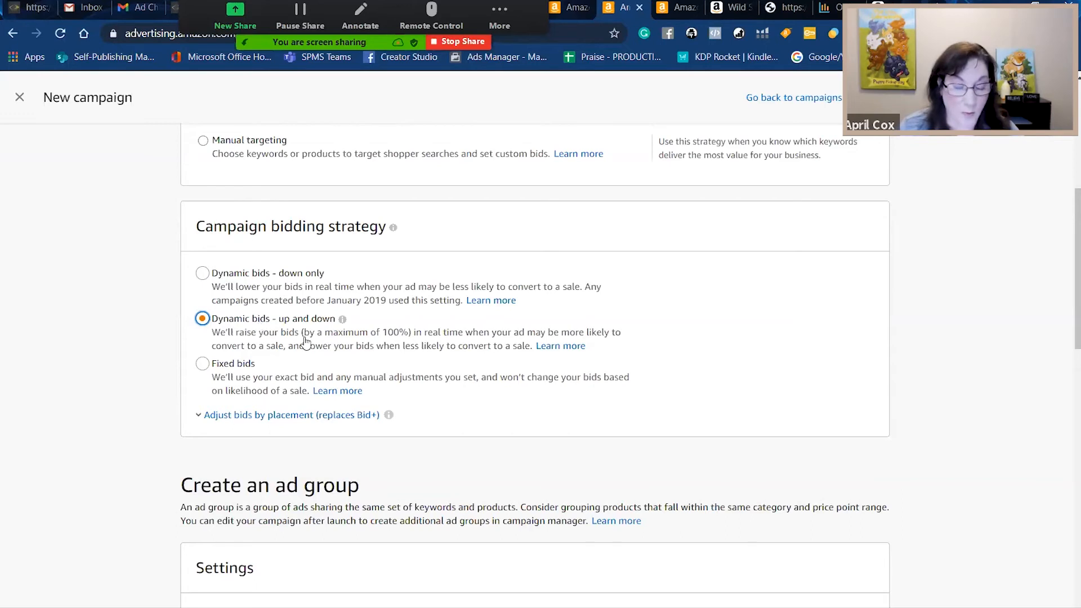
pyautogui.click(201, 365)
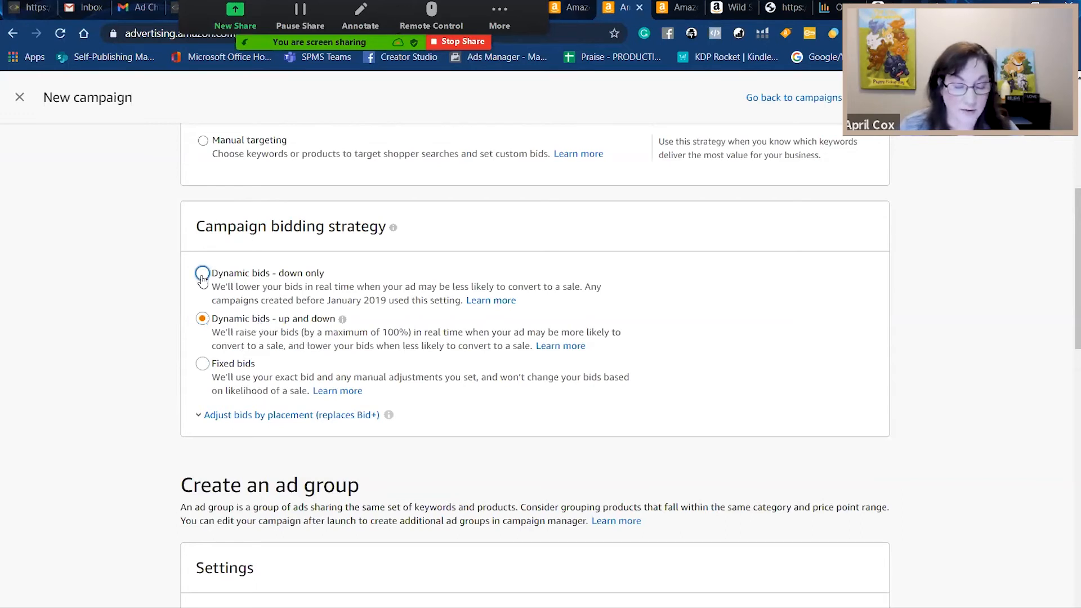
pyautogui.click(202, 364)
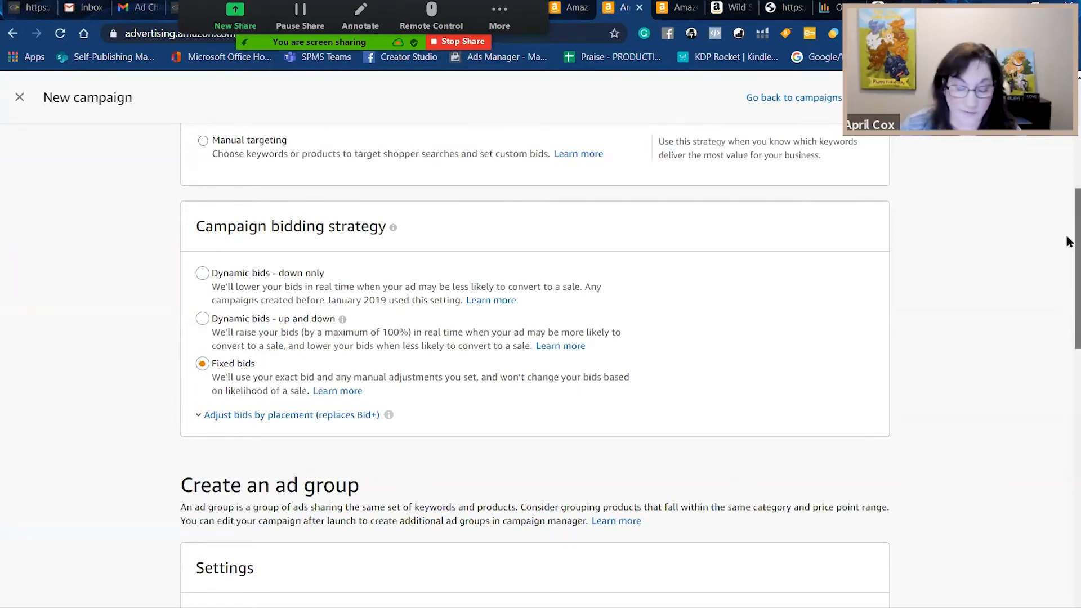
# - Find the Best Fairy Books Treasury book and add it to the ad group's advertised products
pyautogui.scroll(-2, 1068, 242)
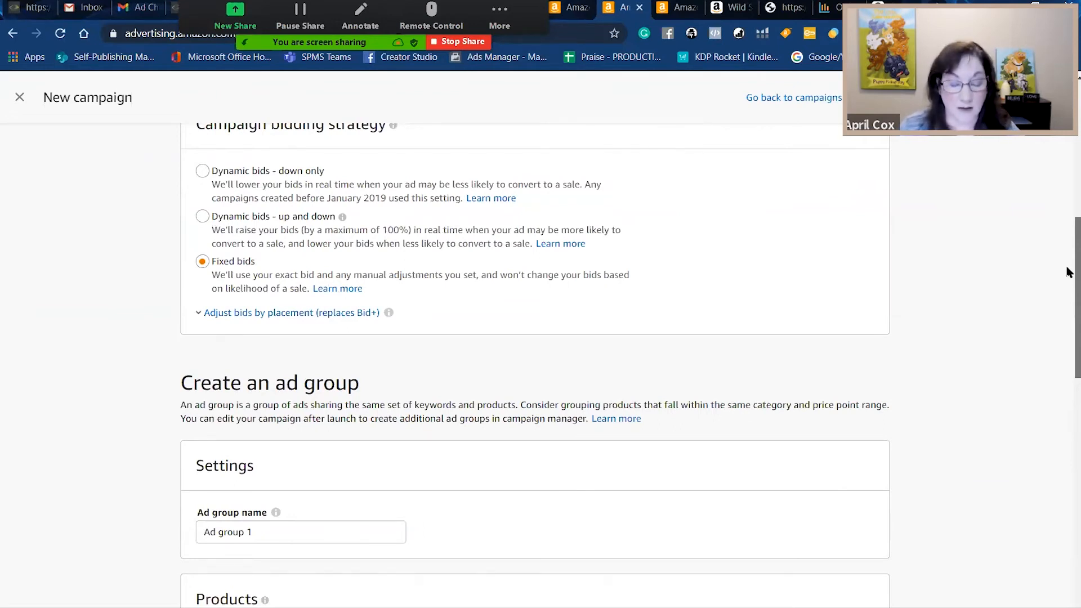
pyautogui.moveTo(1066, 268); pyautogui.dragTo(1067, 385)
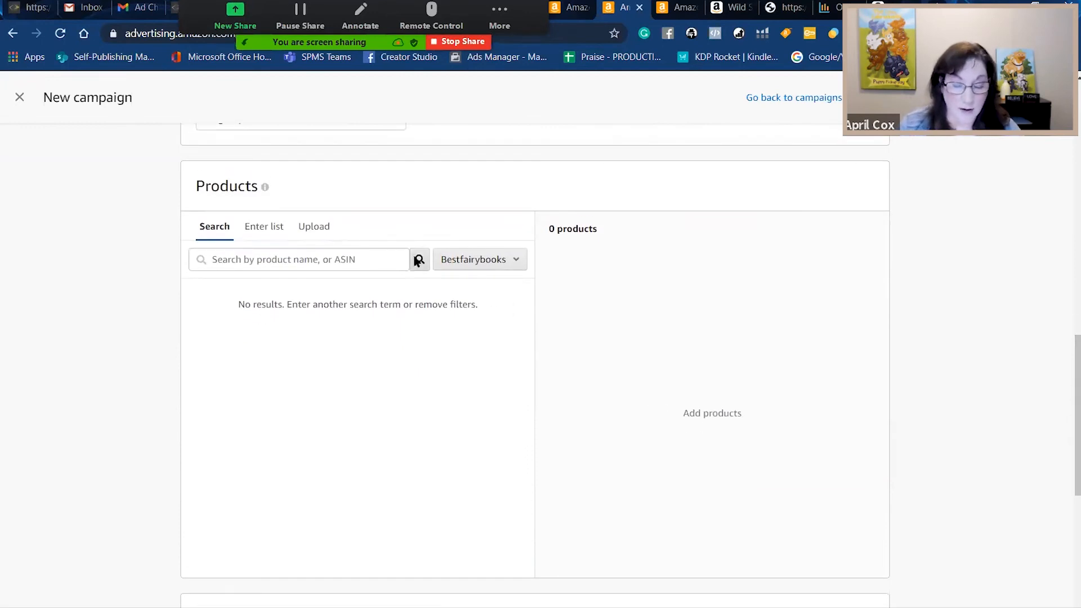
pyautogui.click(388, 258)
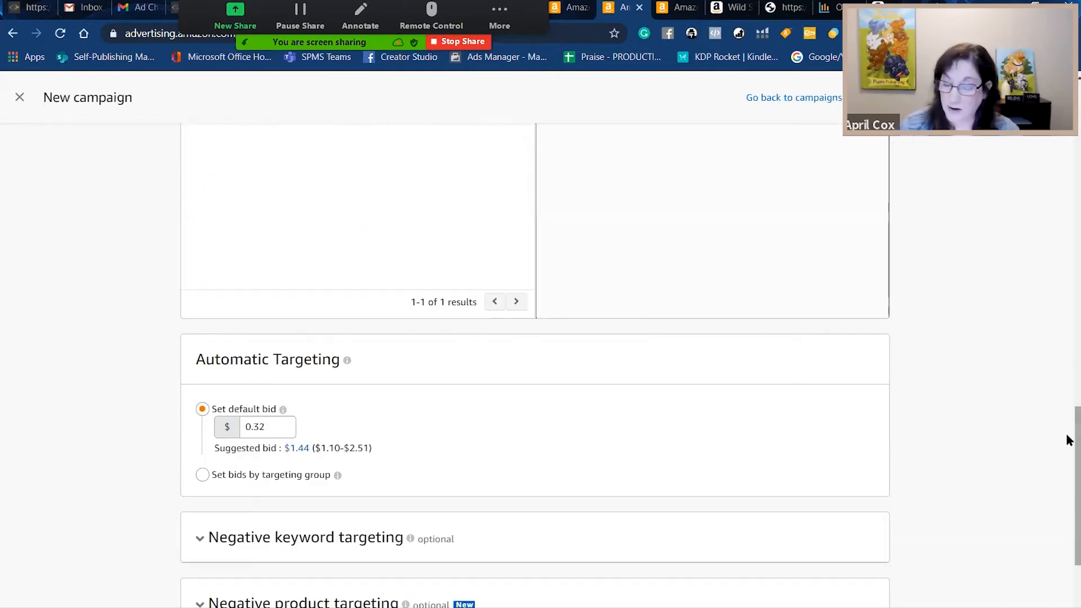
# - Check the default bid for automatic targeting against the suggested bid
pyautogui.moveTo(1067, 440)
pyautogui.mouseDown()
pyautogui.moveTo(1068, 427)
pyautogui.moveTo(1070, 453)
pyautogui.mouseUp()
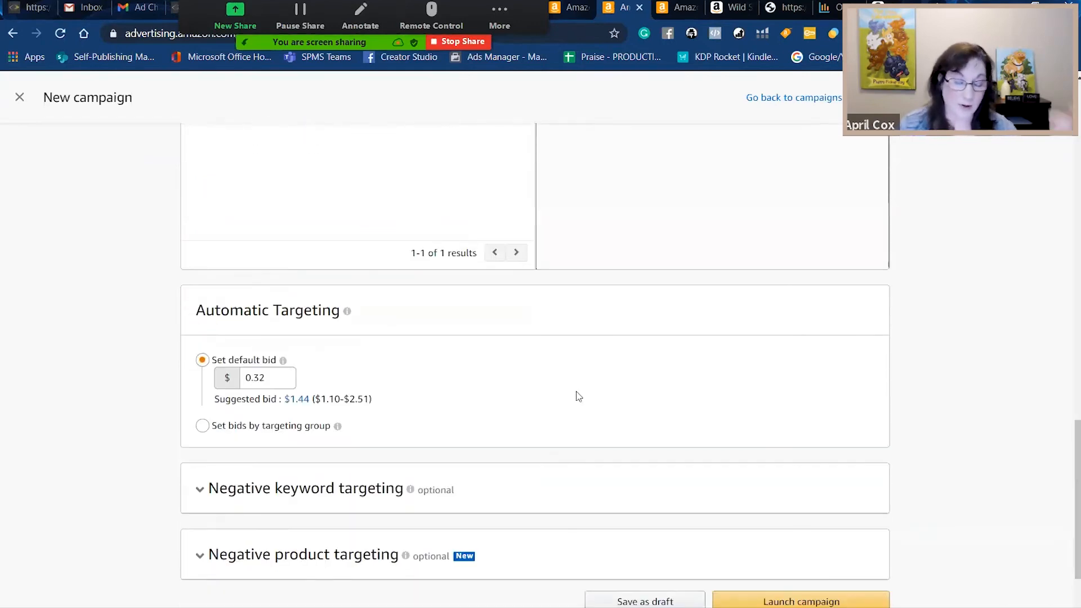
pyautogui.click(291, 377)
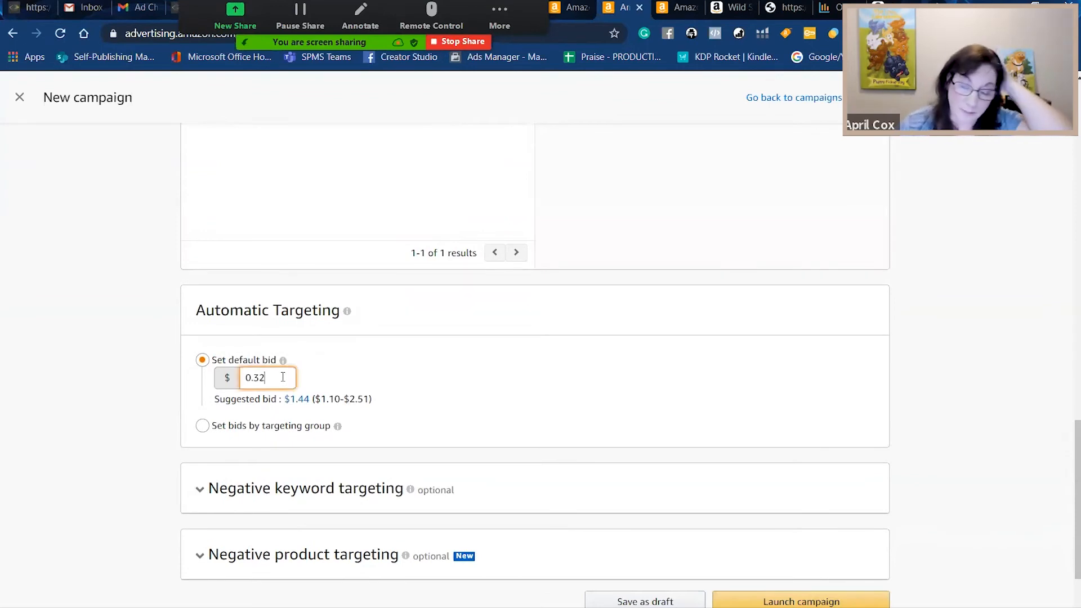
pyautogui.click(465, 353)
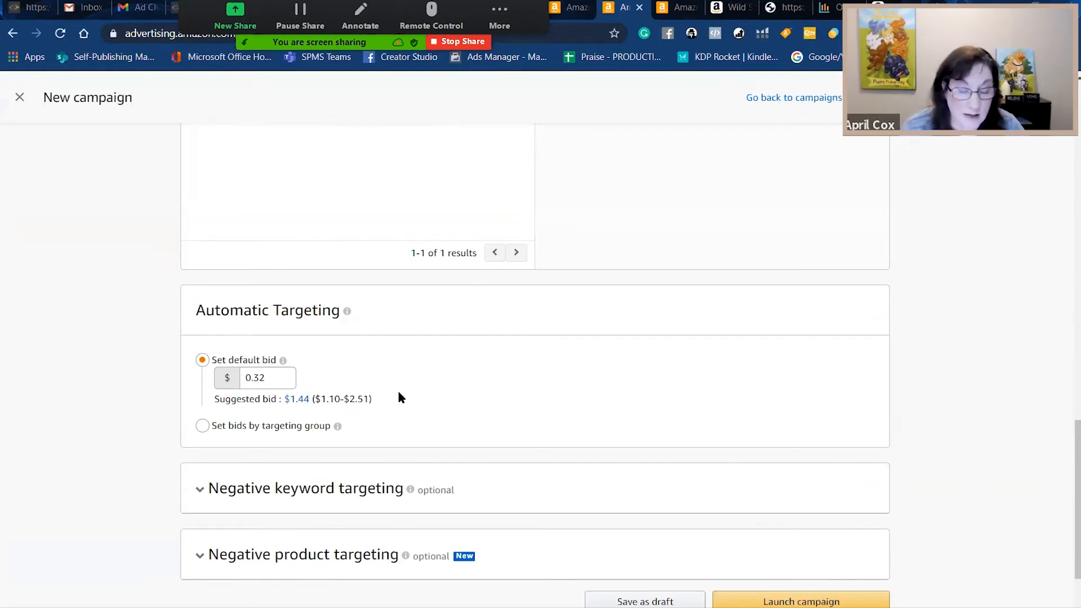
pyautogui.click(276, 377)
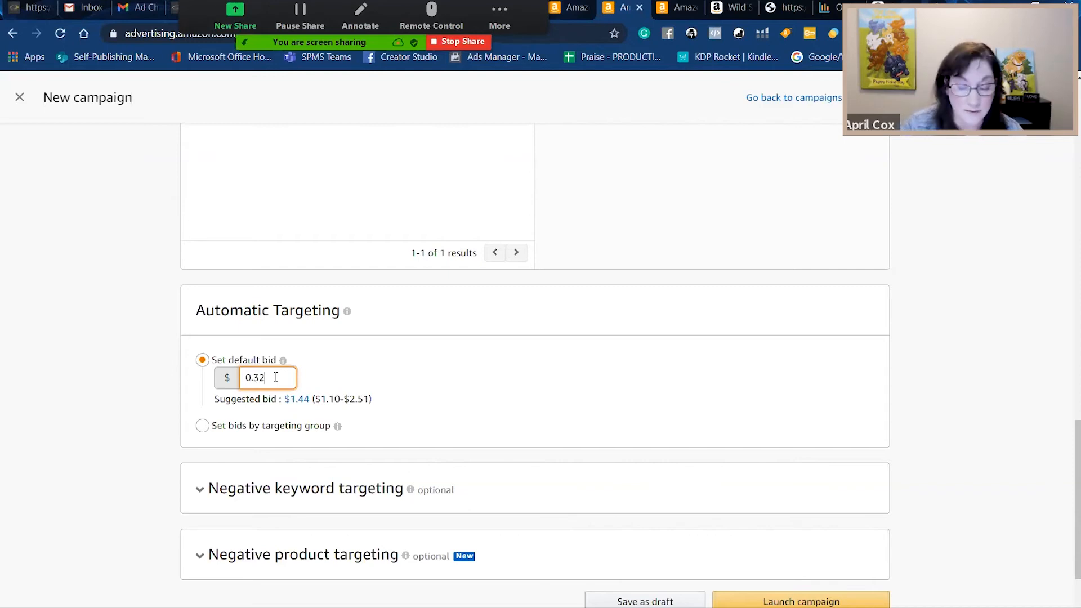
pyautogui.click(411, 386)
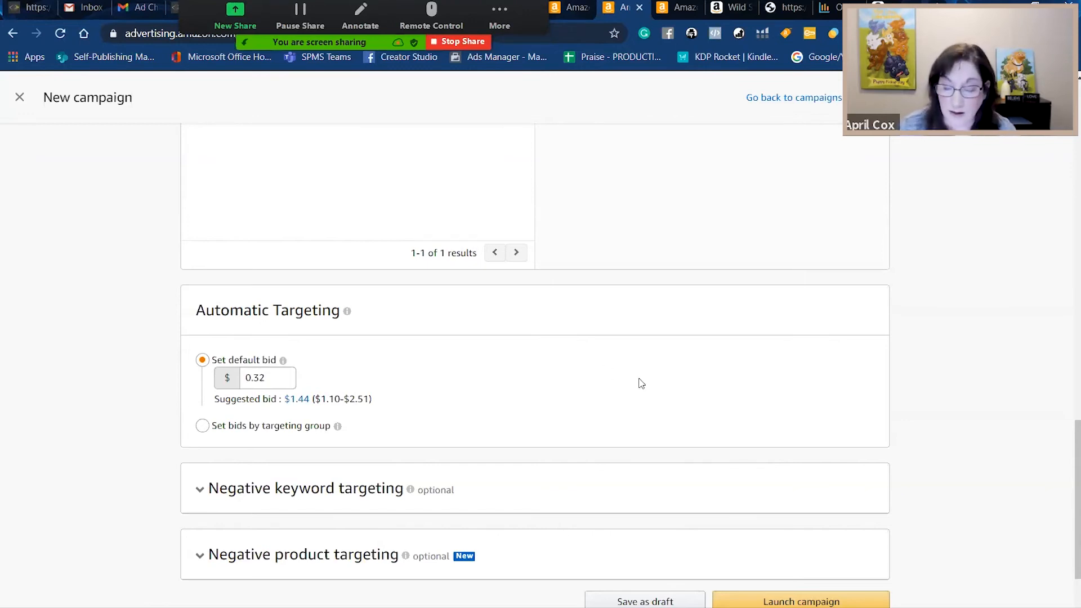
# - Examine the optional negative keyword targeting section and collapse it without adding any keywords
pyautogui.scroll(-2, 1068, 460)
pyautogui.click(355, 364)
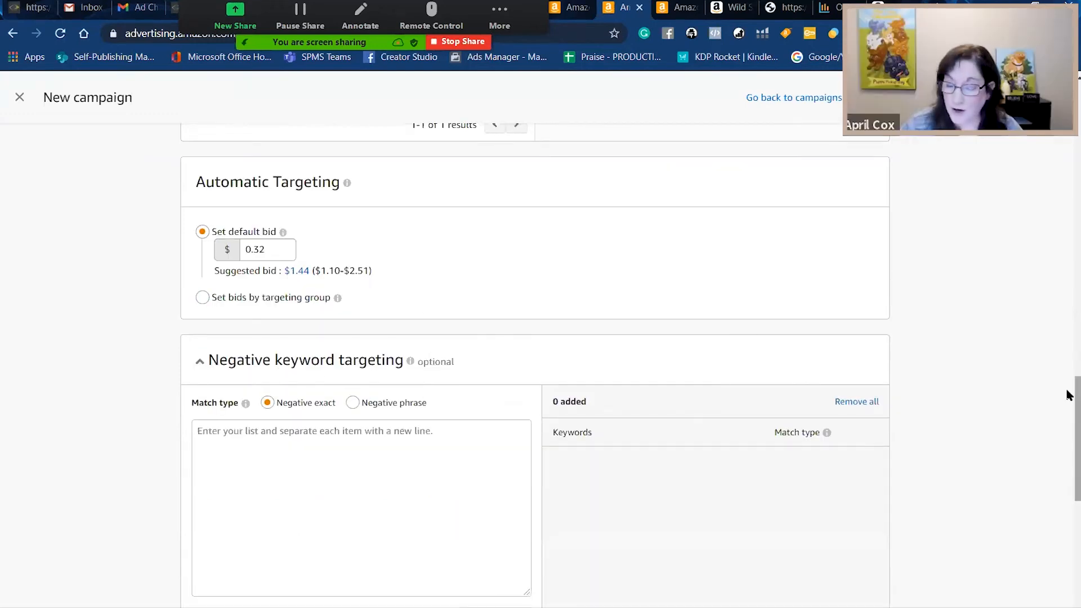
pyautogui.moveTo(1069, 424); pyautogui.dragTo(1069, 499)
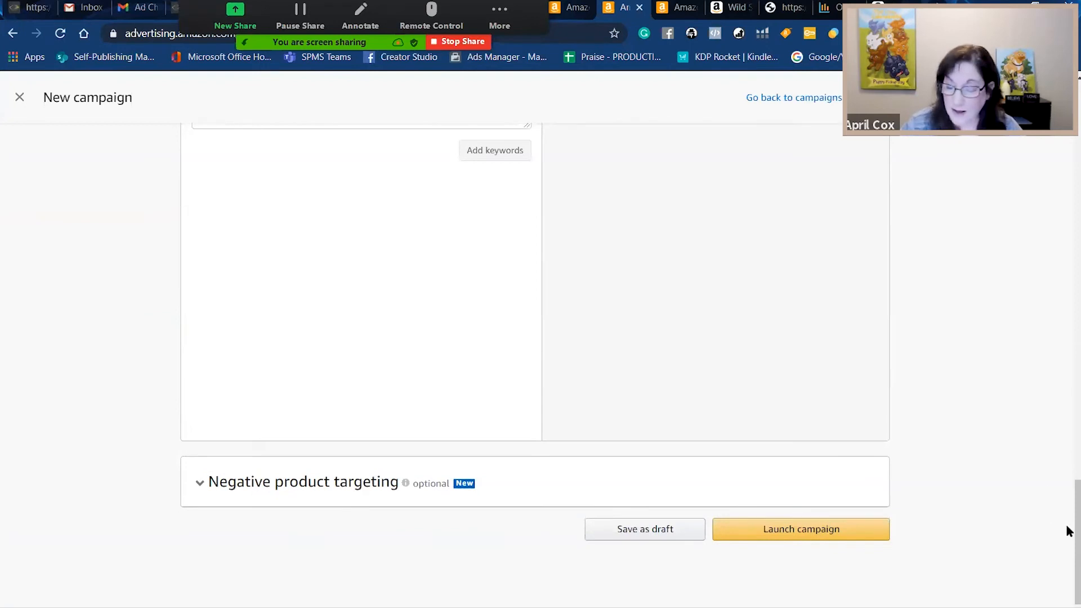
pyautogui.moveTo(1066, 528); pyautogui.dragTo(1069, 445)
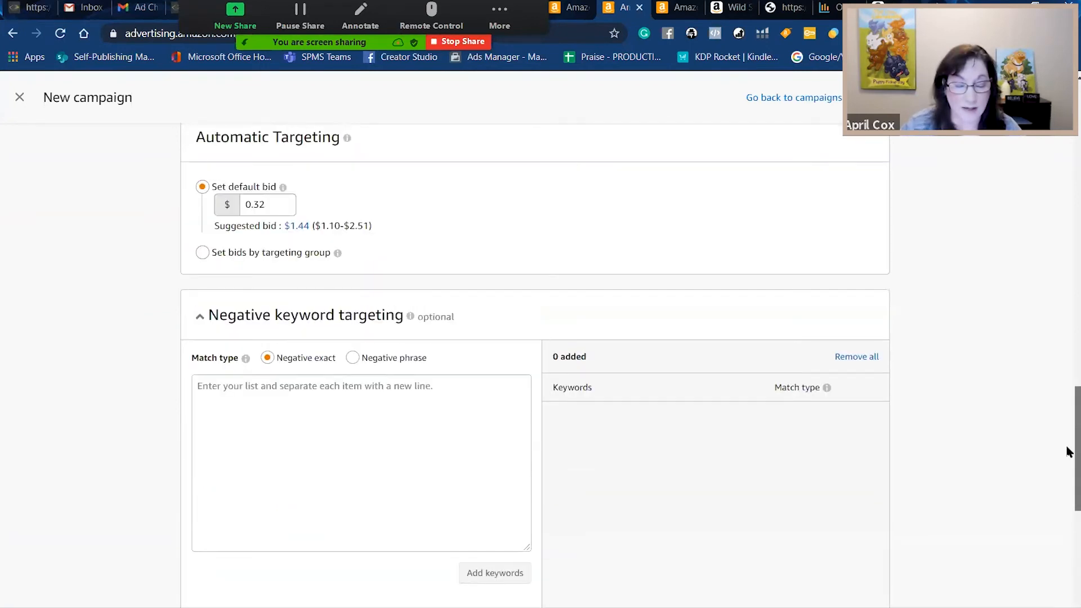
pyautogui.click(274, 337)
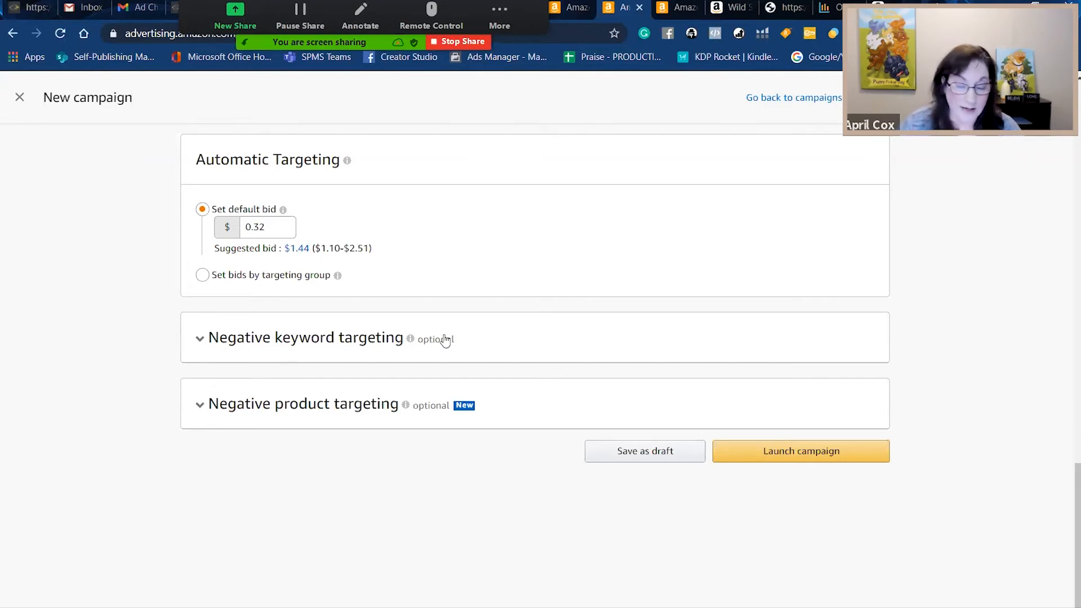
# - Launch the automatic-targeting campaign and return to the campaign manager
pyautogui.click(798, 456)
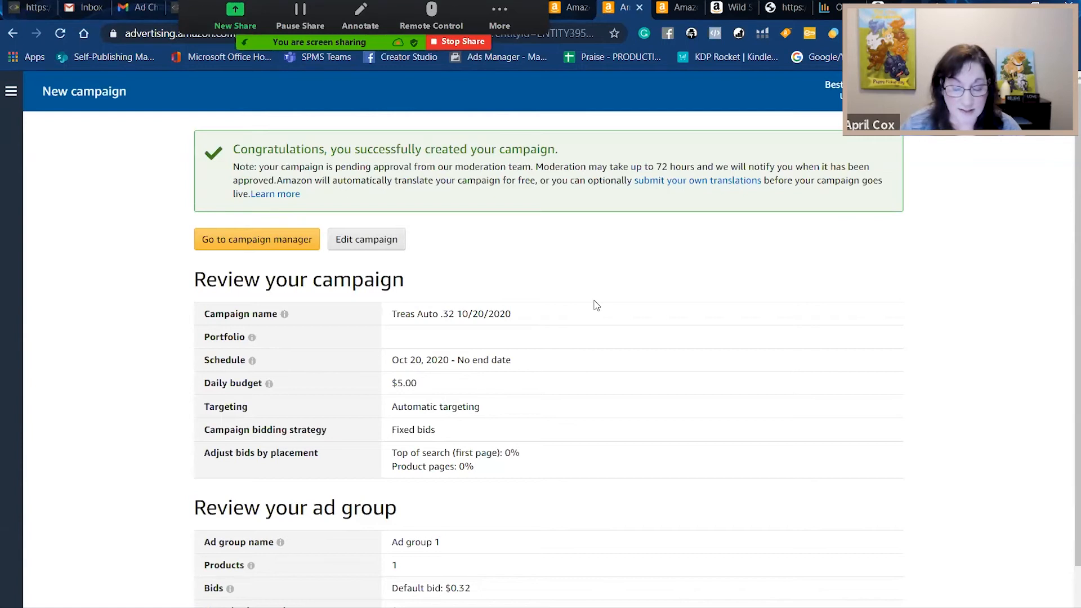
pyautogui.click(252, 361)
pyautogui.click(417, 406)
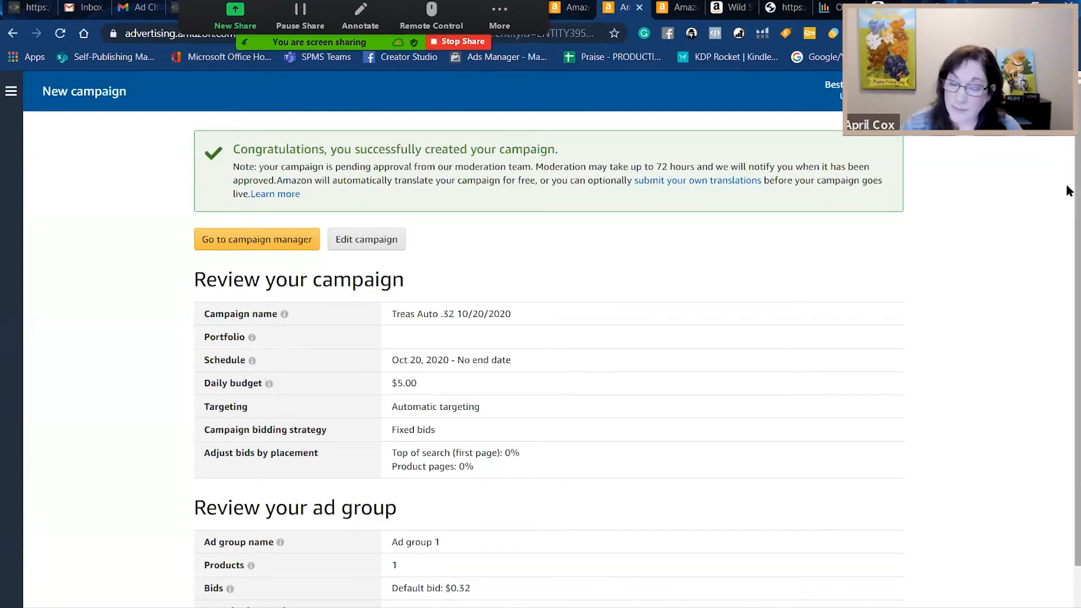
pyautogui.click(281, 239)
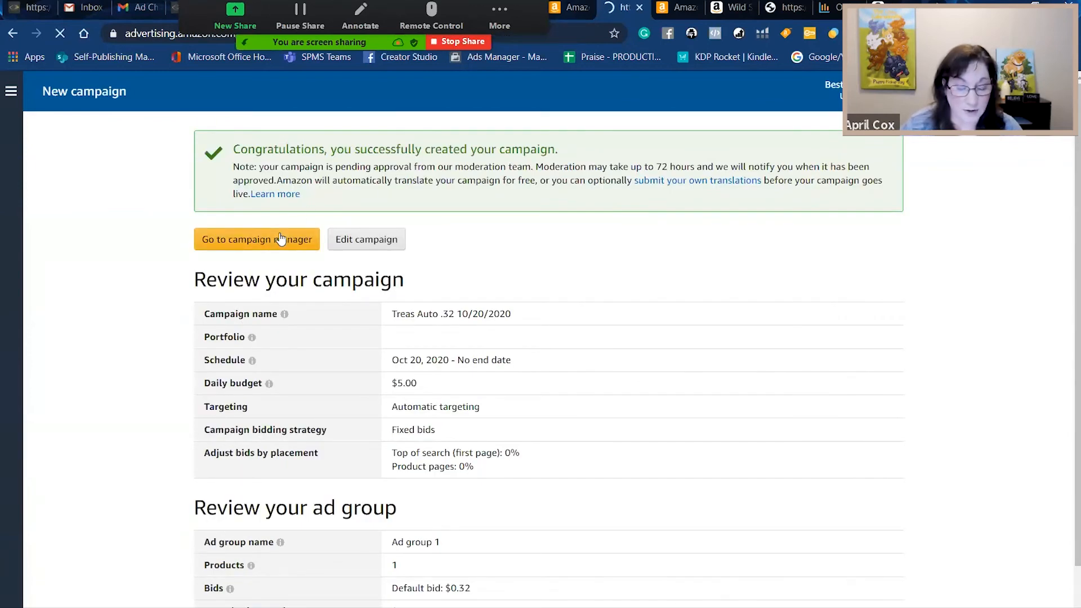
# - Start a new Sponsored Products campaign and put "Treas - Manual .32" before the date in its name
pyautogui.click(228, 513)
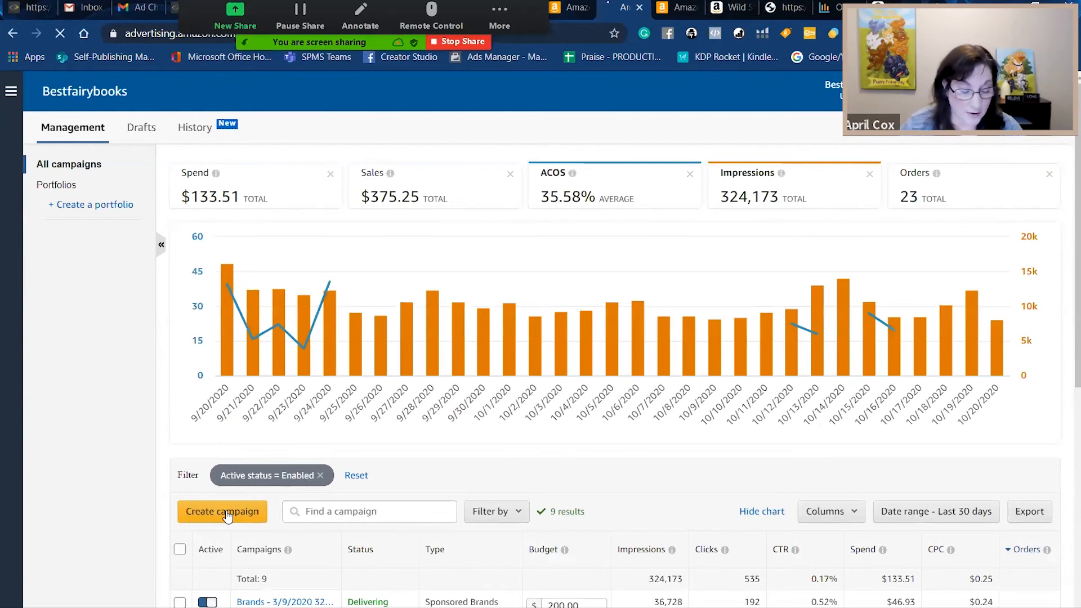
pyautogui.click(342, 432)
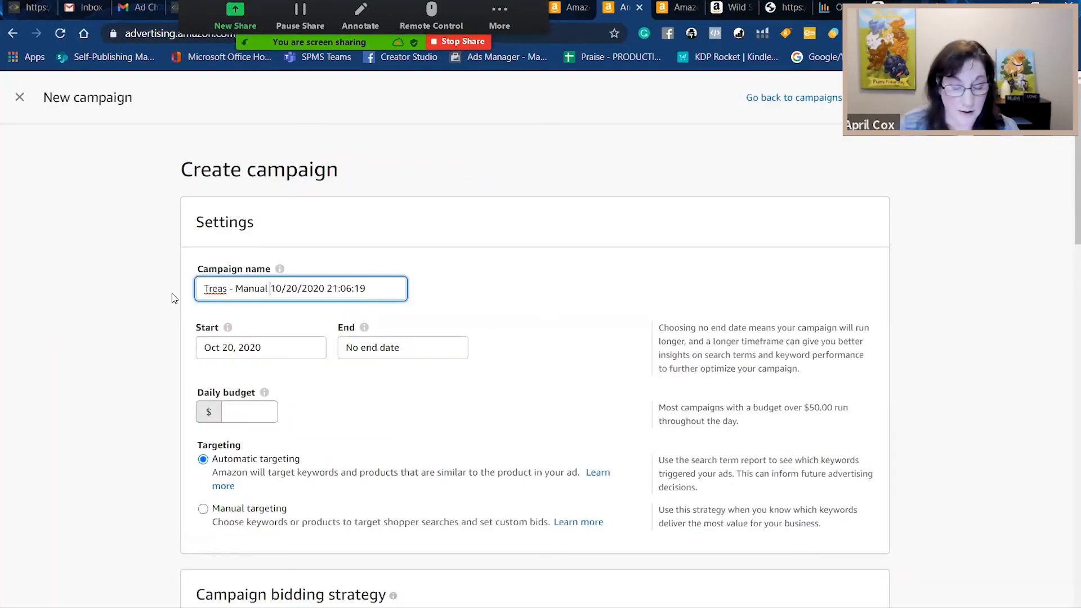
pyautogui.write('.32')
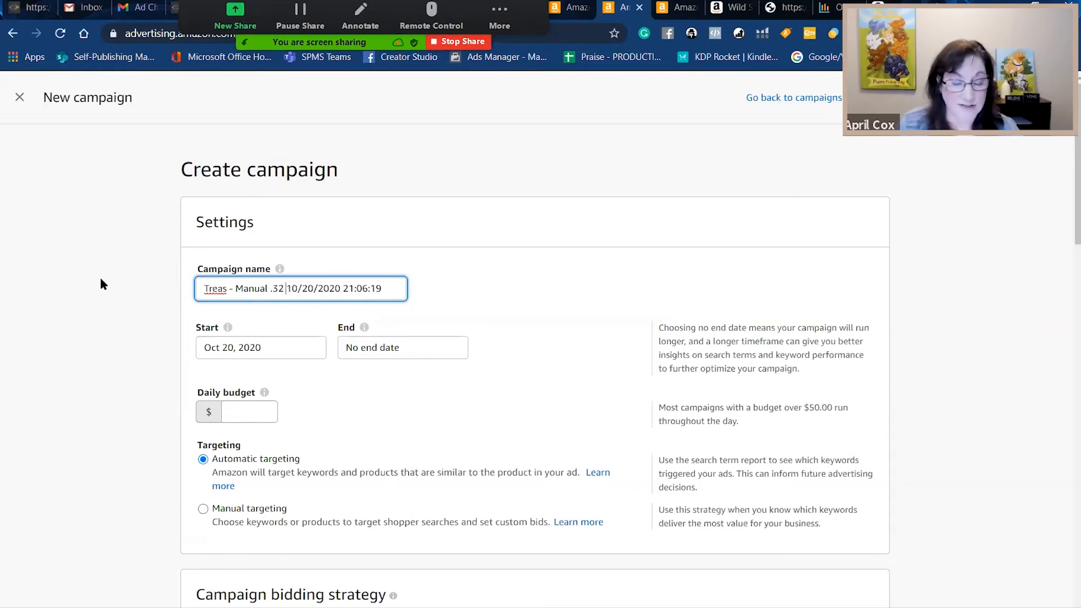
# - Insert "Product" after "Manual" and remove the time, making the campaign name "Treas - Manual Product .32 10/20/2020"
pyautogui.moveTo(269, 289); pyautogui.dragTo(235, 289)
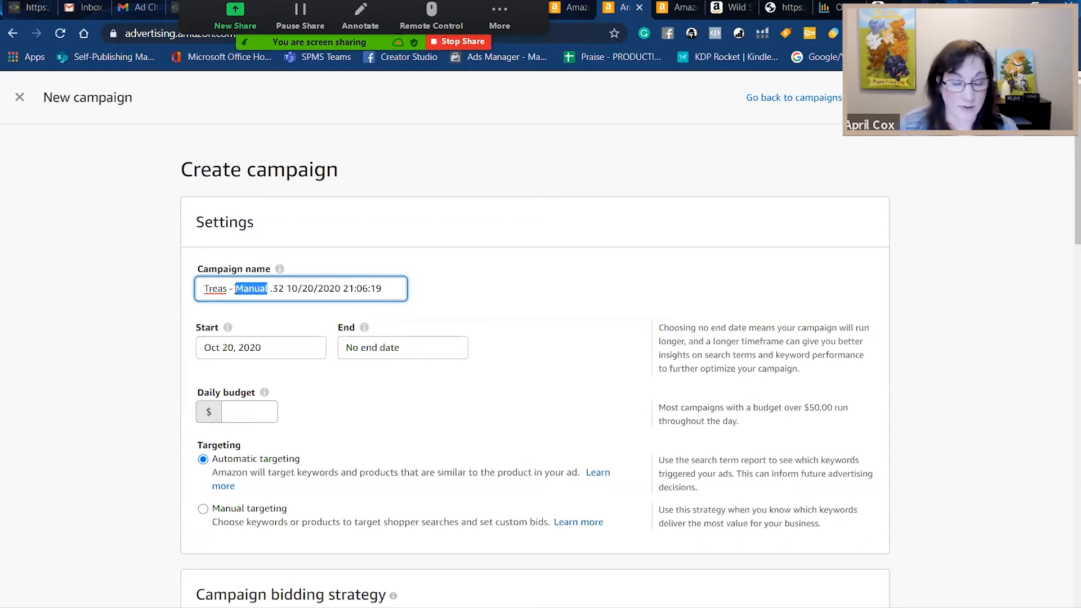
pyautogui.click(333, 289)
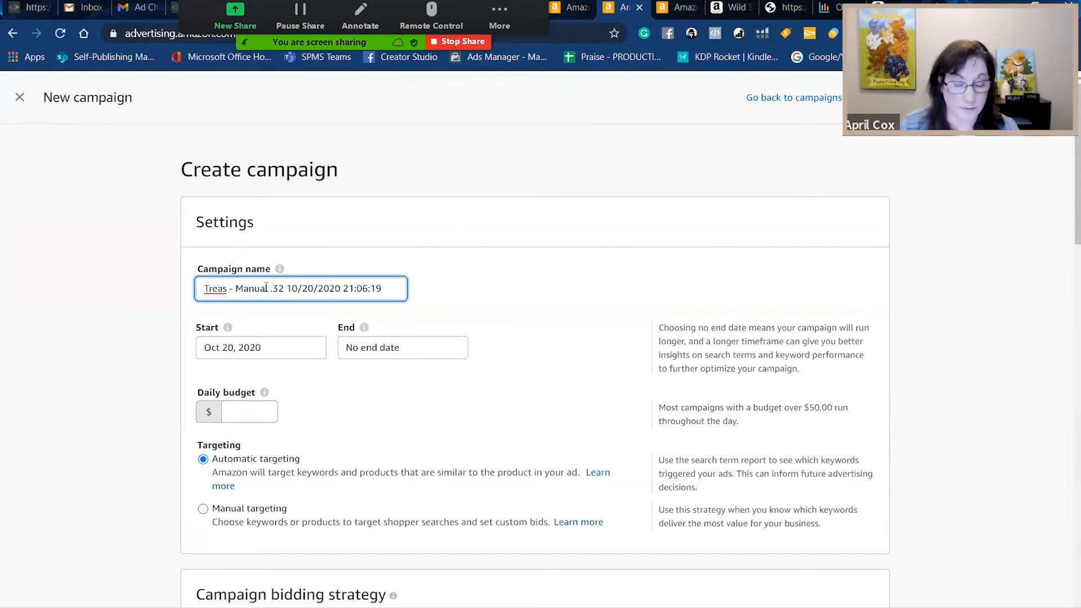
pyautogui.write('Product')
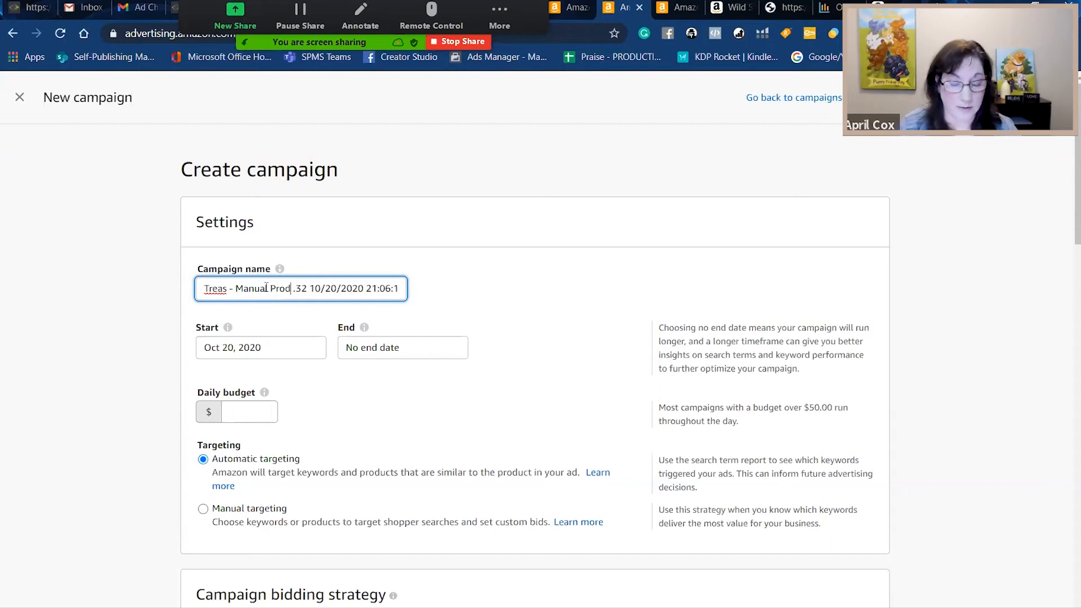
pyautogui.press('End')
pyautogui.press('BackSpace')
pyautogui.press('BackSpace')
pyautogui.press('BackSpace')
pyautogui.press('BackSpace')
pyautogui.press('BackSpace')
pyautogui.press('BackSpace')
pyautogui.press('BackSpace')
pyautogui.press('BackSpace')
pyautogui.press('BackSpace')
pyautogui.click(564, 304)
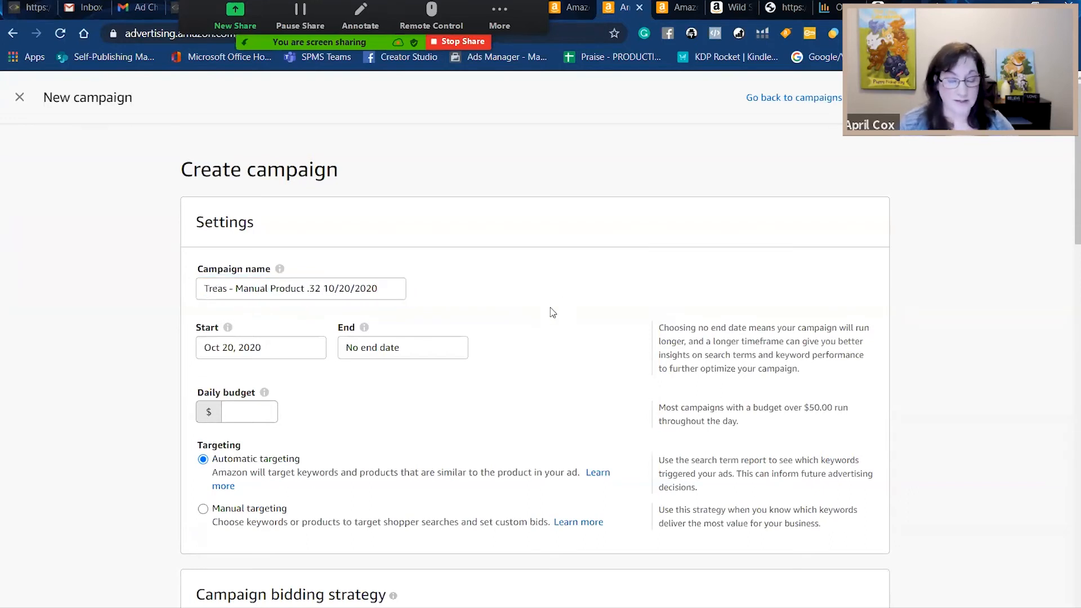
# - Set the manual campaign's daily budget to $5.00
pyautogui.click(248, 411)
pyautogui.write('5')
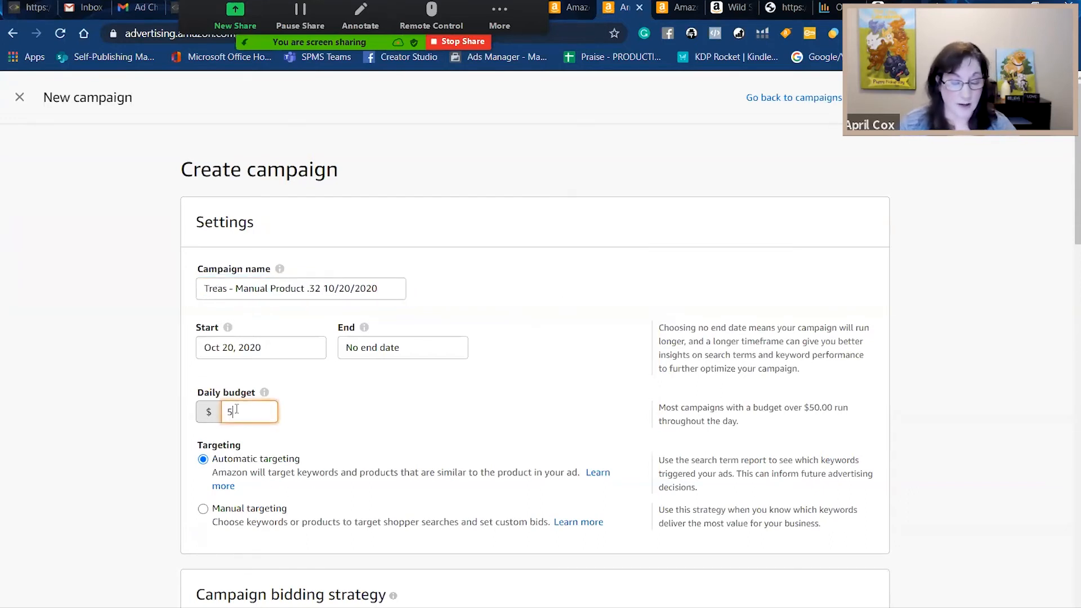
pyautogui.click(477, 456)
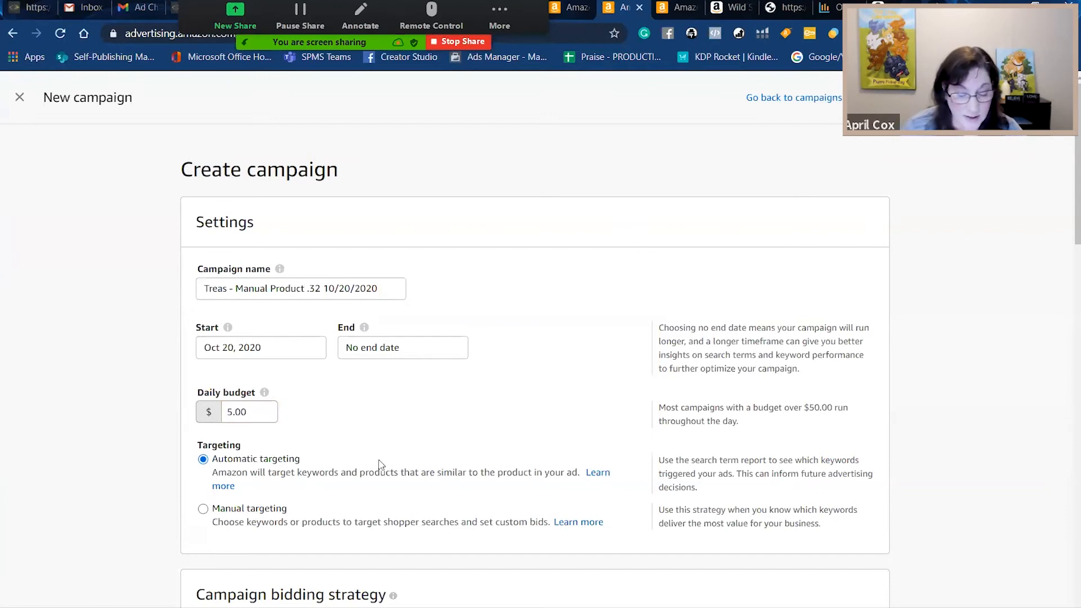
# - Choose Manual targeting for the new campaign and set its bidding strategy to Fixed bids
pyautogui.click(202, 510)
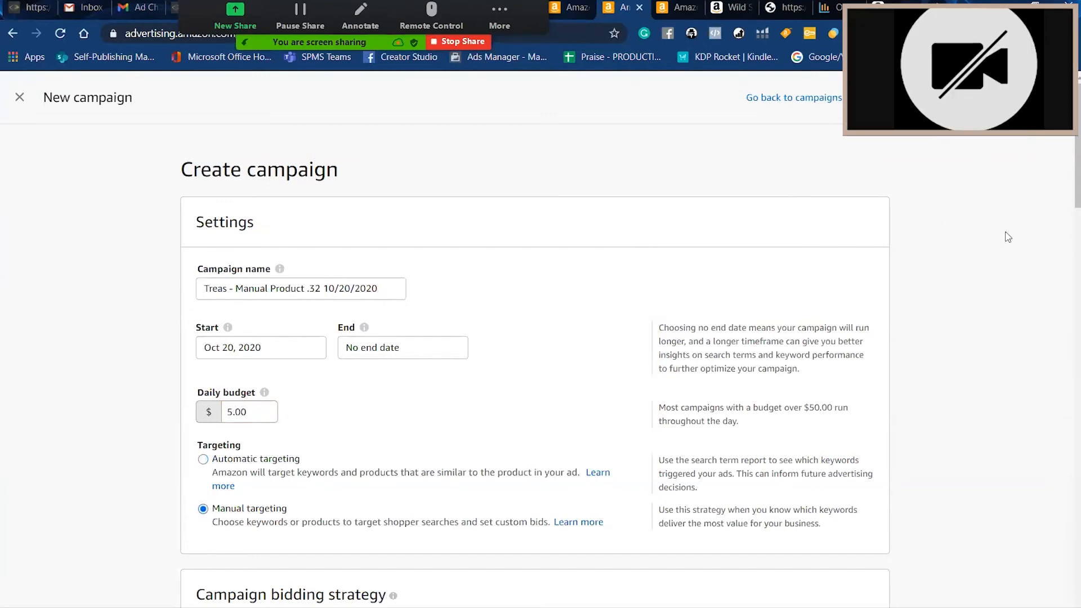
pyautogui.scroll(-7, 1006, 234)
pyautogui.click(202, 347)
# - Search all Amazon products for "Best Fairy Books Treasury" and add the matching book to the ad group
pyautogui.scroll(-4, 1068, 313)
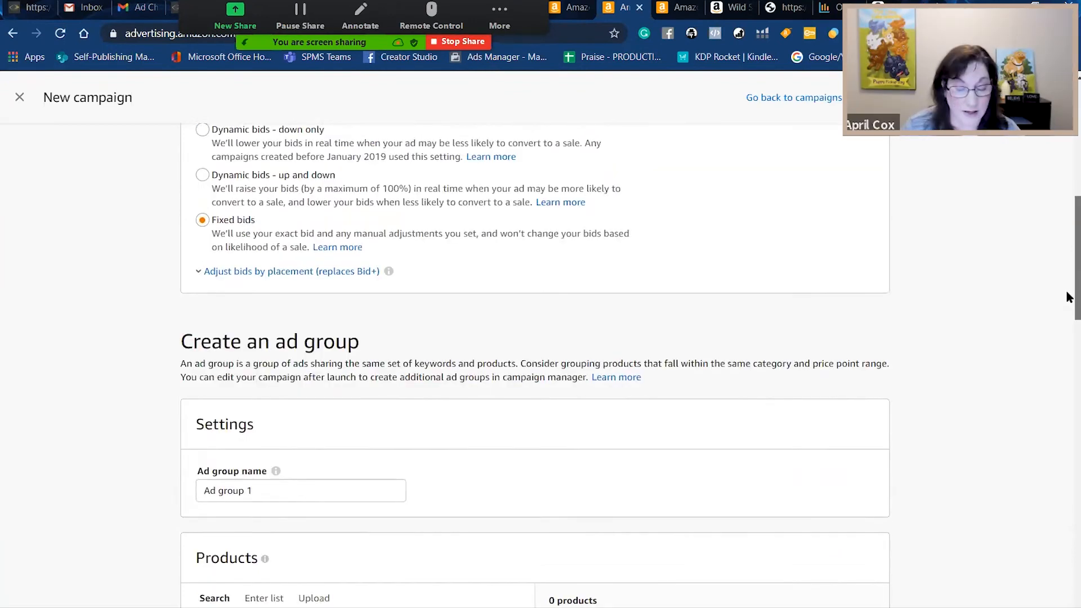
pyautogui.scroll(-4, 1068, 313)
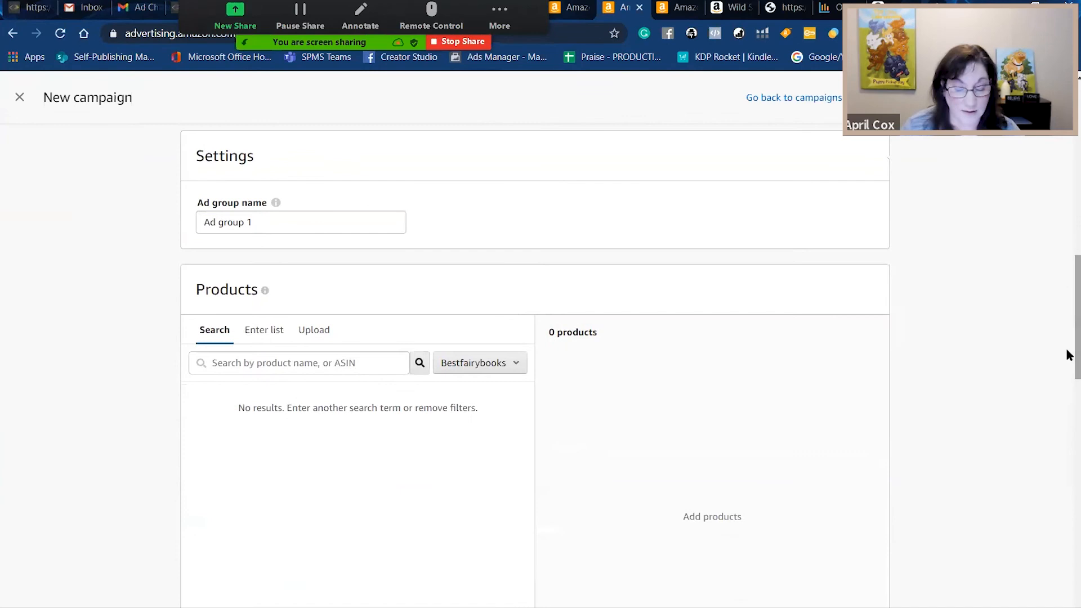
pyautogui.click(485, 378)
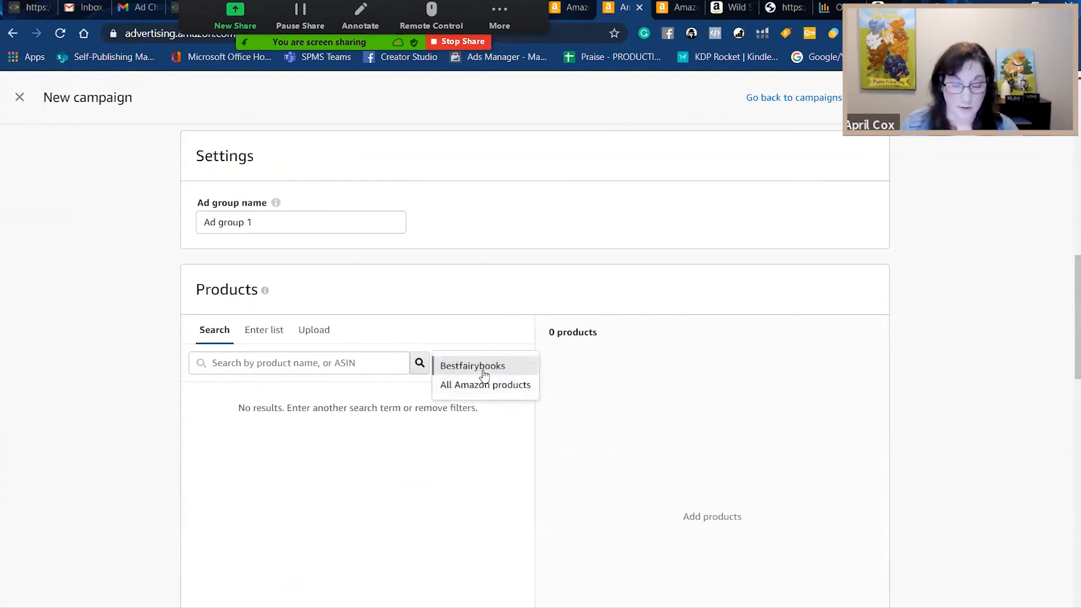
pyautogui.click(484, 384)
pyautogui.click(287, 362)
pyautogui.click(272, 386)
pyautogui.click(394, 363)
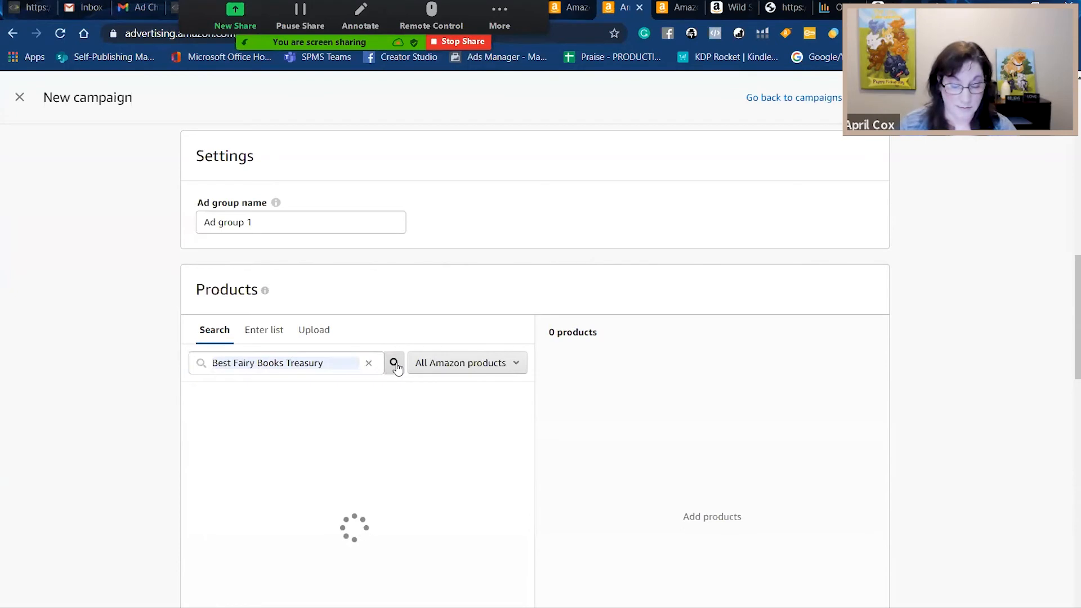
pyautogui.click(504, 420)
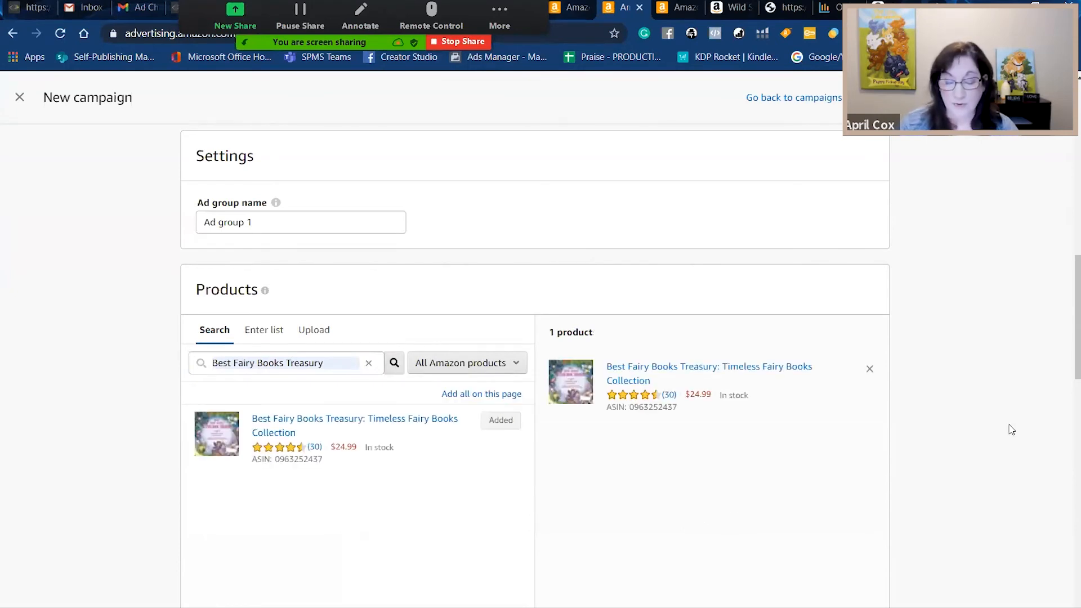
# - Choose Keyword targeting for the ad group and switch to entering a custom keyword list
pyautogui.moveTo(1066, 312); pyautogui.dragTo(1067, 422)
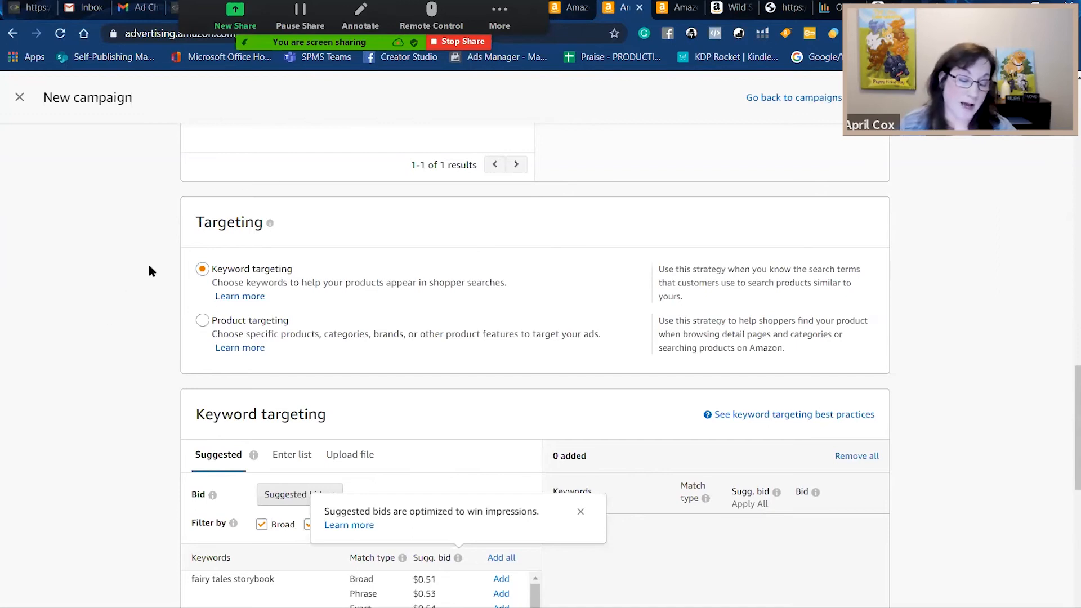
pyautogui.click(202, 268)
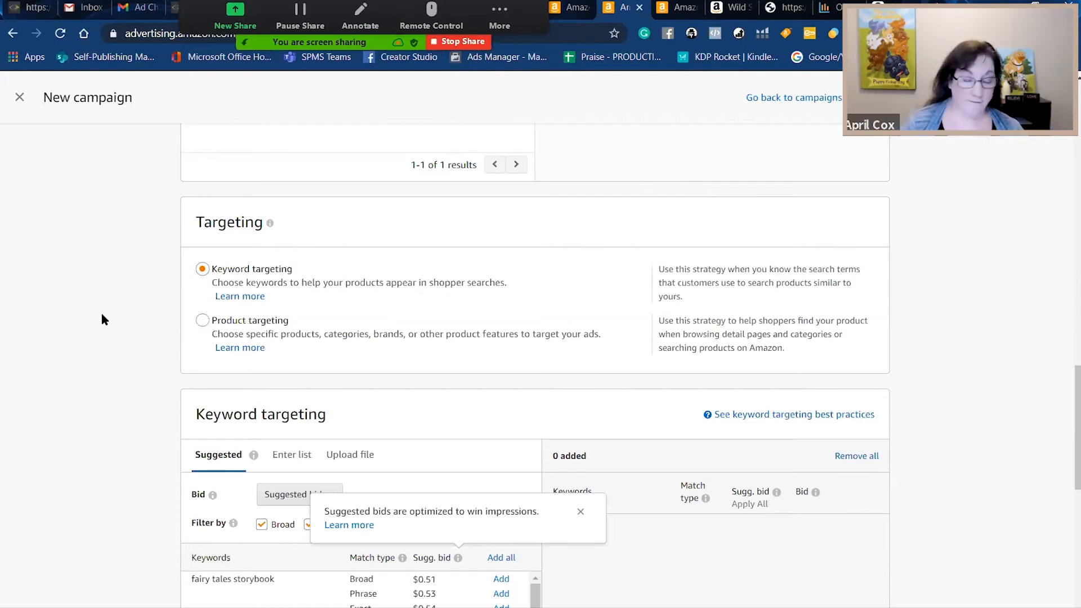
pyautogui.click(292, 456)
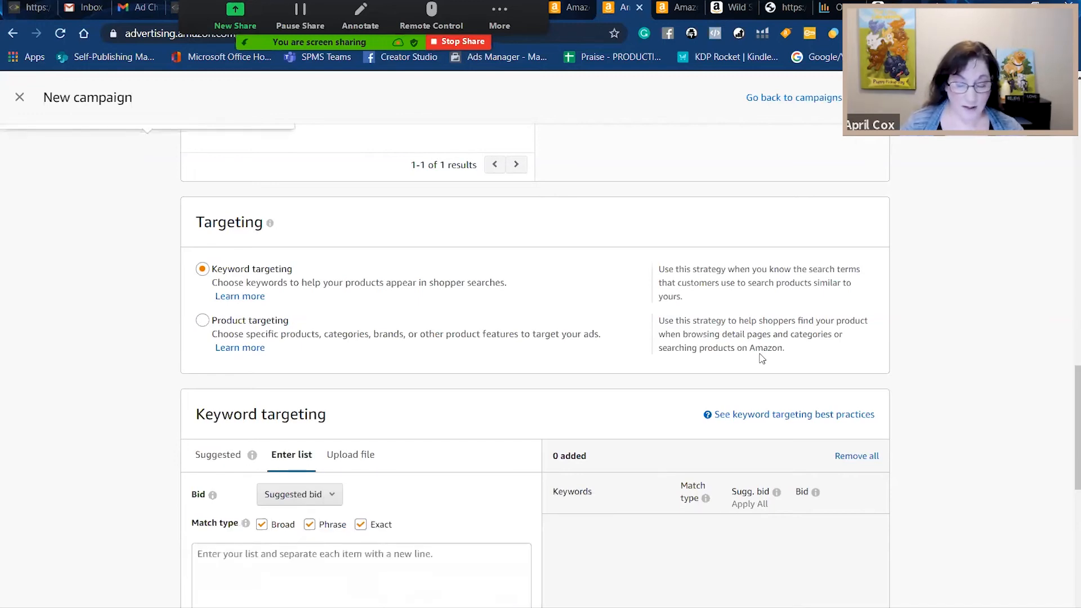
pyautogui.moveTo(1068, 381); pyautogui.dragTo(1068, 413)
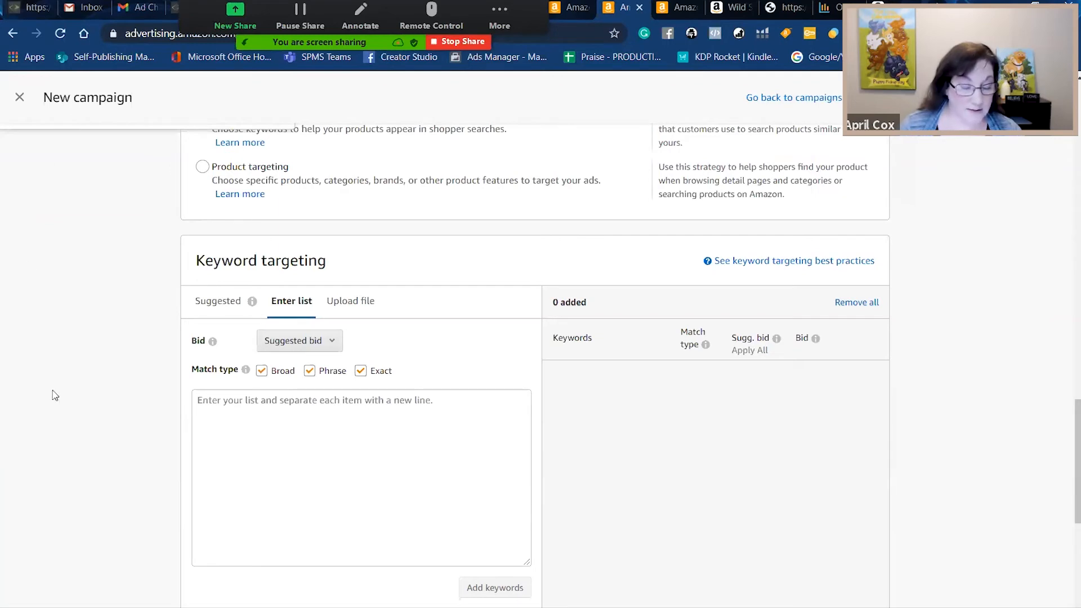
pyautogui.click(295, 431)
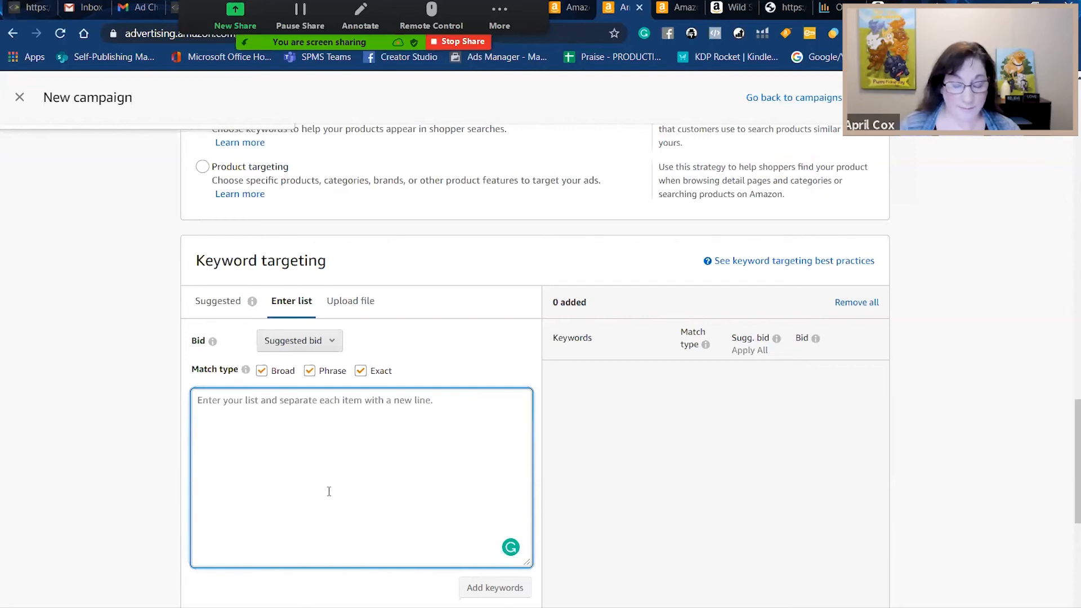
# - Switch the keyword bid to Custom bid and set it to $0.32
pyautogui.click(298, 341)
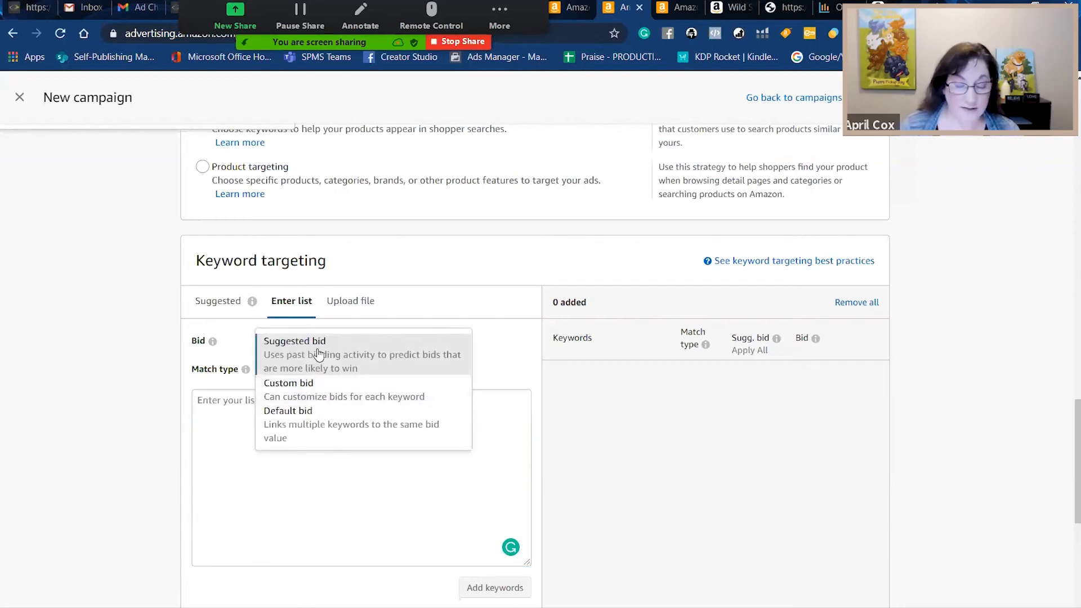
pyautogui.click(318, 392)
pyautogui.click(390, 340)
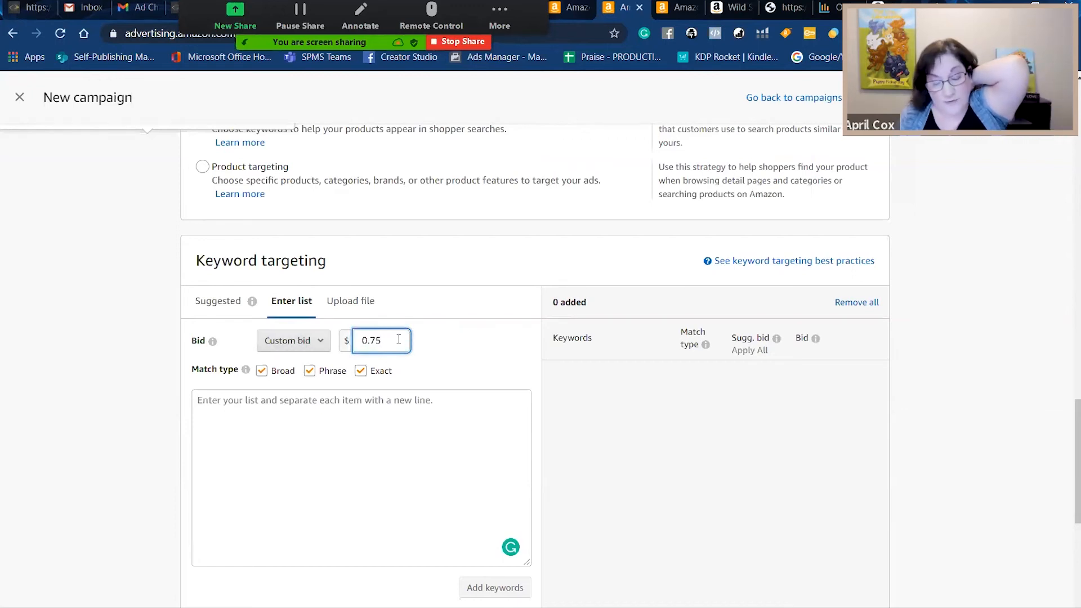
pyautogui.click(315, 408)
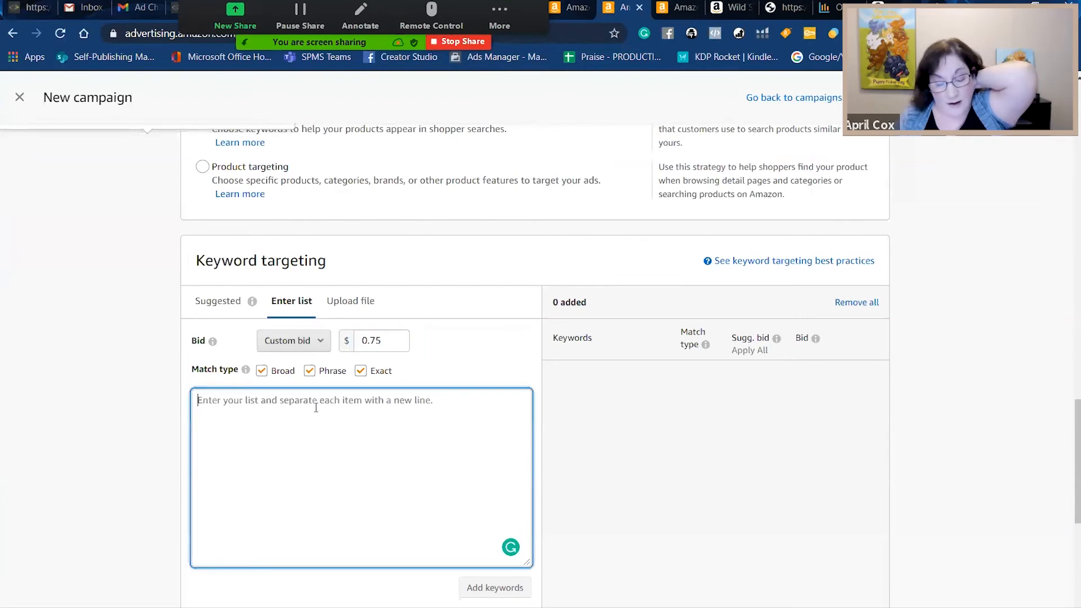
pyautogui.click(388, 340)
pyautogui.click(461, 348)
pyautogui.click(394, 344)
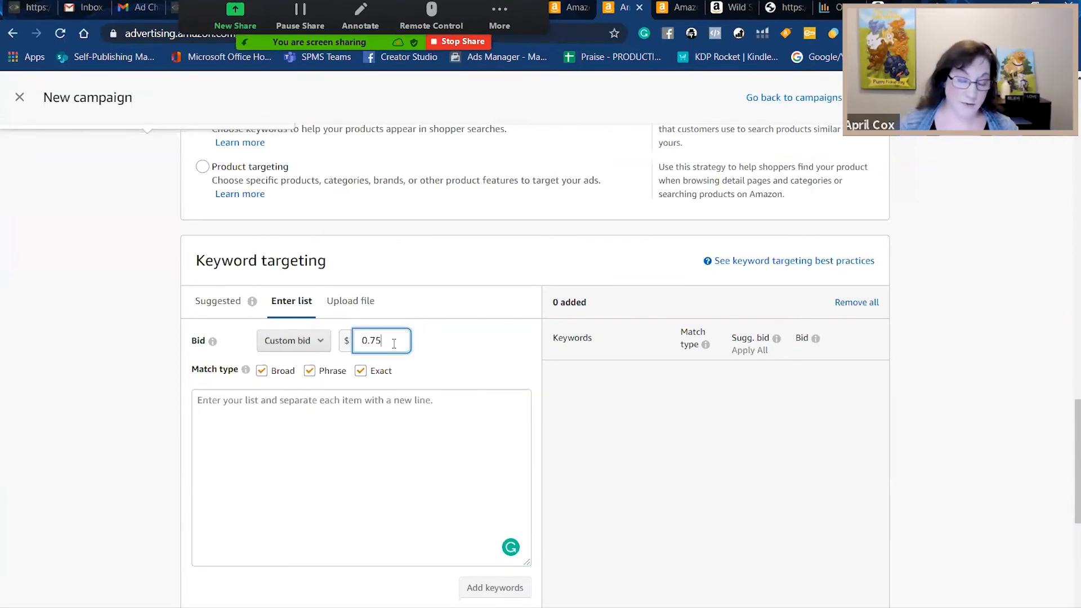
pyautogui.press('BackSpace')
pyautogui.write('32')
pyautogui.click(440, 349)
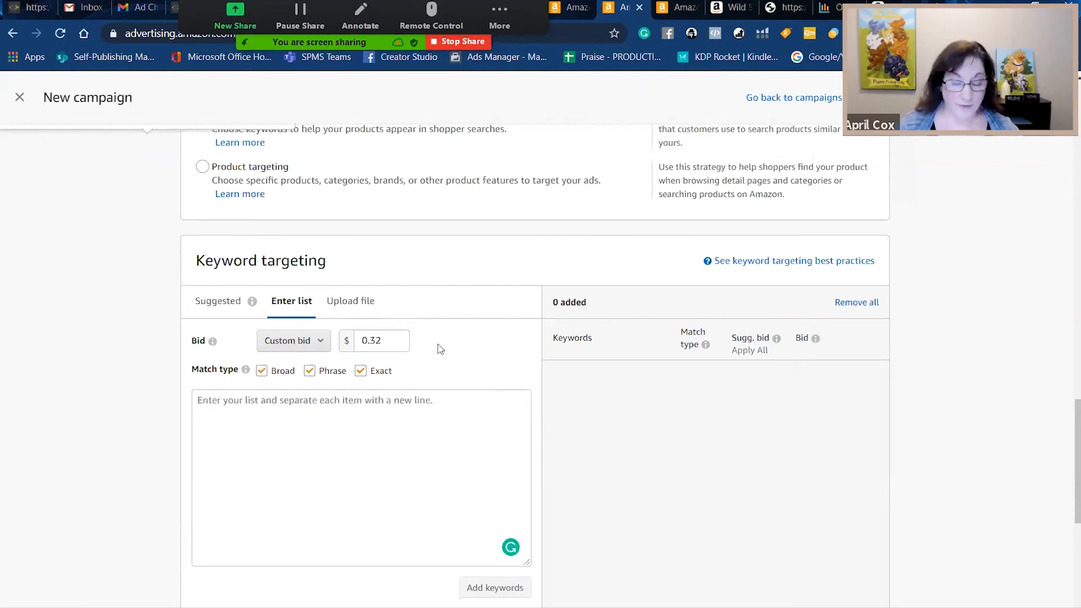
pyautogui.click(313, 342)
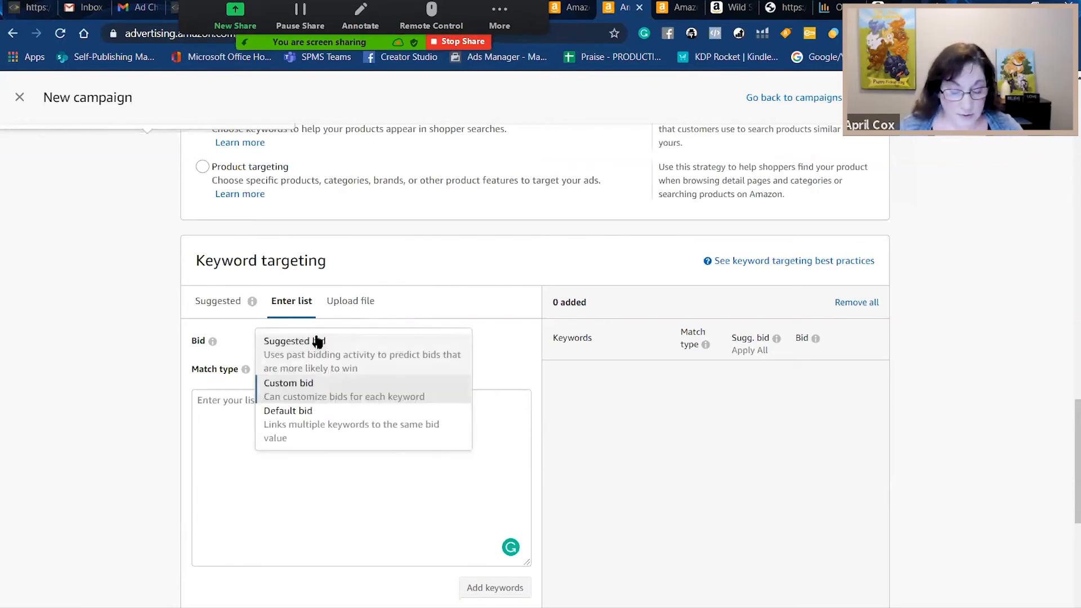
pyautogui.click(443, 290)
# - Restrict the keyword match type to Broad only, excluding Phrase and Exact
pyautogui.click(397, 424)
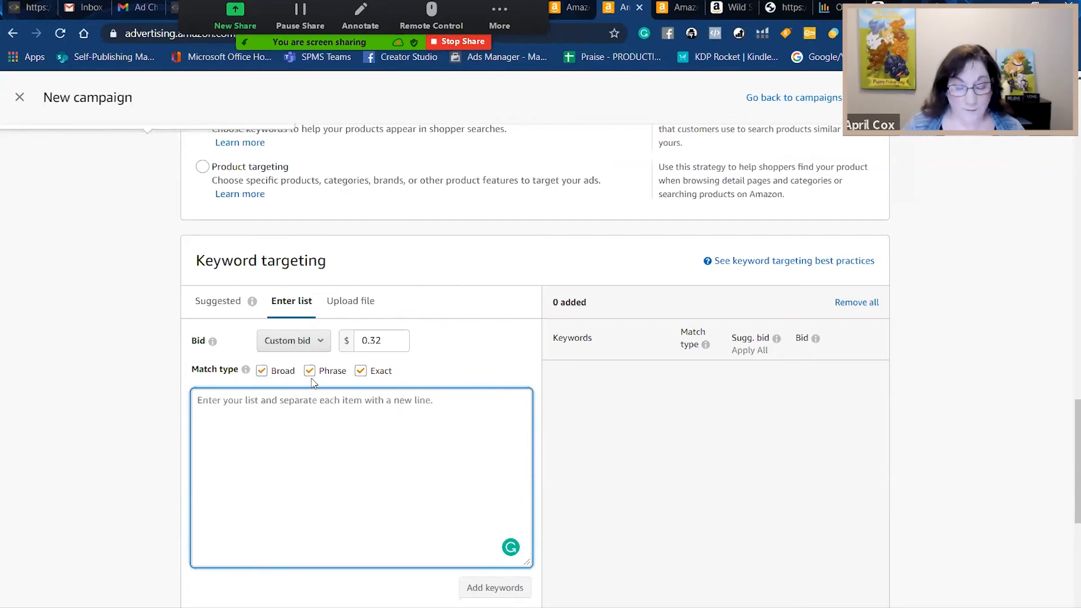
pyautogui.click(261, 371)
pyautogui.click(223, 399)
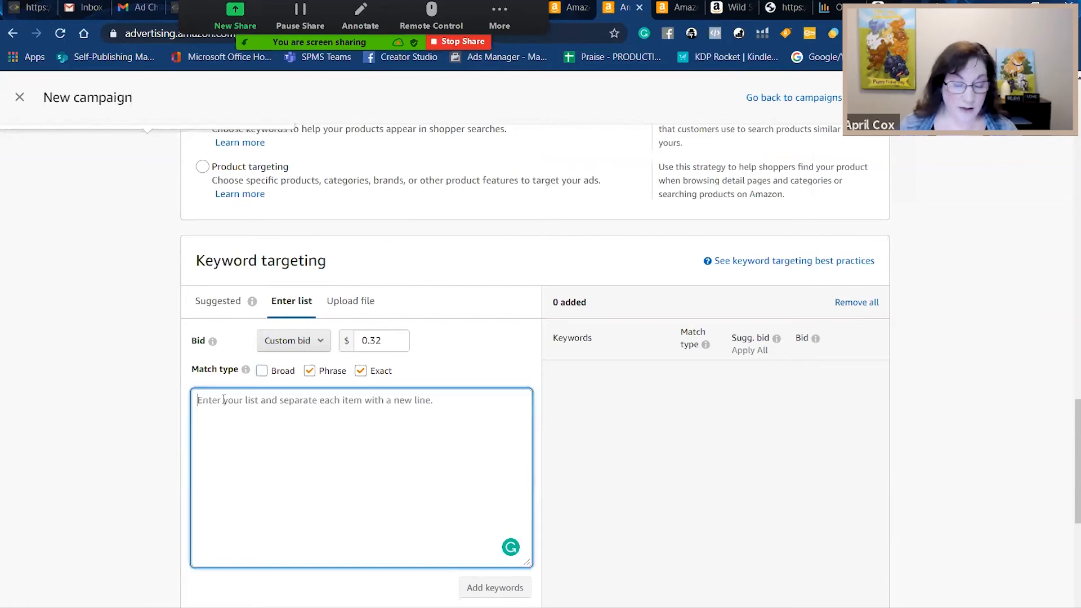
pyautogui.click(360, 370)
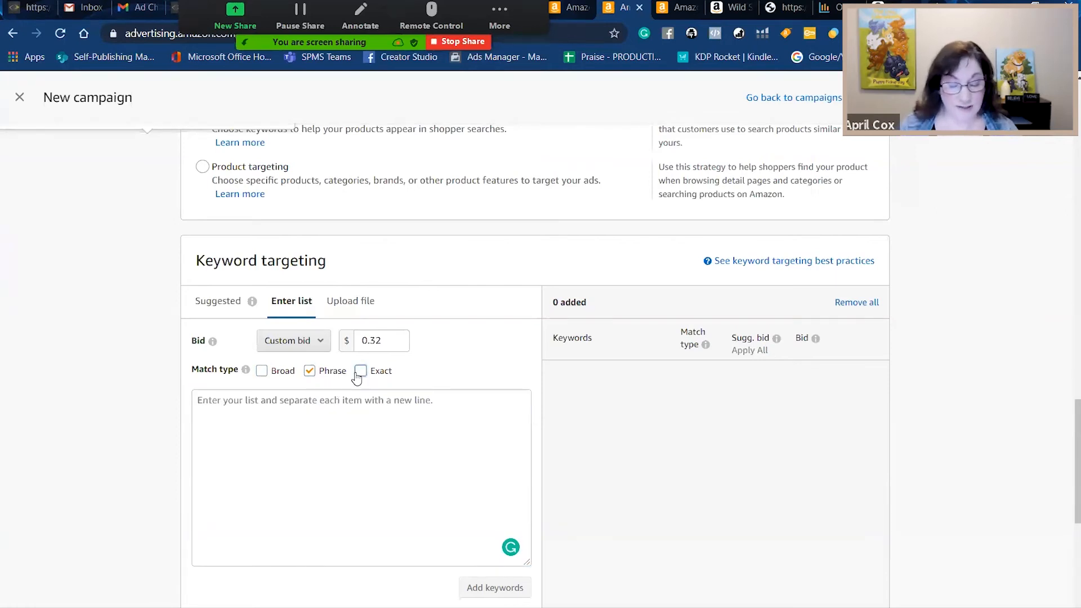
pyautogui.click(309, 372)
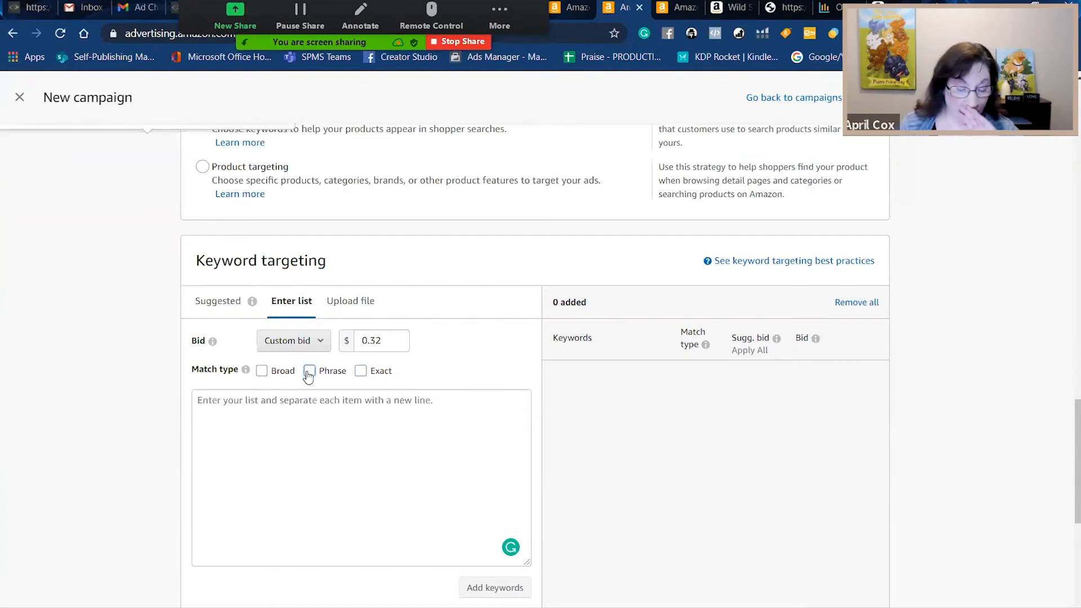
pyautogui.click(261, 371)
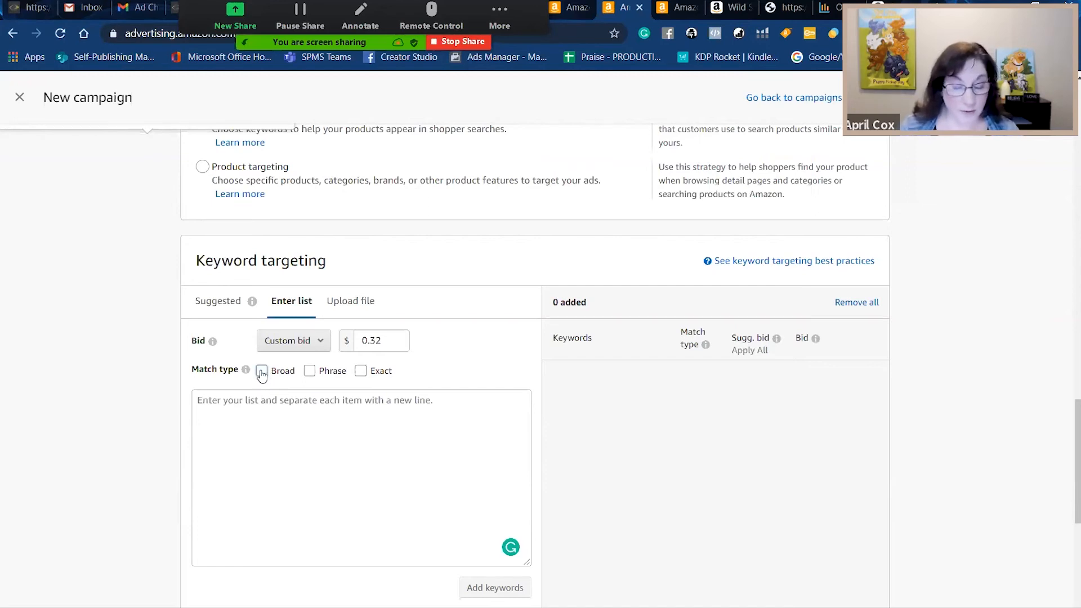
# - Enter three keywords, one per line: "picture books about fairies", "fairy book for children ages 4-8" and "kids book about fairies"
pyautogui.click(293, 400)
pyautogui.write('fair')
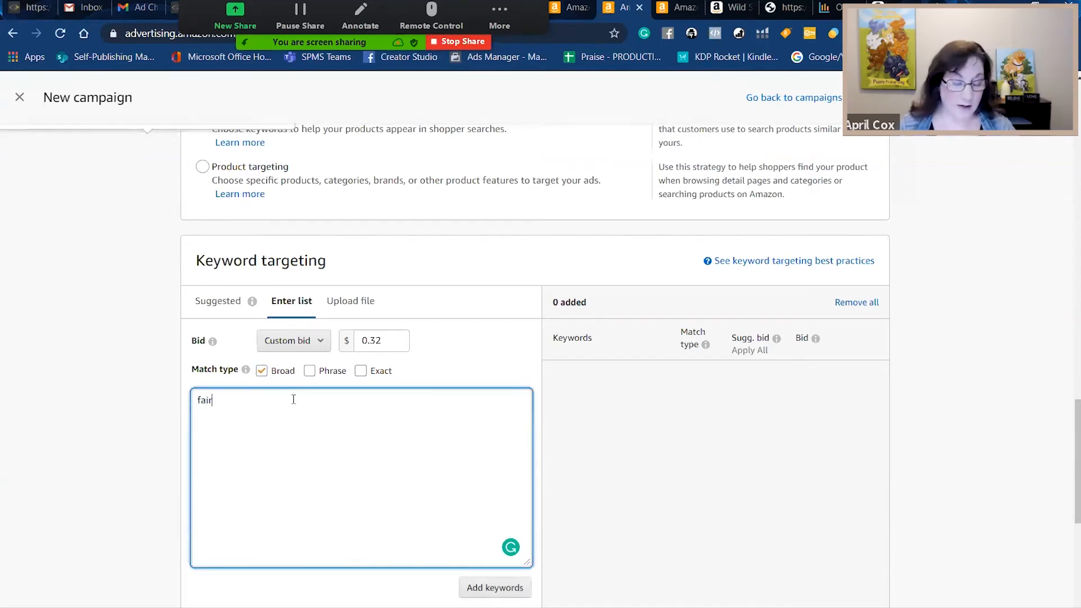
pyautogui.press('BackSpace')
pyautogui.write('picture bo')
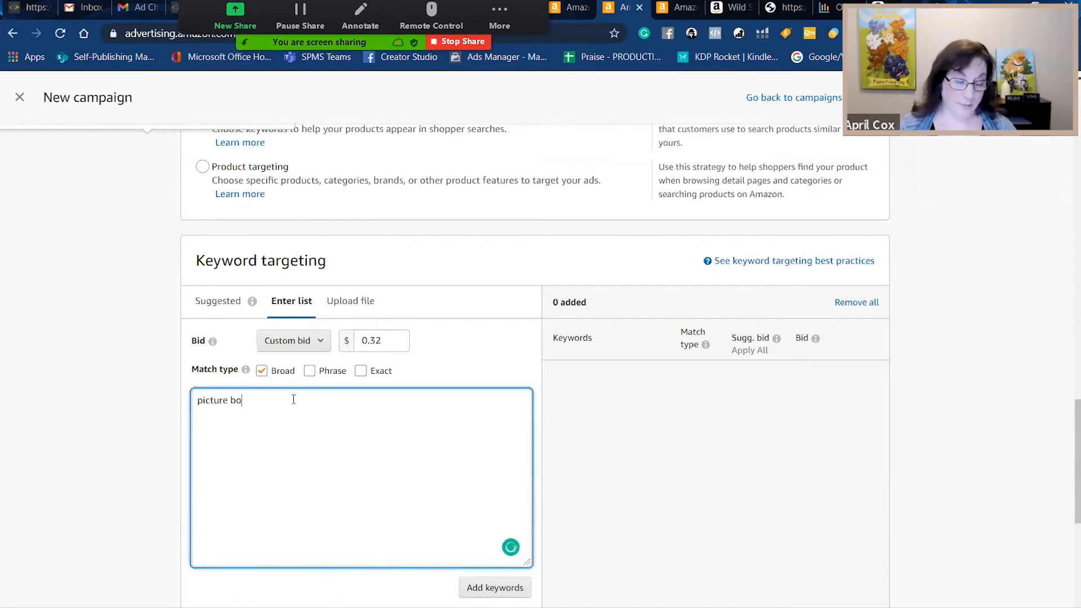
pyautogui.write('oks about fairies')
pyautogui.press('Return')
pyautogui.write('fairy bo')
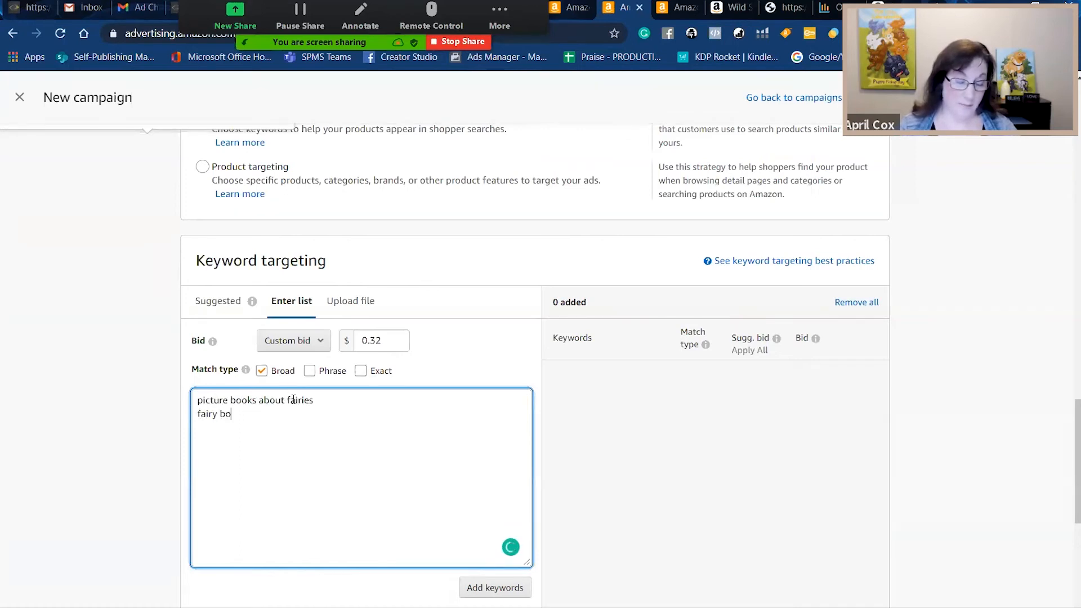
pyautogui.write('ok for children ')
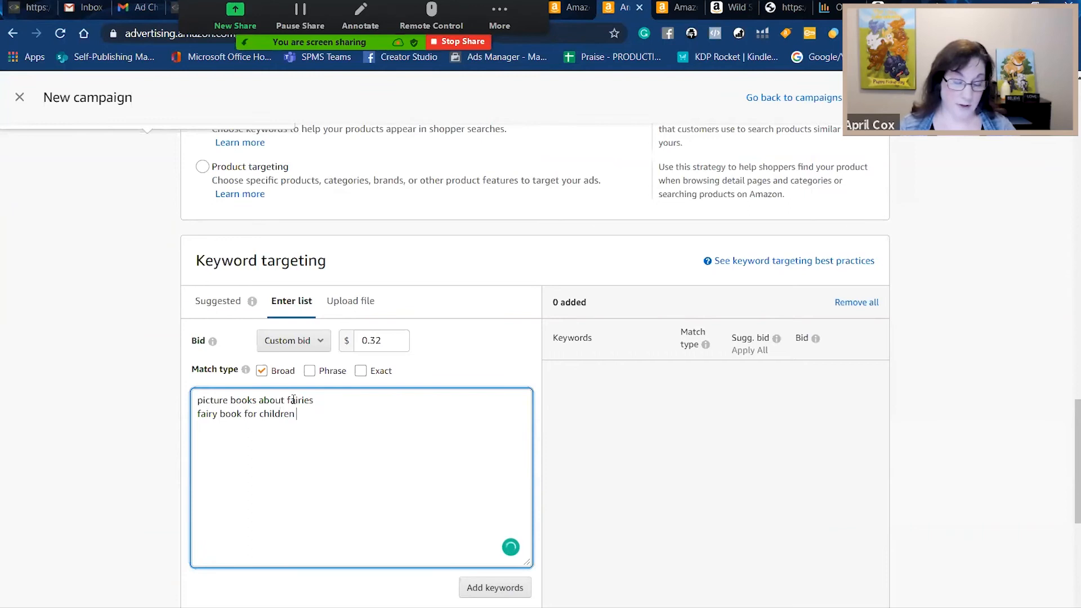
pyautogui.write('ages 4-8')
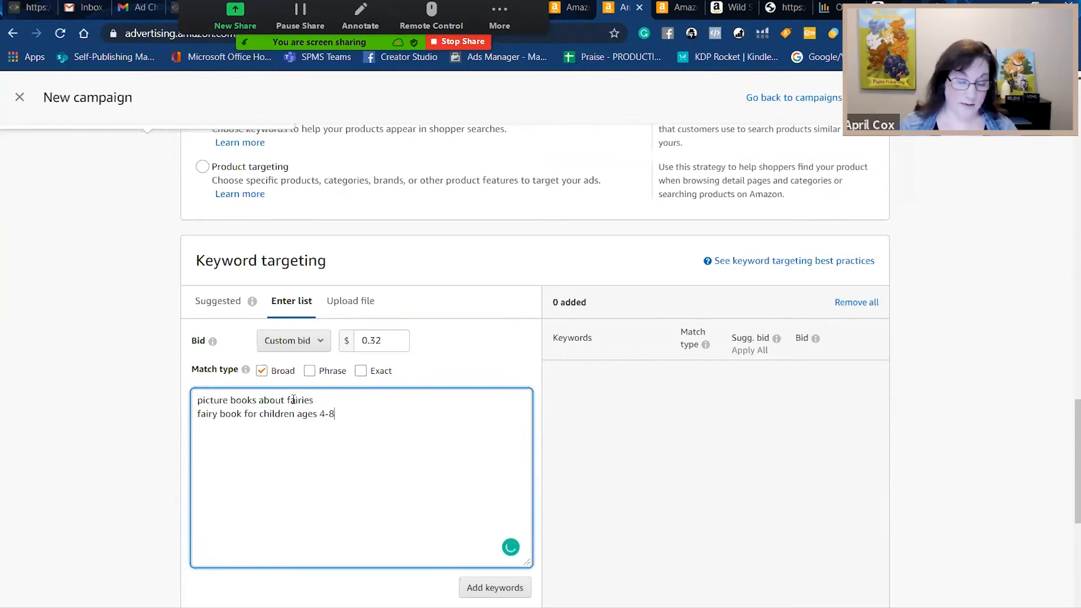
pyautogui.press('Return')
pyautogui.write('kids bo')
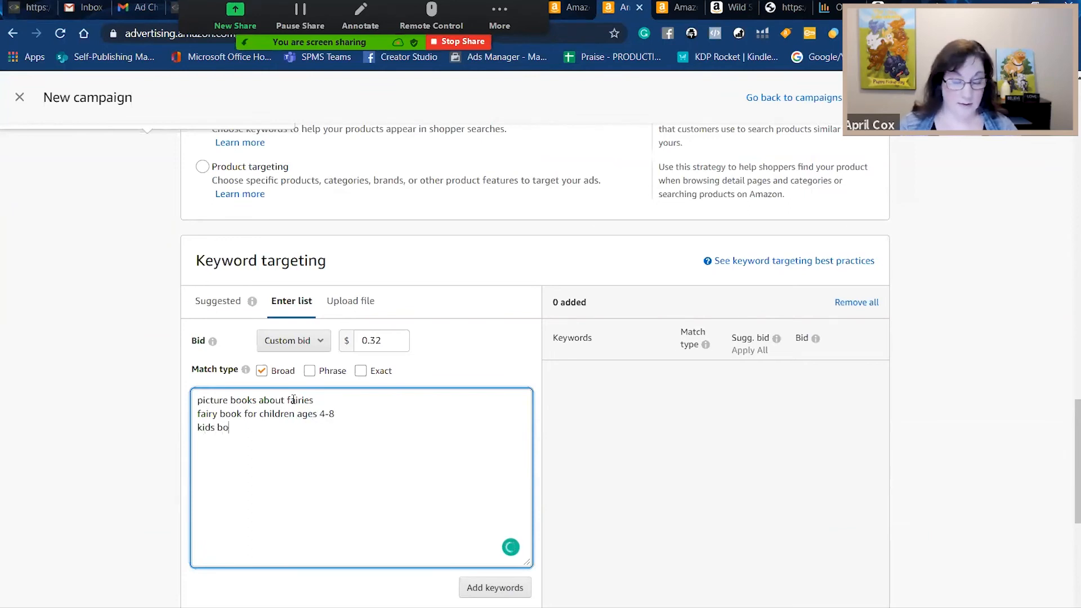
pyautogui.write('ok about fairies')
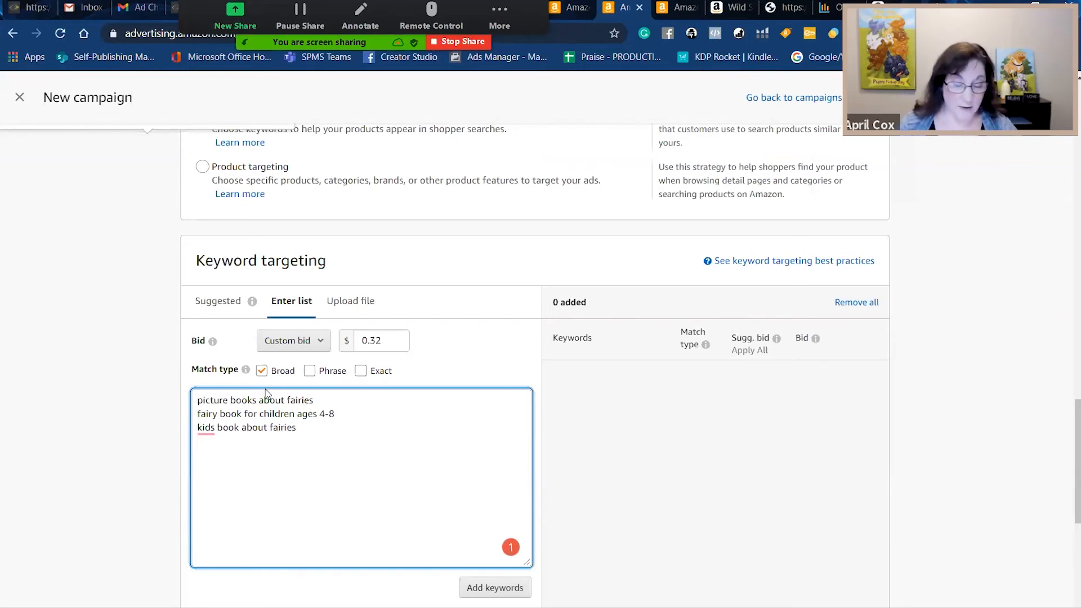
# - Highlight words within the "picture books about fairies" keyword and add "Christmas gifts for girls ages 4-8" to the end of the list
pyautogui.moveTo(256, 400); pyautogui.dragTo(191, 404)
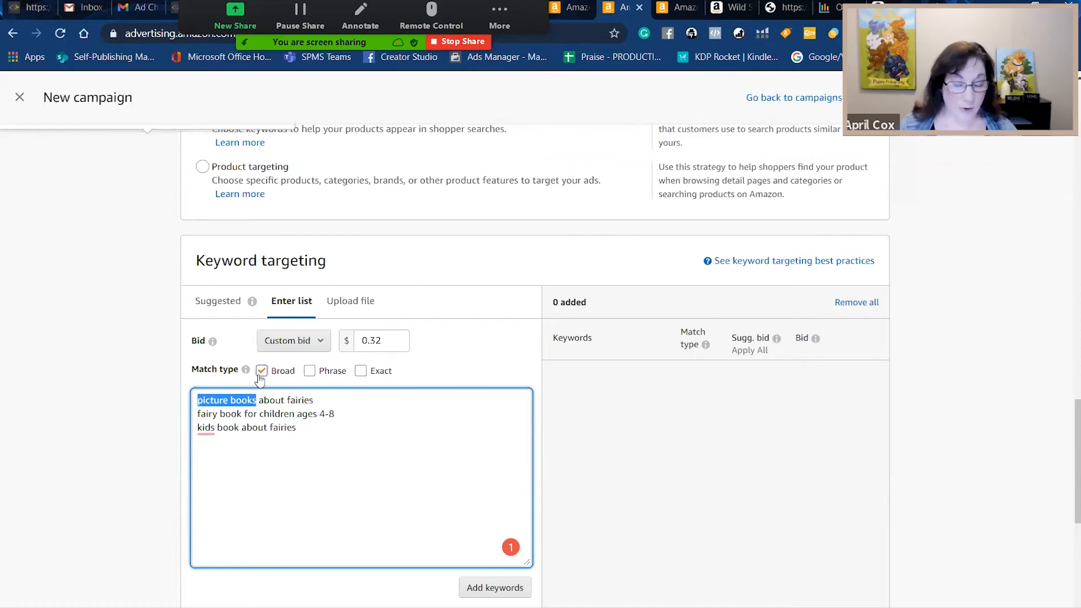
pyautogui.tripleClick(272, 399)
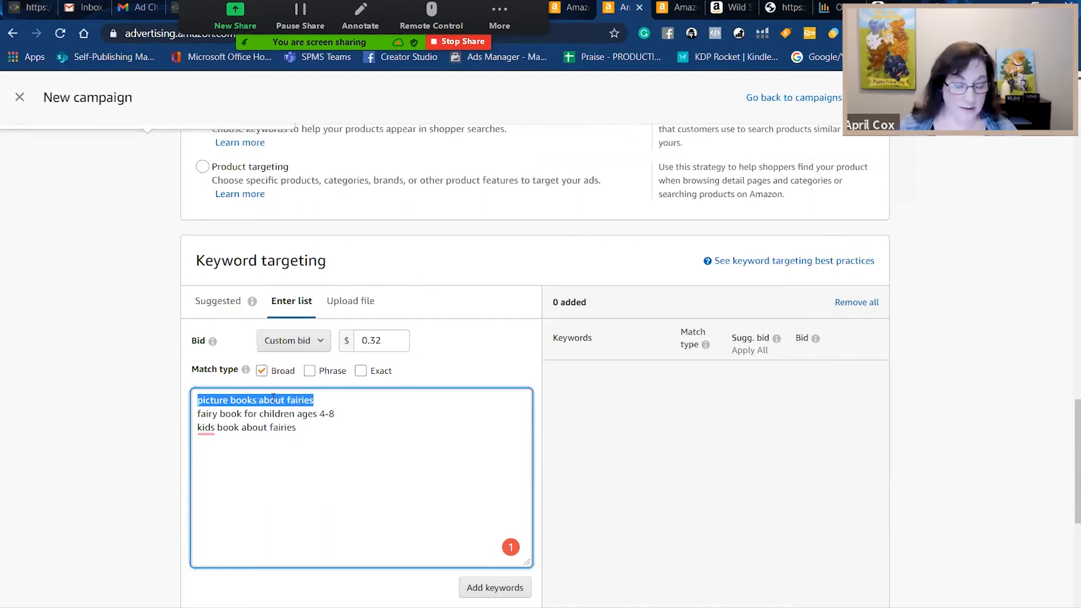
pyautogui.doubleClick(212, 400)
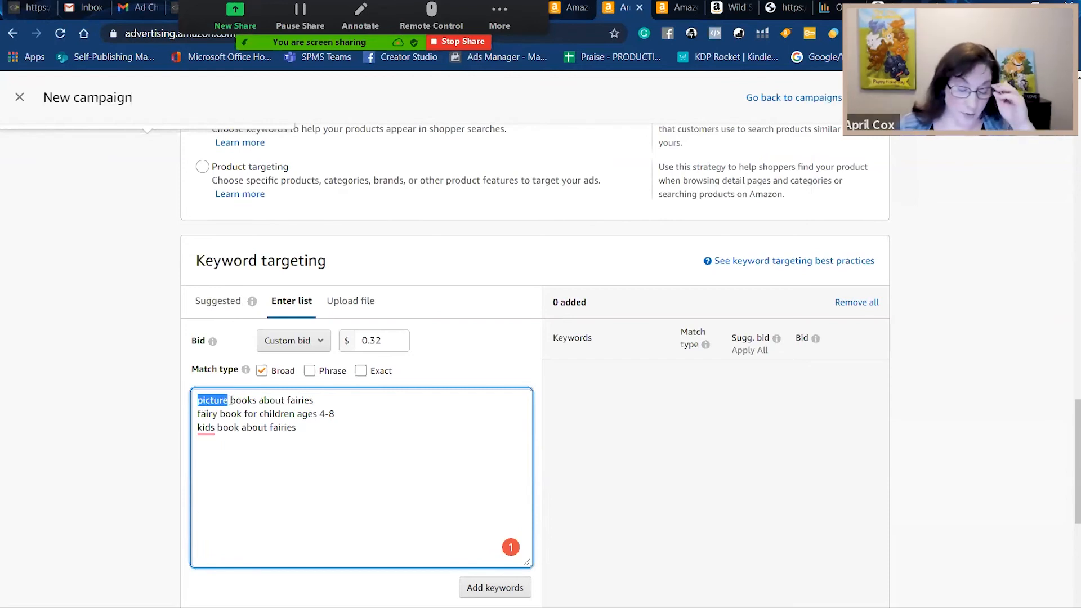
pyautogui.click(230, 400)
pyautogui.moveTo(231, 400); pyautogui.dragTo(187, 405)
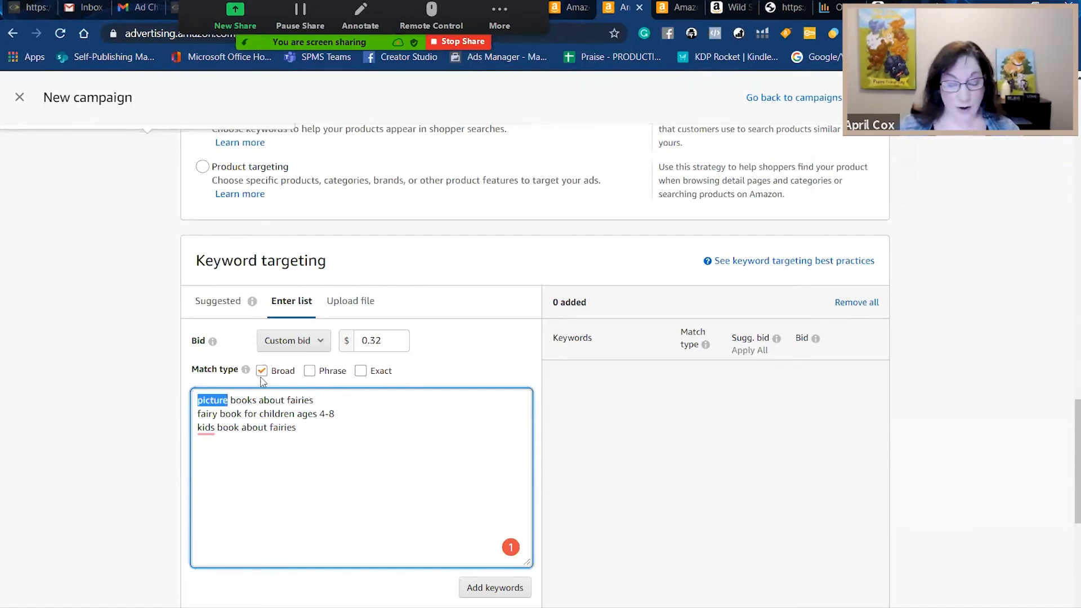
pyautogui.moveTo(257, 400); pyautogui.dragTo(233, 398)
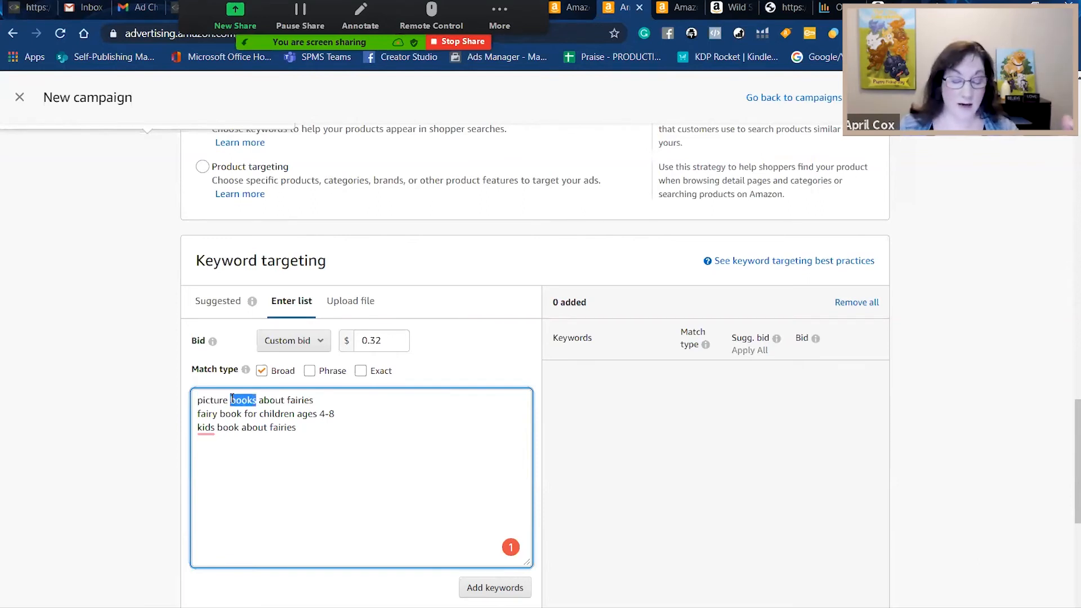
pyautogui.moveTo(257, 401); pyautogui.dragTo(232, 400)
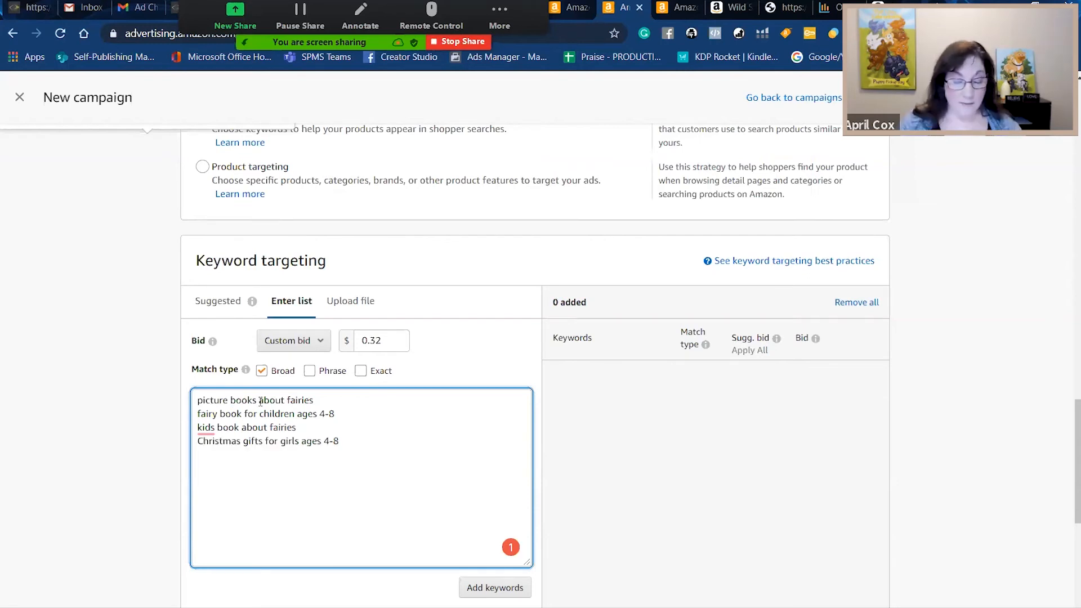
pyautogui.moveTo(260, 400); pyautogui.dragTo(197, 401)
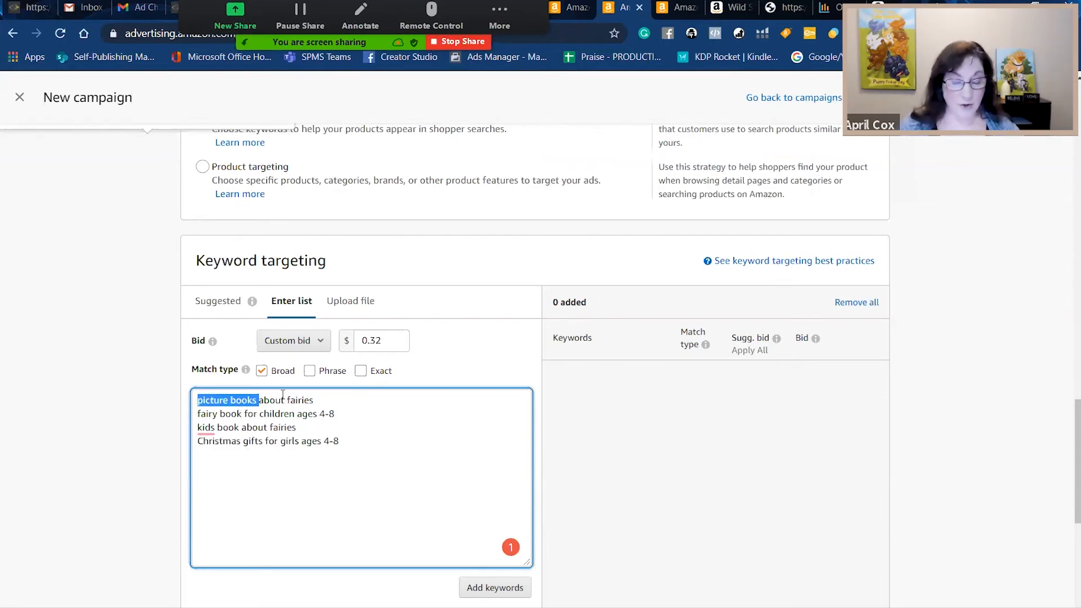
# - Enable Phrase match alongside Broad and highlight the first keyword, followed by the whole keyword list
pyautogui.click(310, 371)
pyautogui.moveTo(242, 400); pyautogui.dragTo(183, 393)
pyautogui.hotkey('ctrl', 'z')
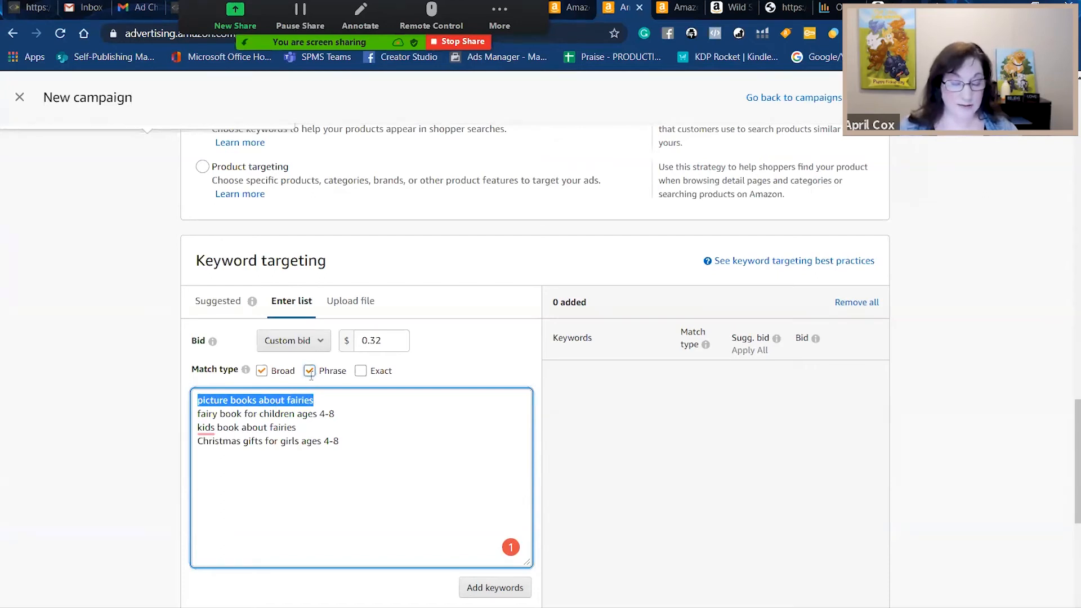
pyautogui.click(254, 400)
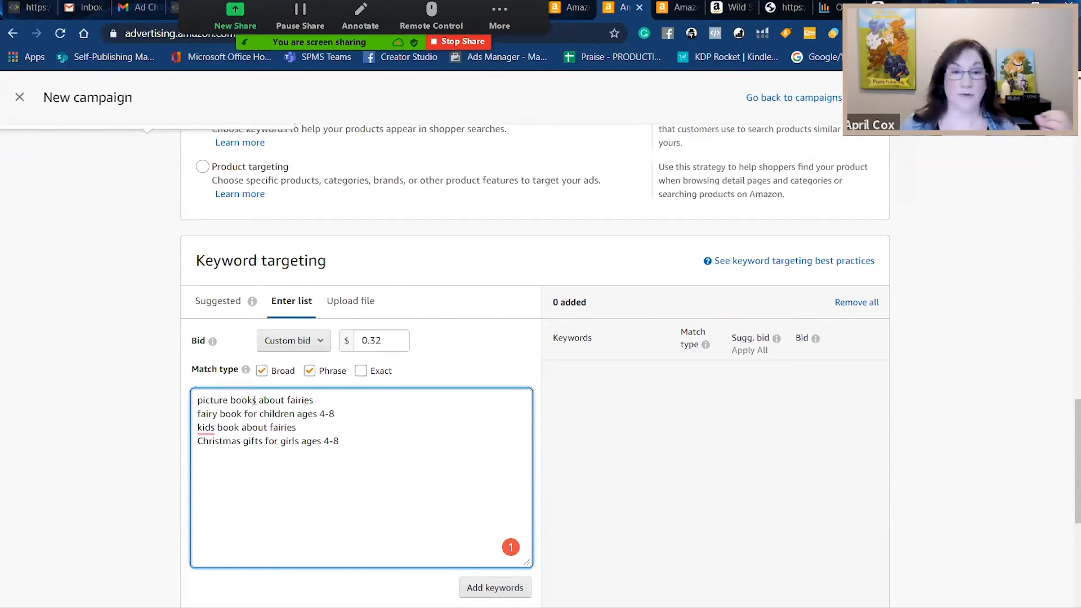
pyautogui.click(349, 434)
pyautogui.moveTo(348, 437); pyautogui.dragTo(188, 408)
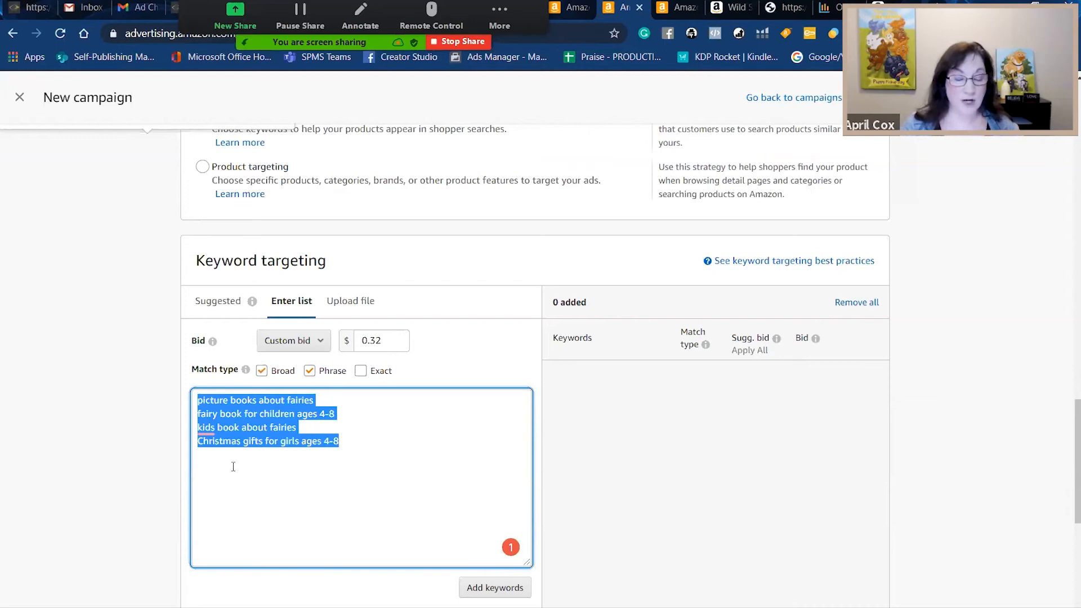
# - Enable Exact match and disable Broad match for the entered keywords
pyautogui.click(360, 370)
pyautogui.click(246, 369)
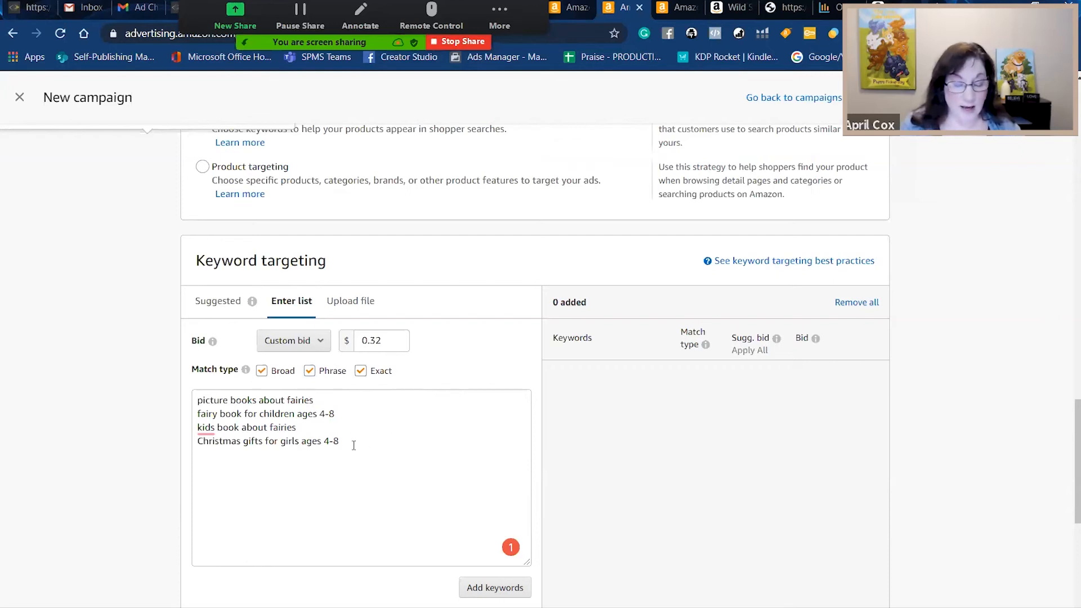
pyautogui.click(261, 370)
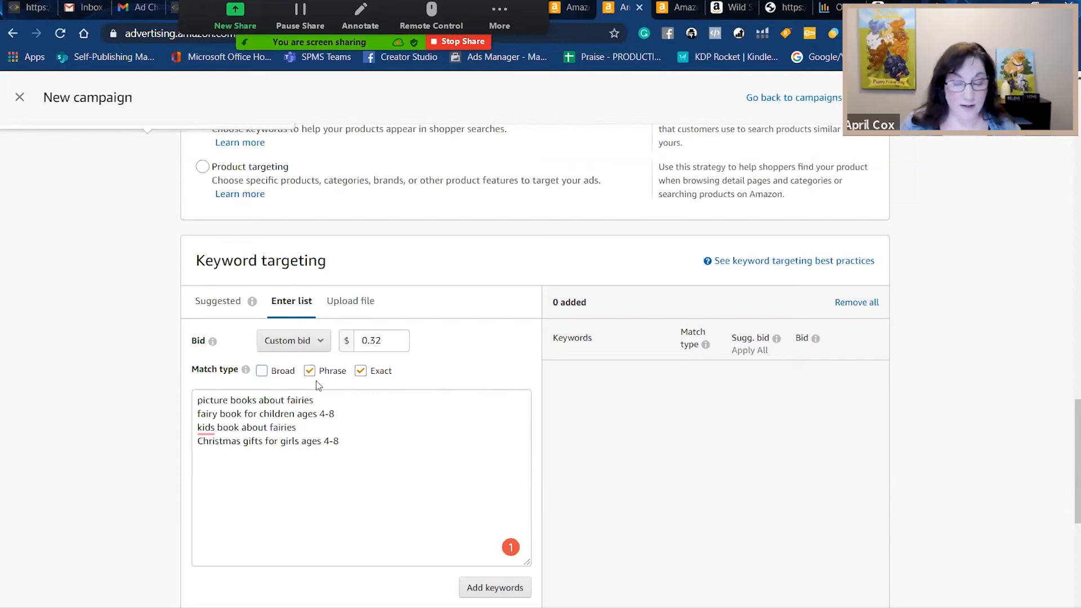
# - Add the four entered keywords to the campaign as Phrase and Exact match targets with a $0.32 custom bid
pyautogui.click(342, 433)
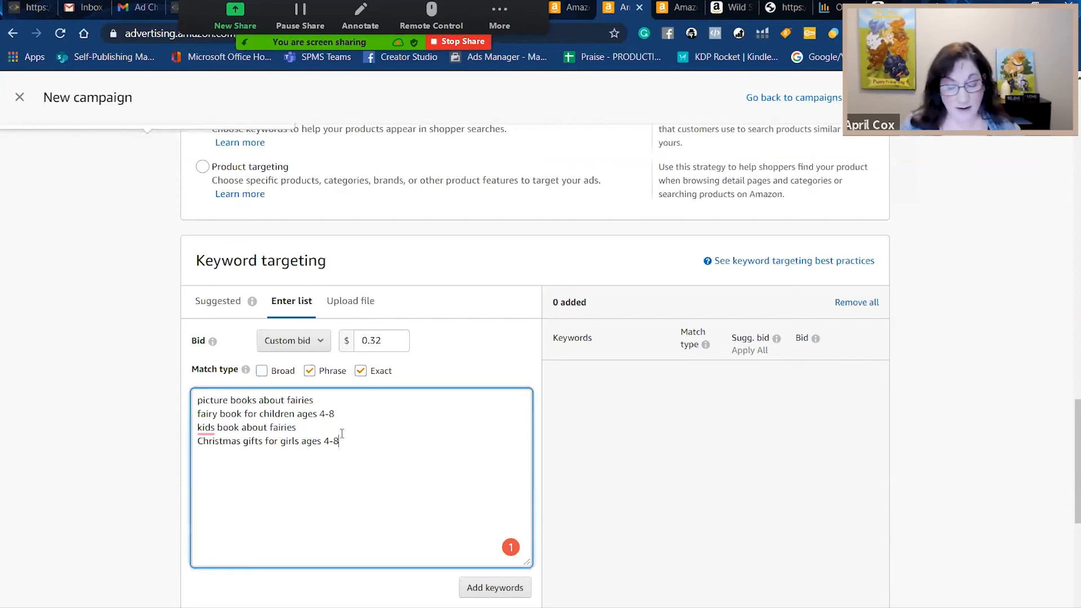
pyautogui.moveTo(342, 434); pyautogui.dragTo(189, 392)
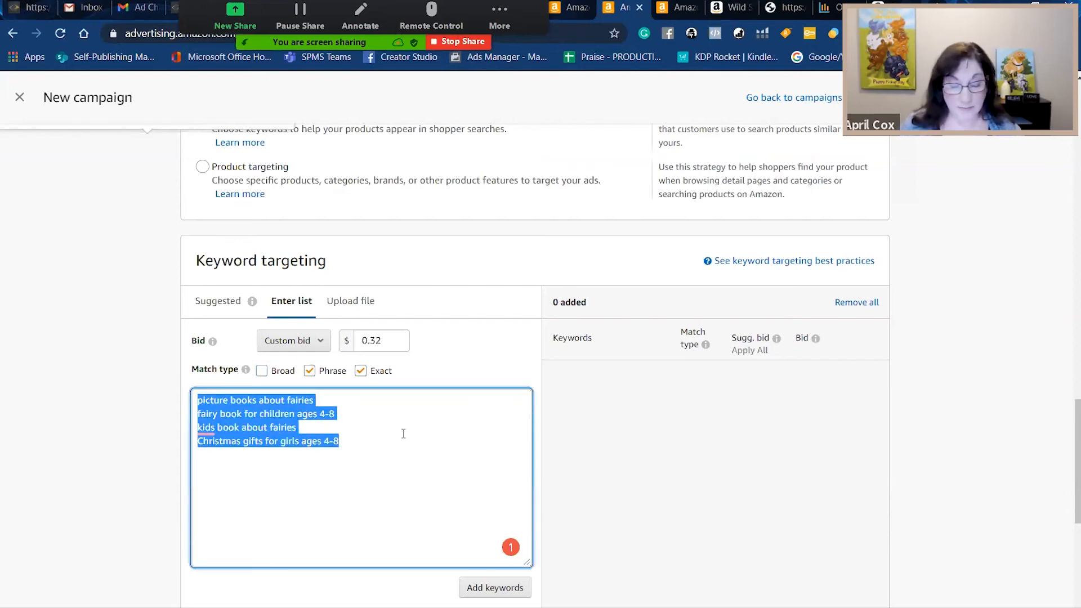
pyautogui.click(494, 587)
pyautogui.moveTo(1077, 414); pyautogui.dragTo(1067, 503)
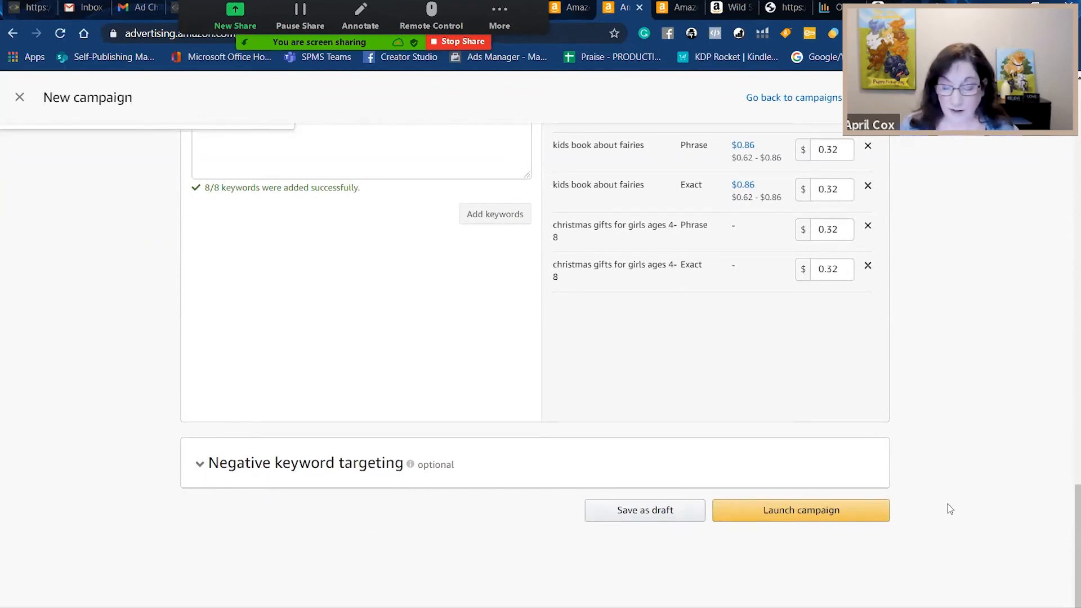
# - Switch the campaign from keyword targeting to Product targeting and set the default bid to $0.32
pyautogui.moveTo(1070, 523); pyautogui.dragTo(1069, 357)
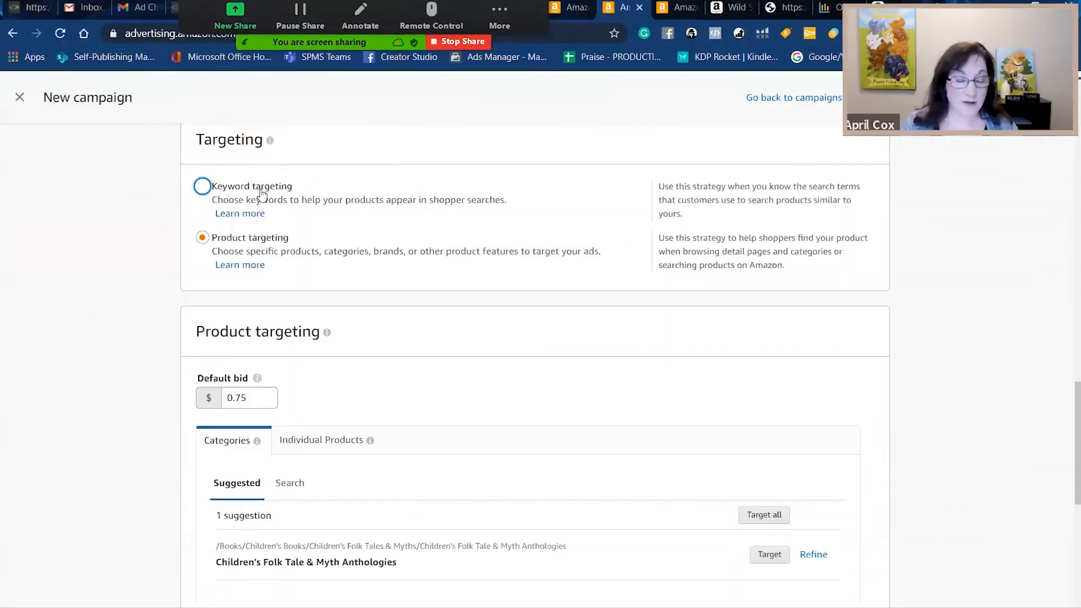
pyautogui.click(202, 185)
pyautogui.click(203, 237)
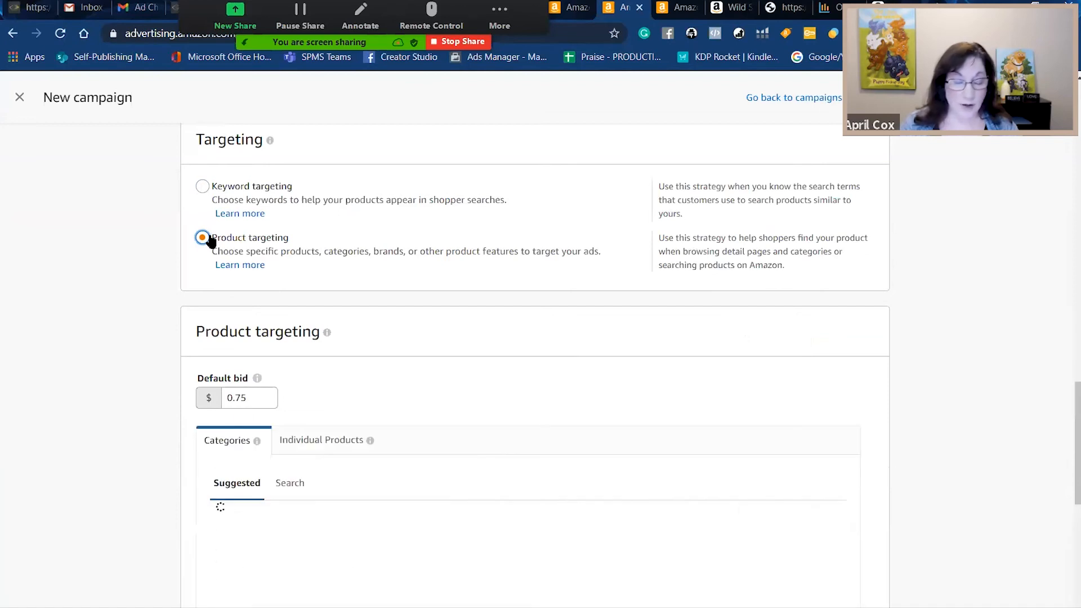
pyautogui.click(258, 396)
pyautogui.press('BackSpace')
pyautogui.write('32')
pyautogui.click(513, 369)
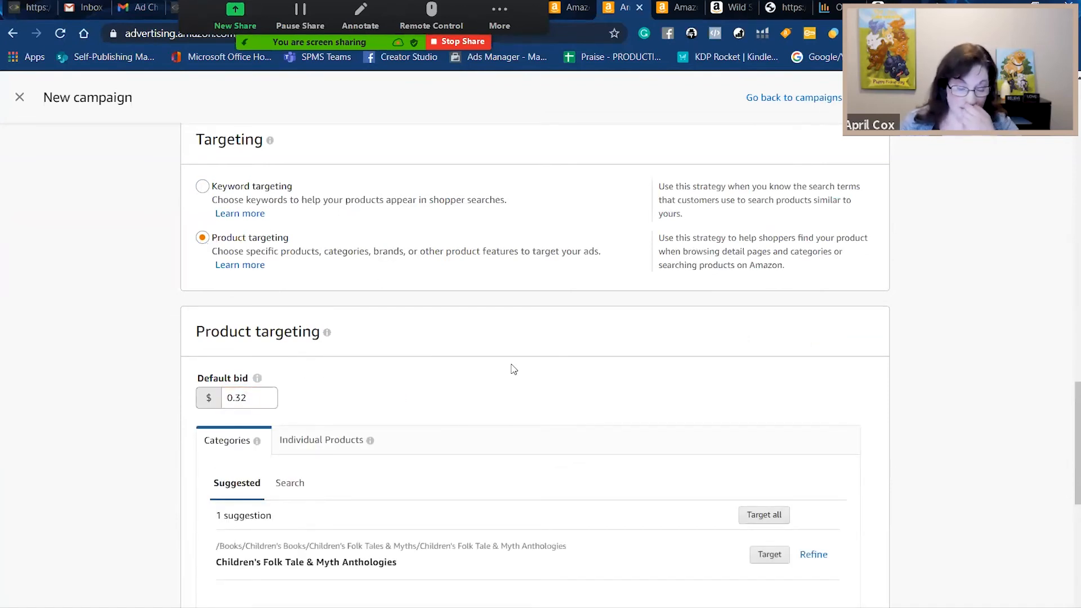
# - Search the individual products available for targeting for "fairy book"
pyautogui.moveTo(1067, 415); pyautogui.dragTo(1068, 453)
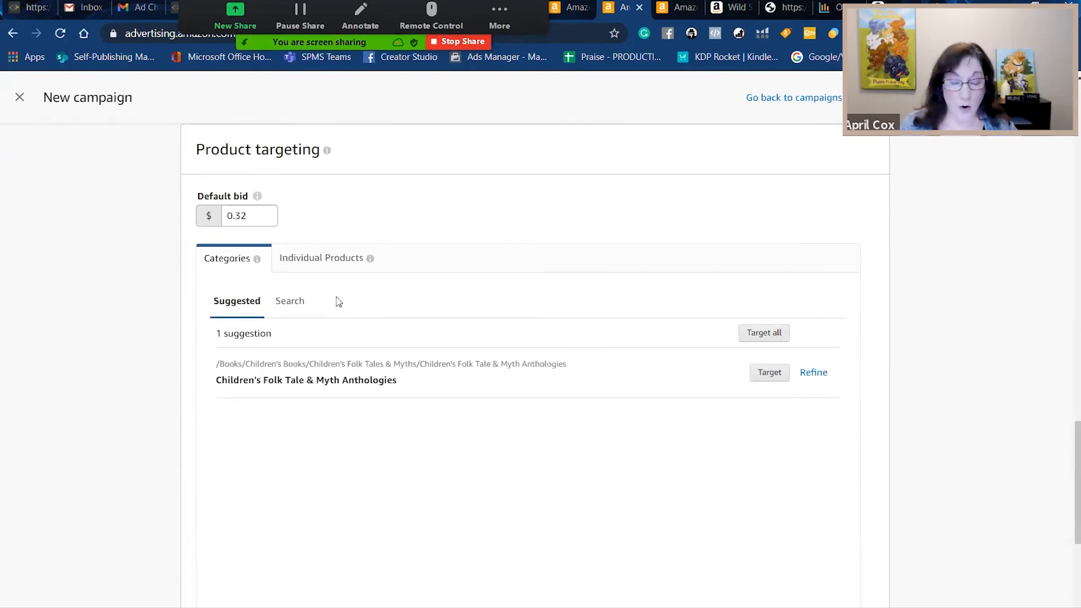
pyautogui.click(304, 268)
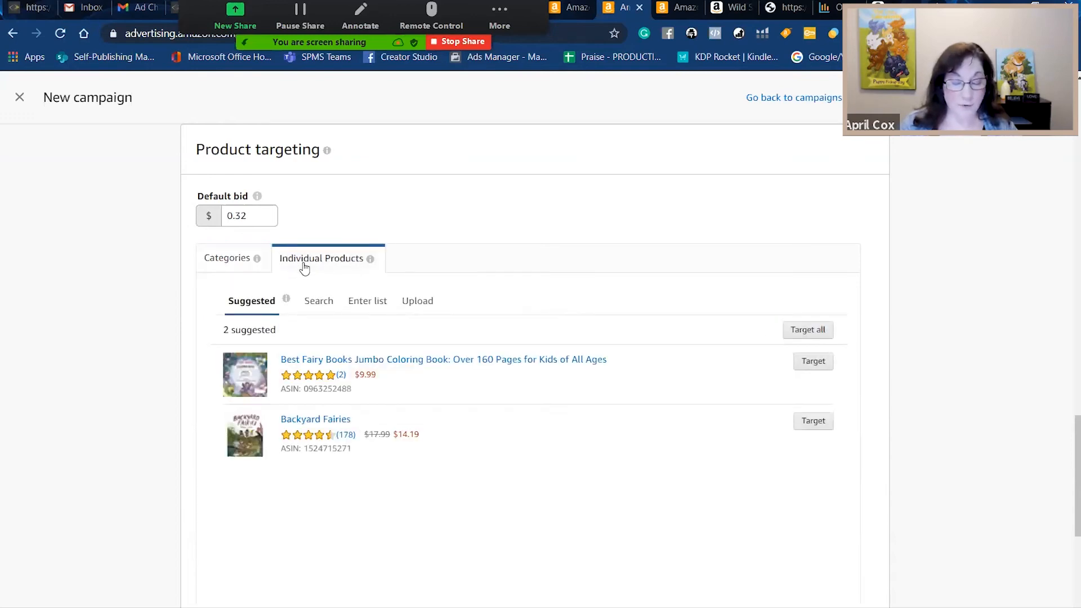
pyautogui.click(318, 300)
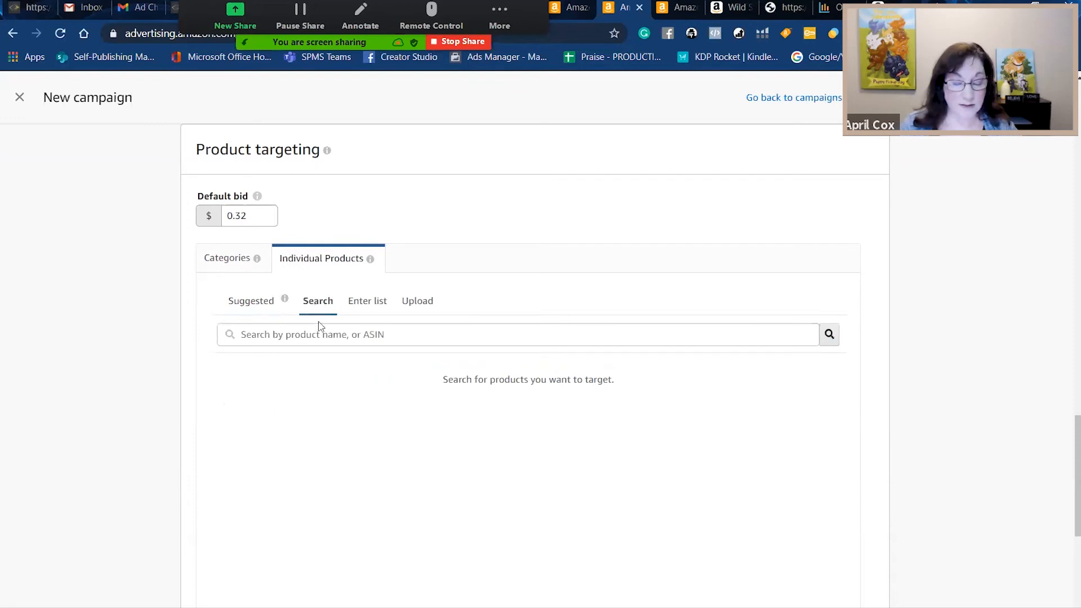
pyautogui.click(319, 333)
pyautogui.write('fairy bo')
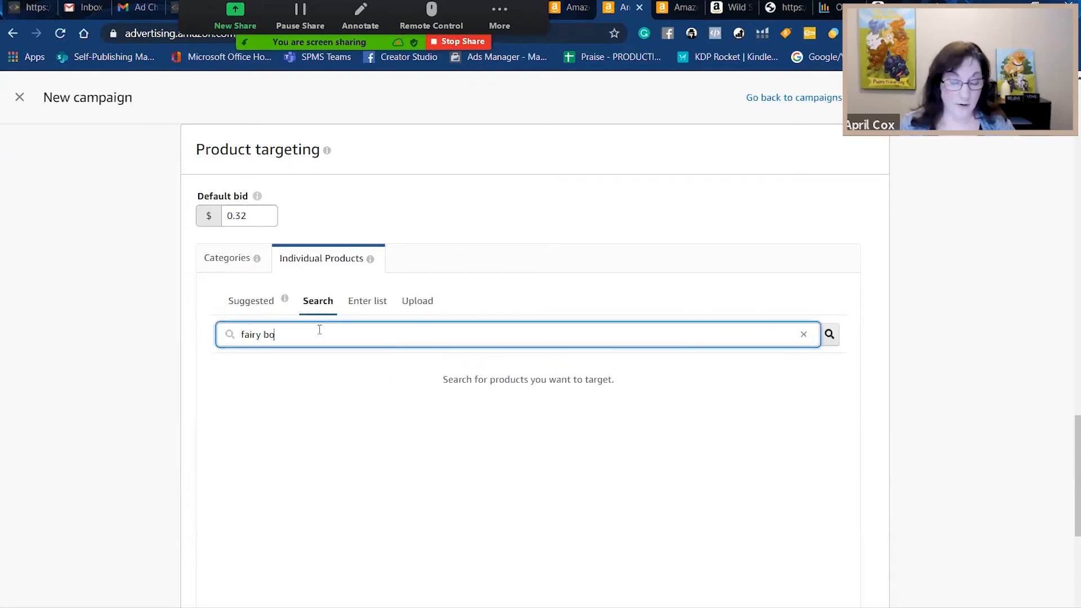
pyautogui.write('ok')
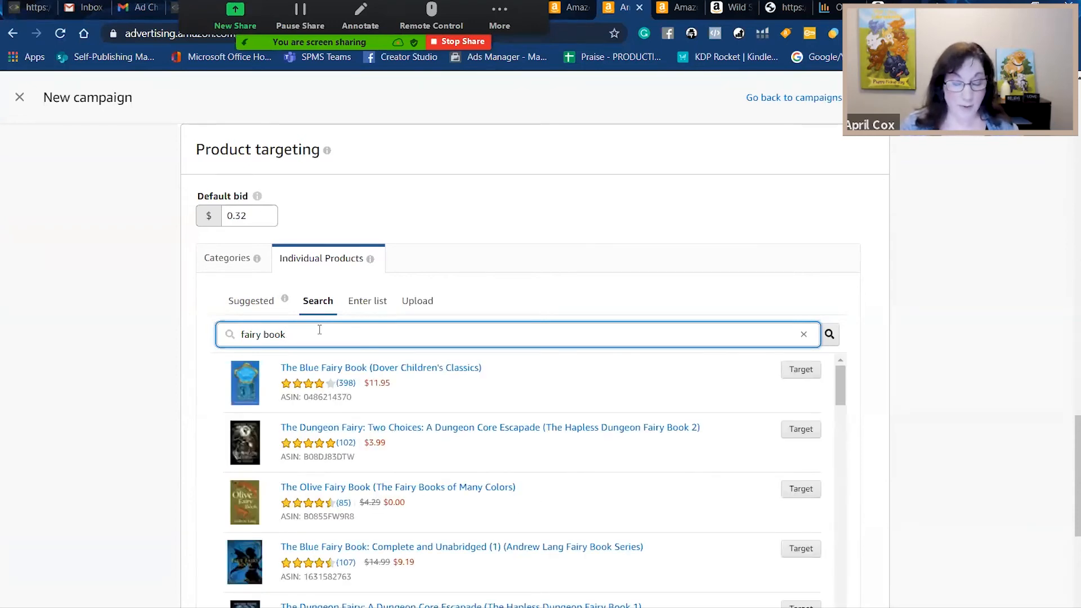
pyautogui.moveTo(1068, 446); pyautogui.dragTo(1070, 462)
pyautogui.moveTo(1066, 458); pyautogui.dragTo(1066, 457)
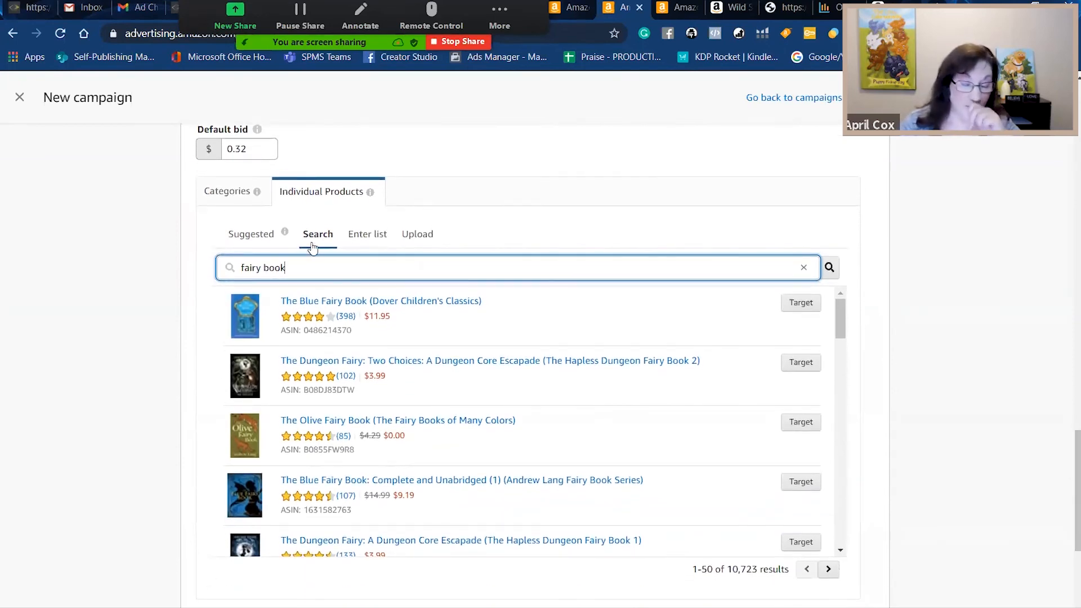
# - Clear the previous product search and search individual products for "fancy nancy treasury"
pyautogui.click(367, 235)
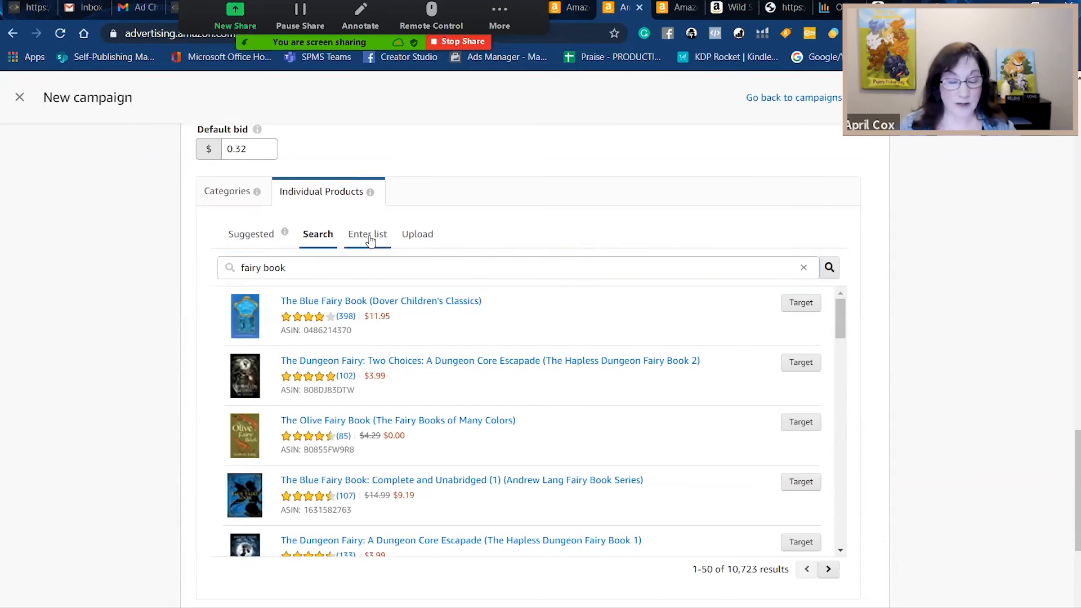
pyautogui.click(316, 242)
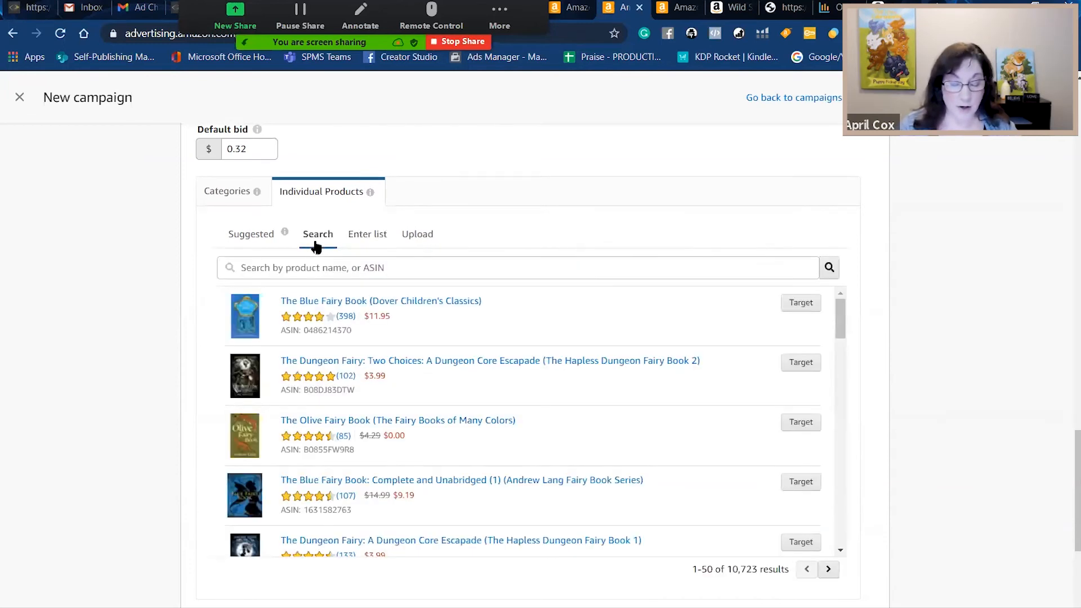
pyautogui.click(411, 272)
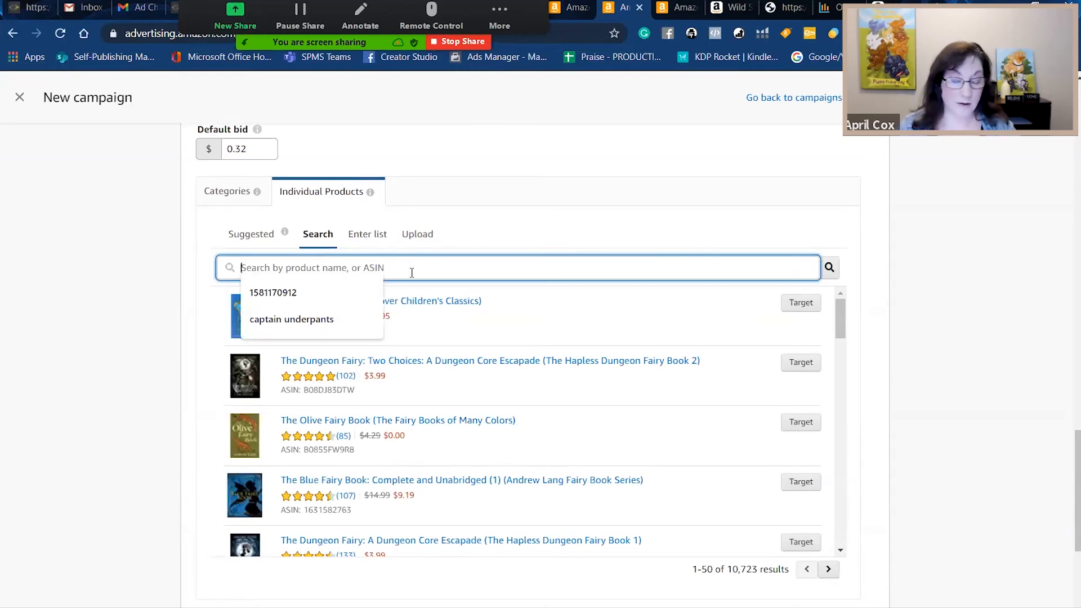
pyautogui.write('fancy nancy treasury')
pyautogui.press('Return')
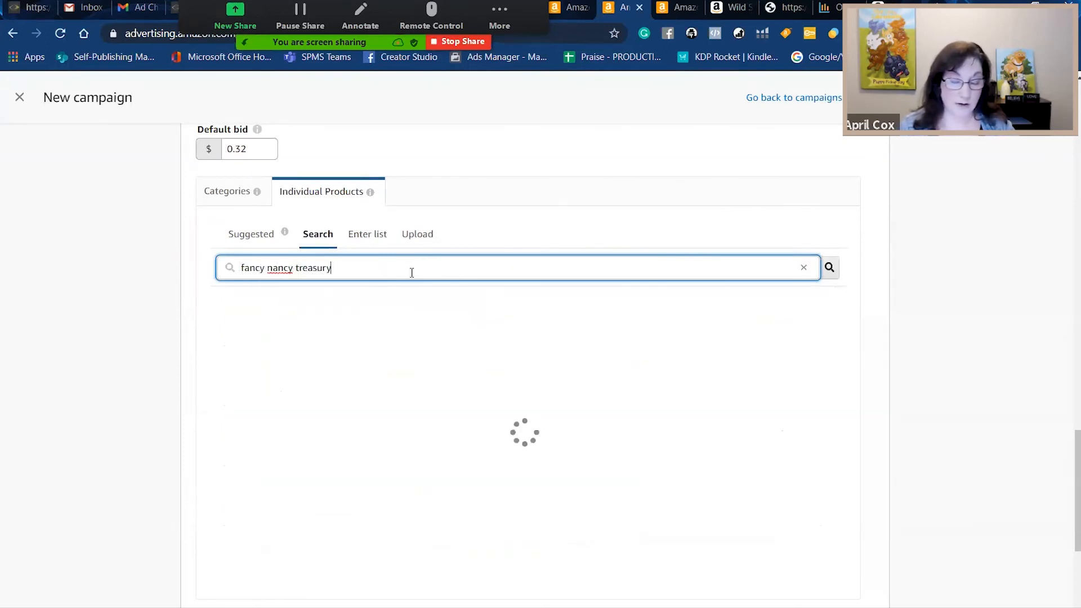
# - Search individual products for "treasury" and target Mother Goose Treasury and Treasury of Greek Mythology
pyautogui.moveTo(411, 272); pyautogui.dragTo(215, 267)
pyautogui.write('treasury')
pyautogui.press('Return')
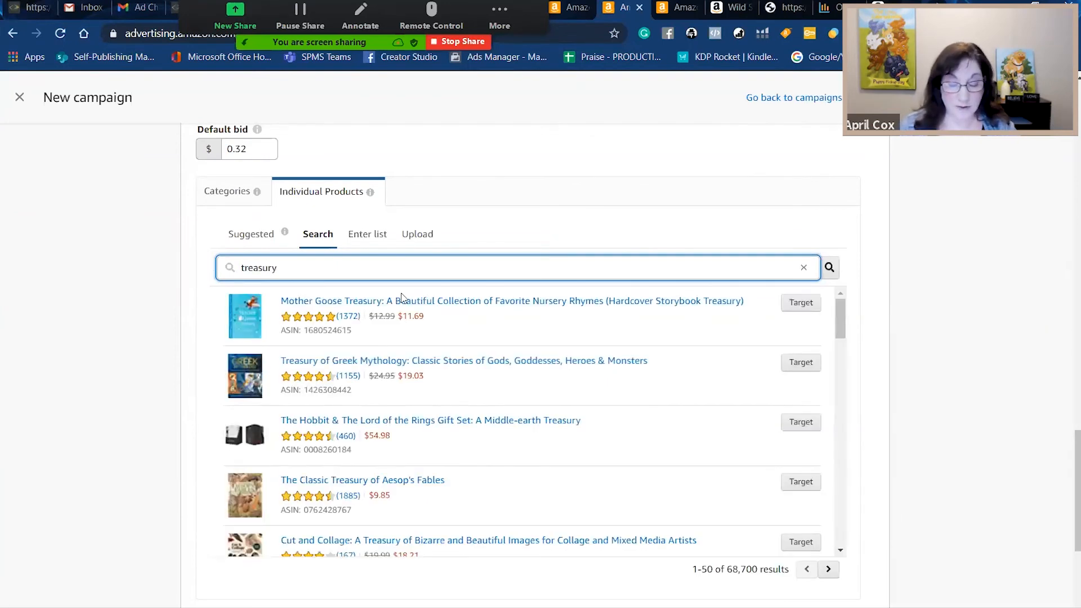
pyautogui.click(800, 302)
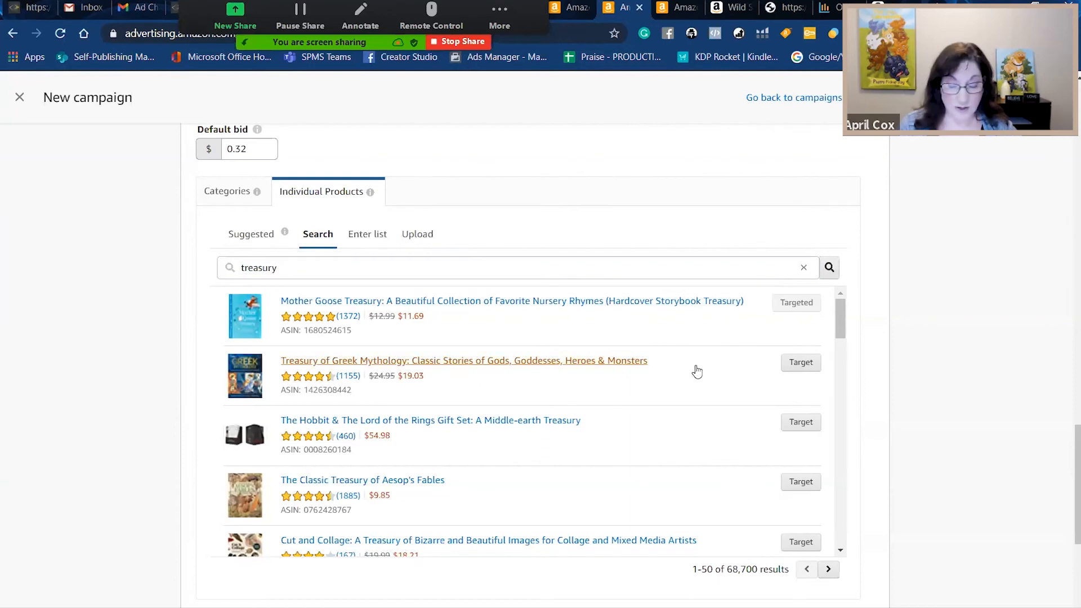
pyautogui.click(789, 365)
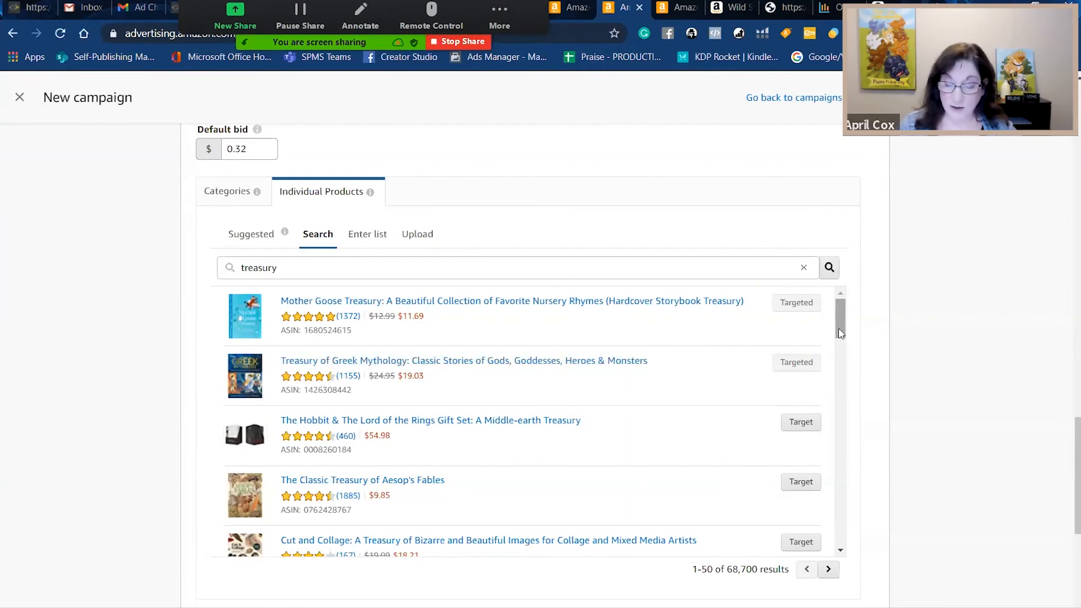
# - Also target The Classic Treasury of Aesop's Fables and Fairy Tales: A Beautiful Collection of Favorite Fairy Tales
pyautogui.scroll(-3, 839, 318)
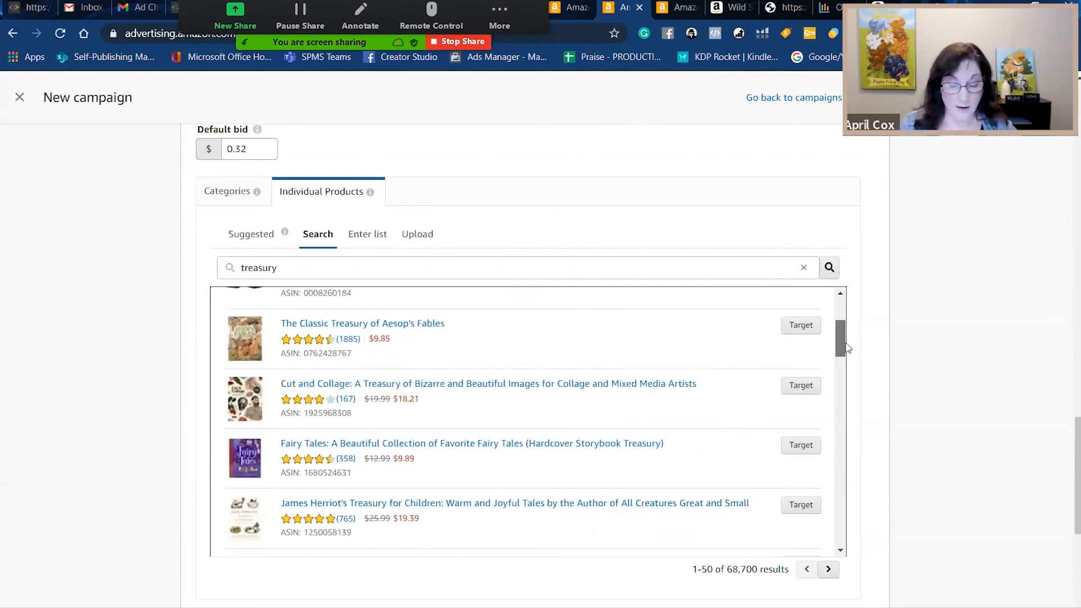
pyautogui.click(804, 330)
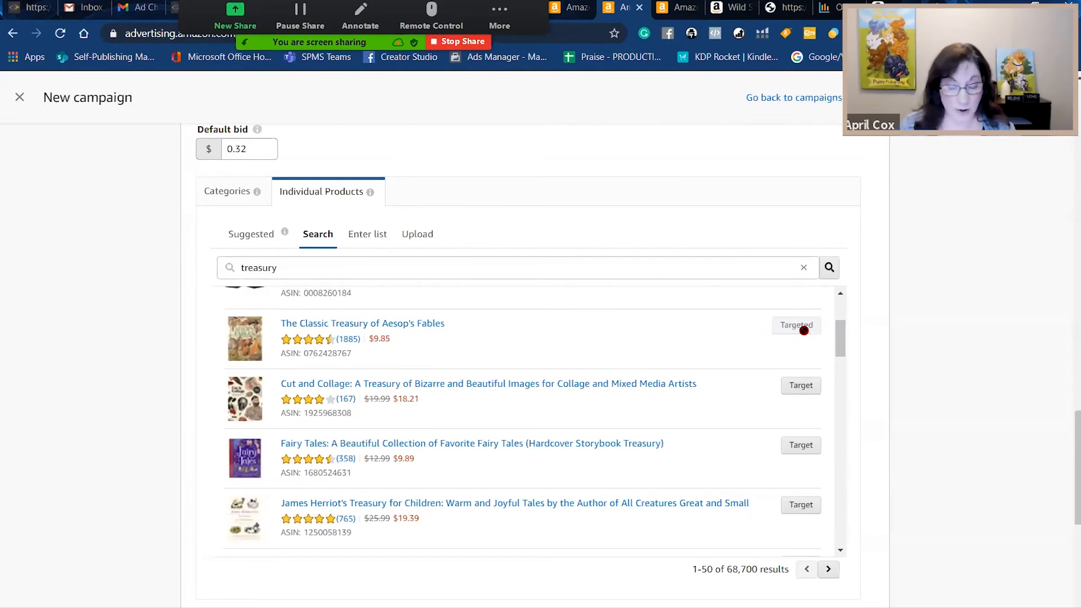
pyautogui.moveTo(837, 341); pyautogui.dragTo(841, 355)
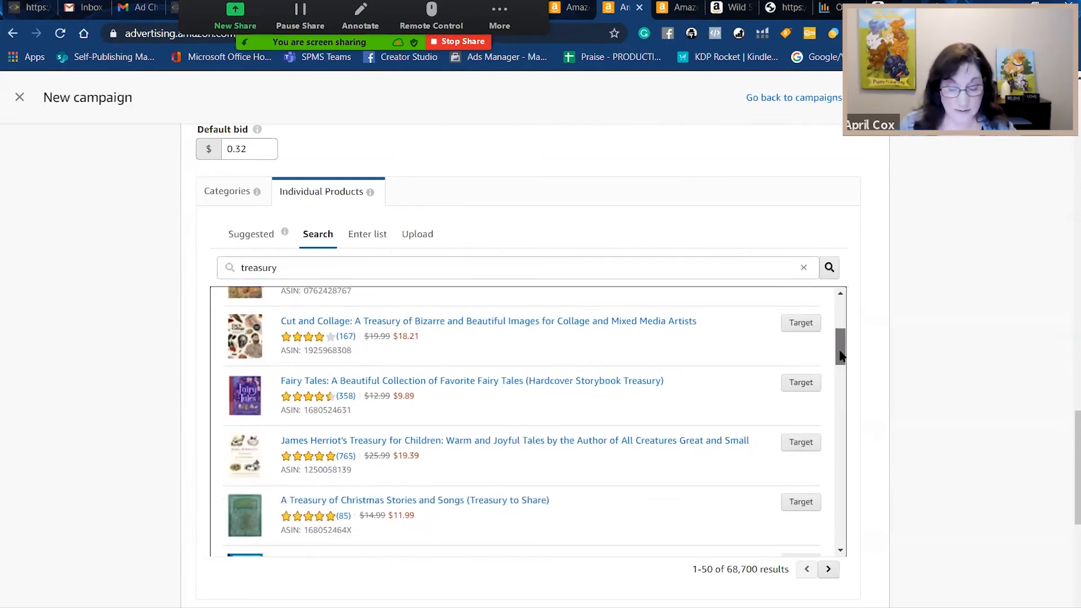
pyautogui.click(804, 375)
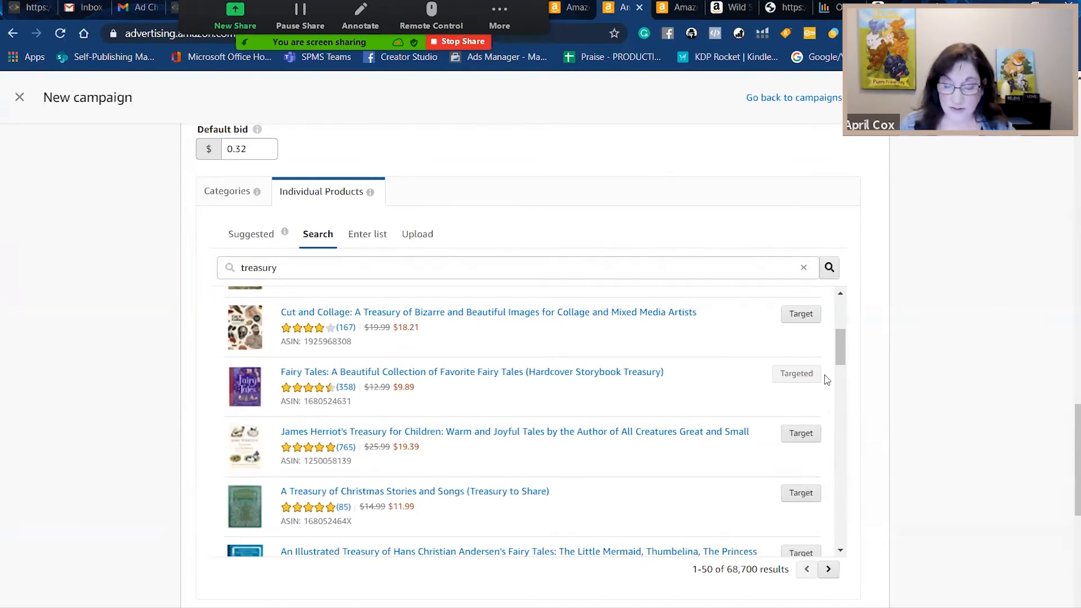
pyautogui.click(839, 354)
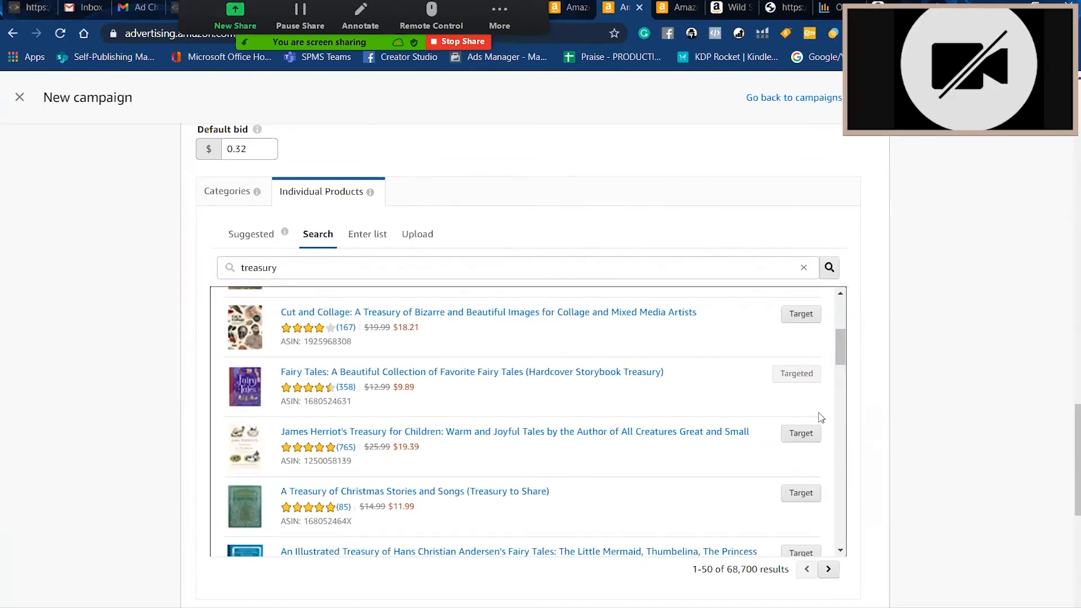
# - Review the suggested individual products and the suggested categories for product targeting
pyautogui.click(260, 239)
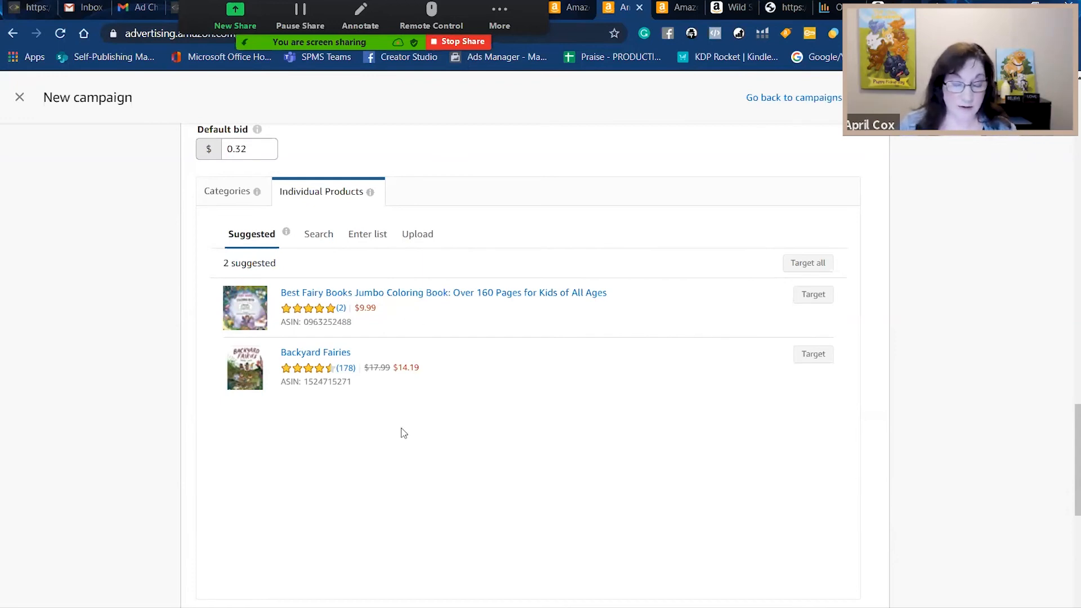
pyautogui.click(228, 198)
pyautogui.moveTo(1069, 451); pyautogui.dragTo(1068, 429)
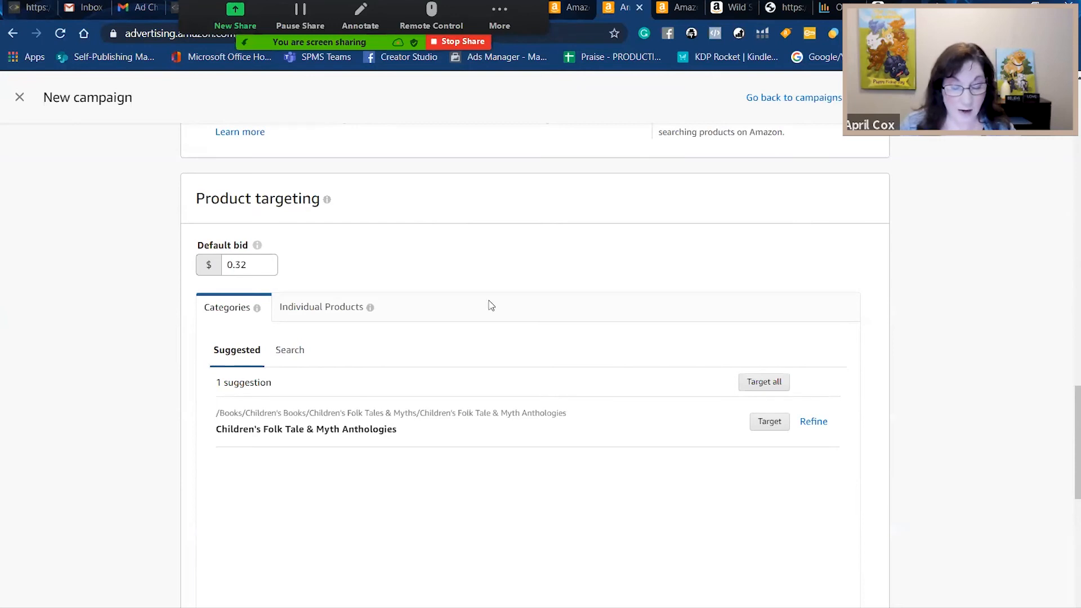
pyautogui.moveTo(1068, 425); pyautogui.dragTo(1071, 444)
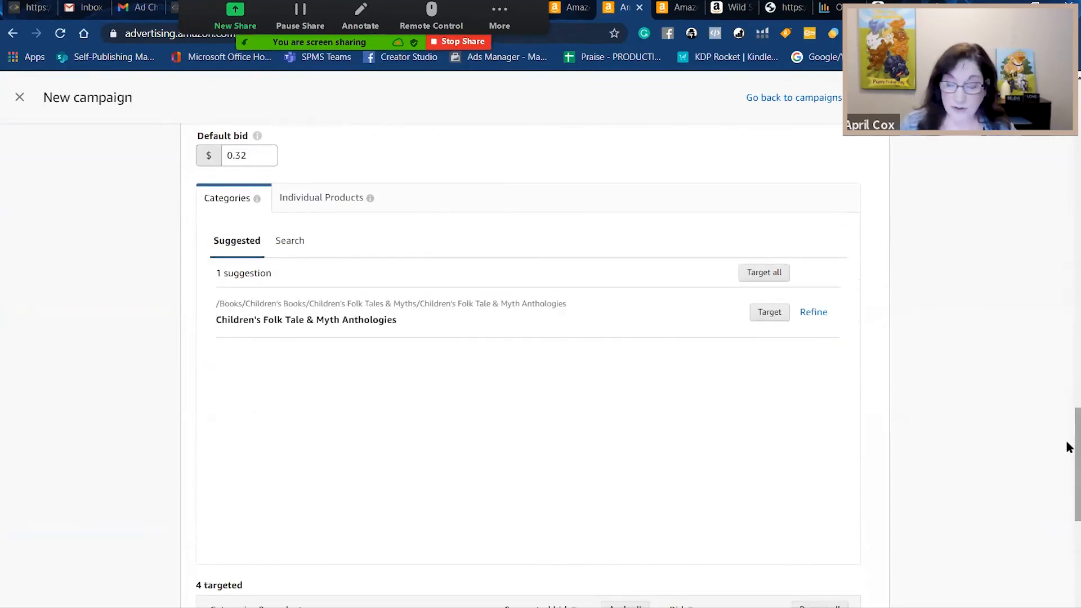
# - Browse the searchable category tree into Children's Books, expanding Children's Reference & Nonfiction and its Children's Reading & Writing Education Books subcategory
pyautogui.click(288, 248)
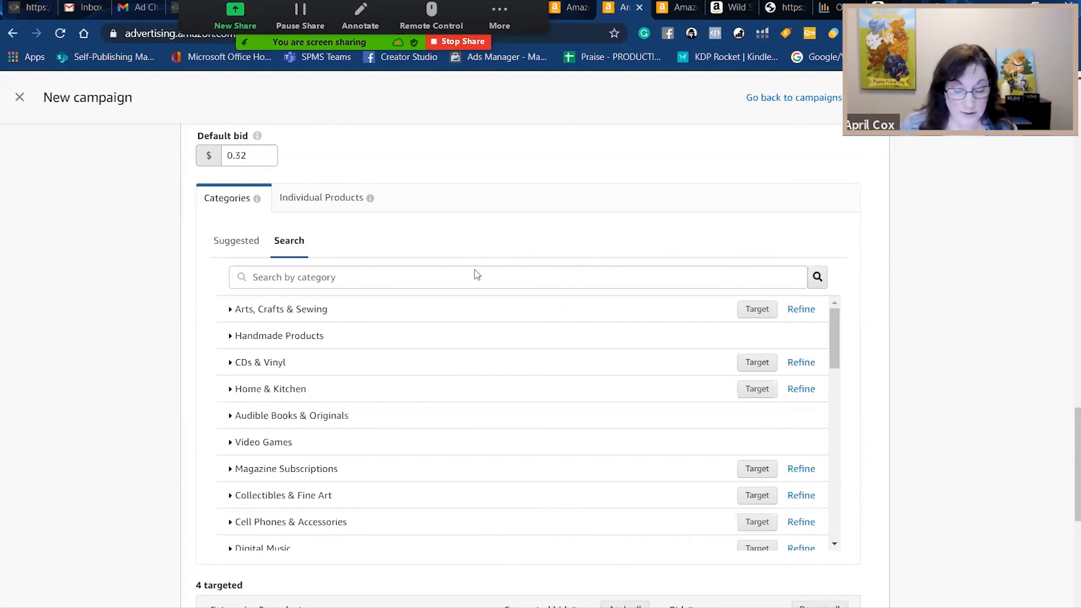
pyautogui.scroll(-3, 823, 298)
pyautogui.scroll(1, 845, 350)
pyautogui.moveTo(844, 350); pyautogui.dragTo(839, 393)
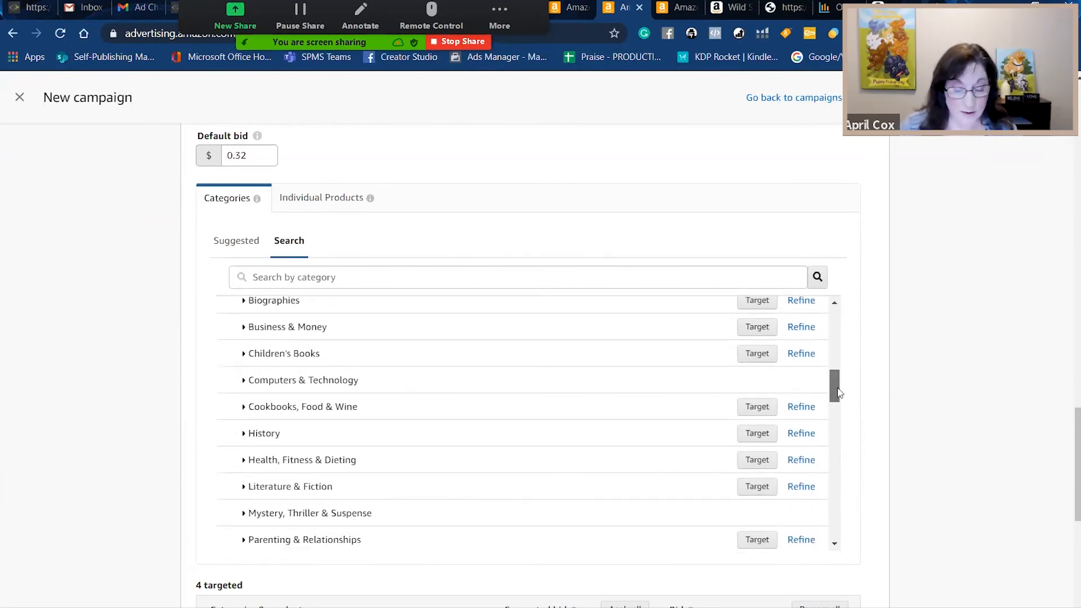
pyautogui.click(244, 355)
pyautogui.moveTo(837, 368); pyautogui.dragTo(843, 396)
pyautogui.click(272, 404)
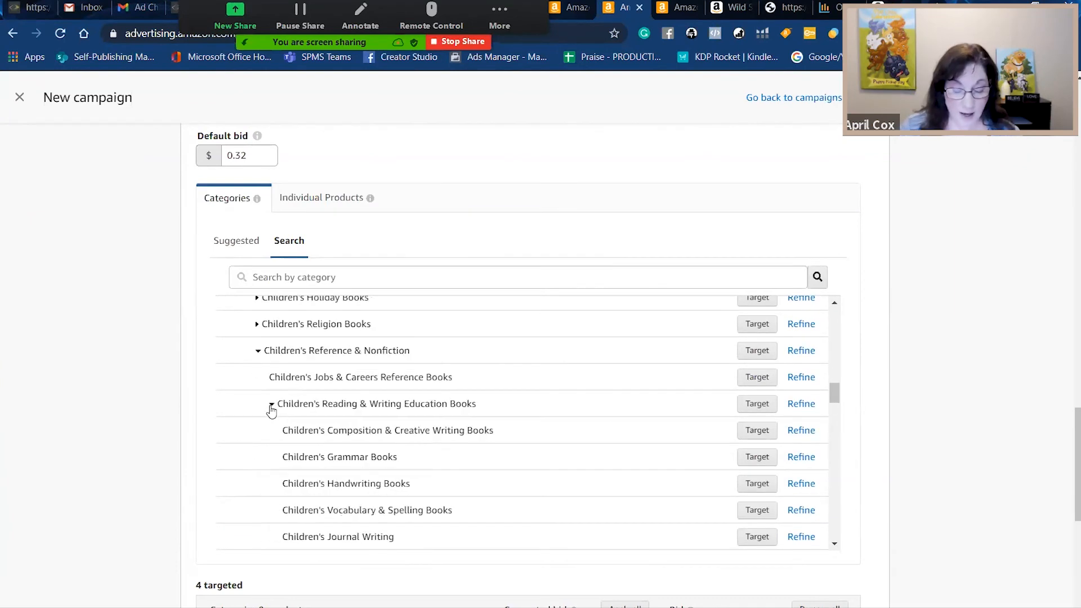
# - Expand the Children's Humor and Children's Holiday Books categories to examine their subcategories
pyautogui.moveTo(835, 396); pyautogui.dragTo(836, 381)
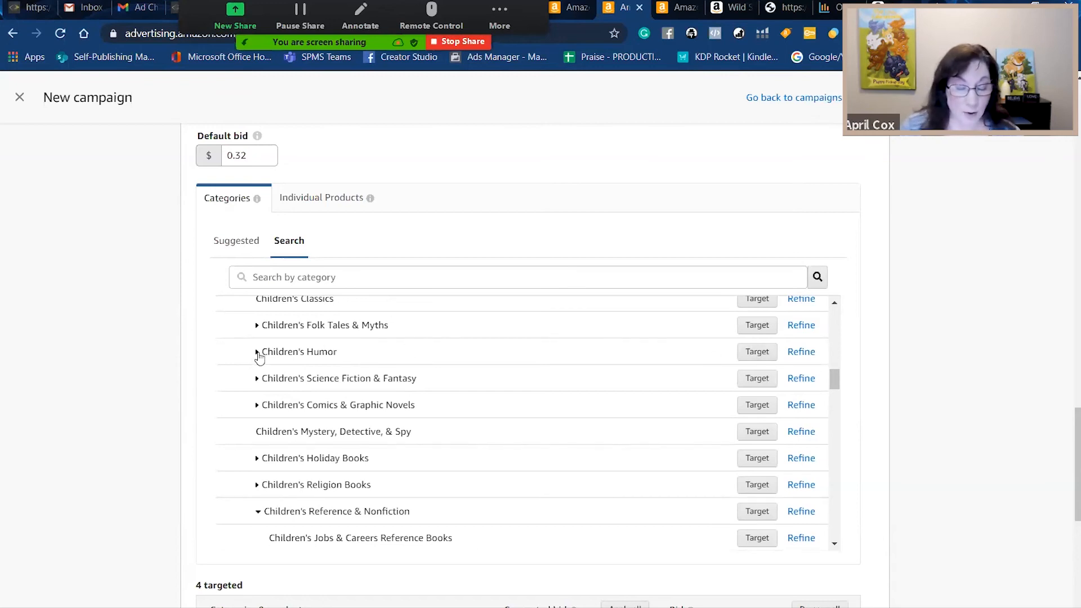
pyautogui.click(259, 354)
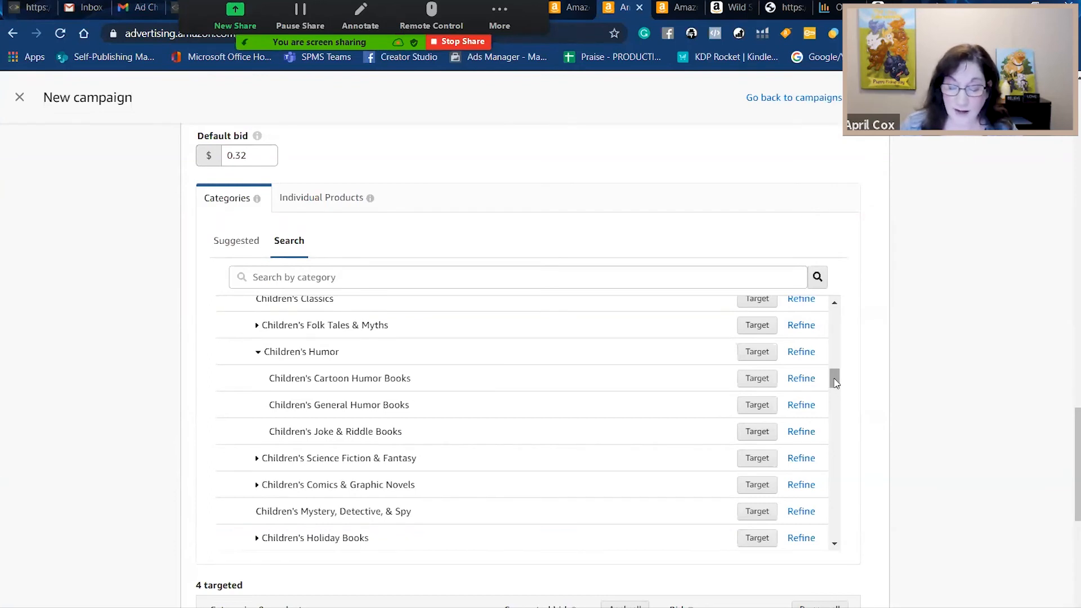
pyautogui.moveTo(835, 381); pyautogui.dragTo(837, 389)
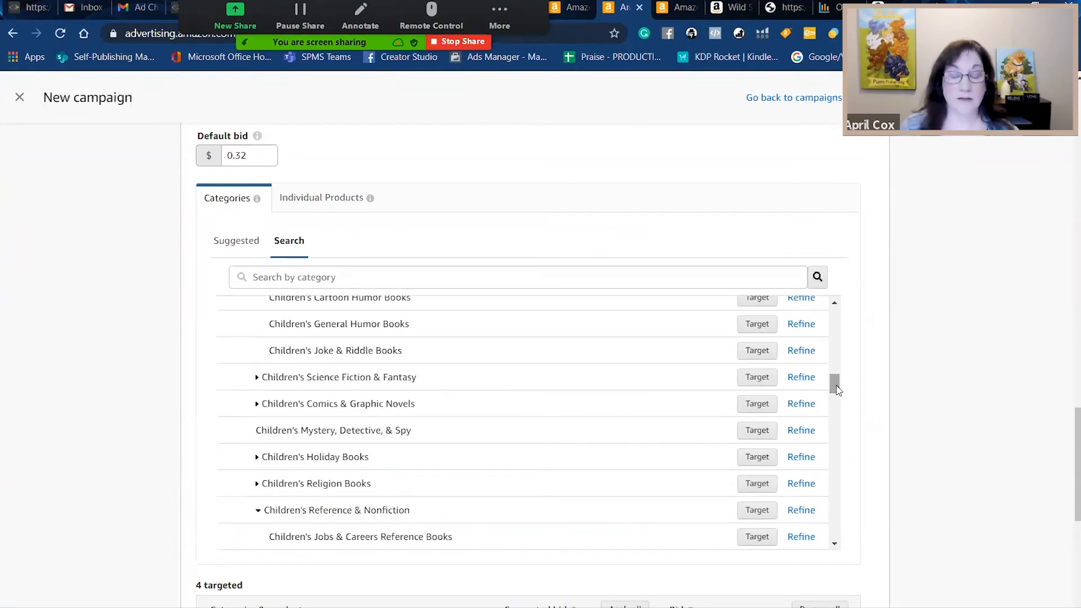
pyautogui.moveTo(836, 387); pyautogui.dragTo(838, 398)
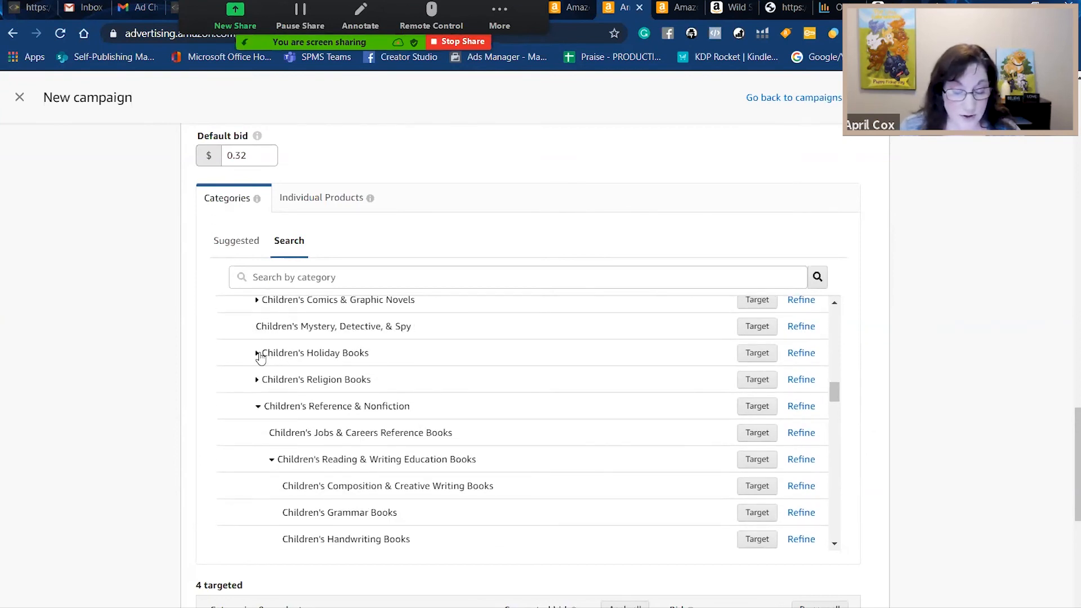
pyautogui.click(255, 355)
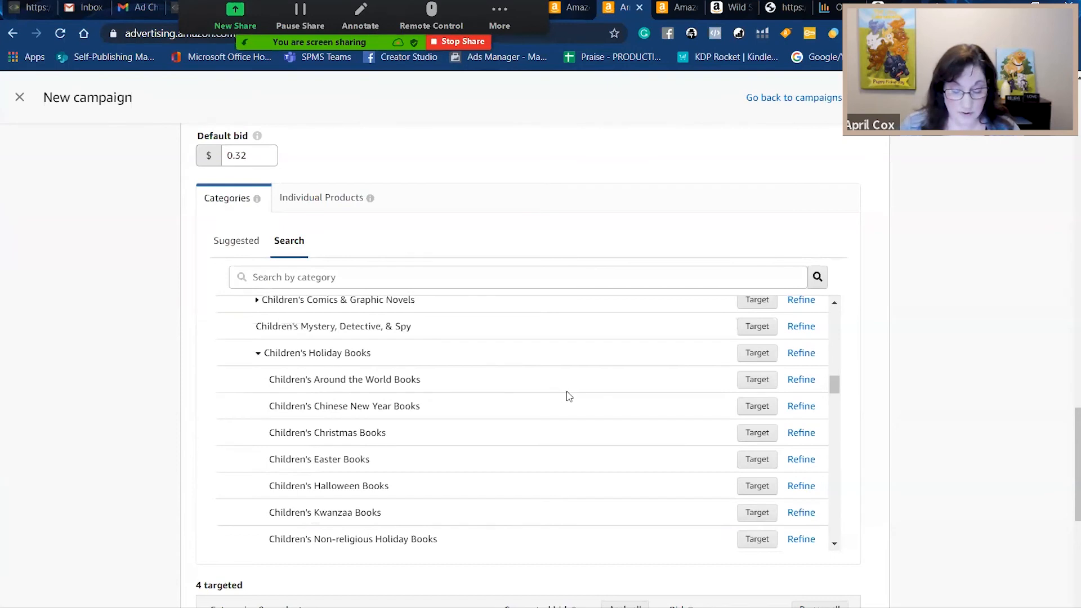
# - Examine the subcategories under Children's Holiday Books and Children's Reference & Nonfiction, plus the list of targeted products with their bids
pyautogui.scroll(-5, 836, 374)
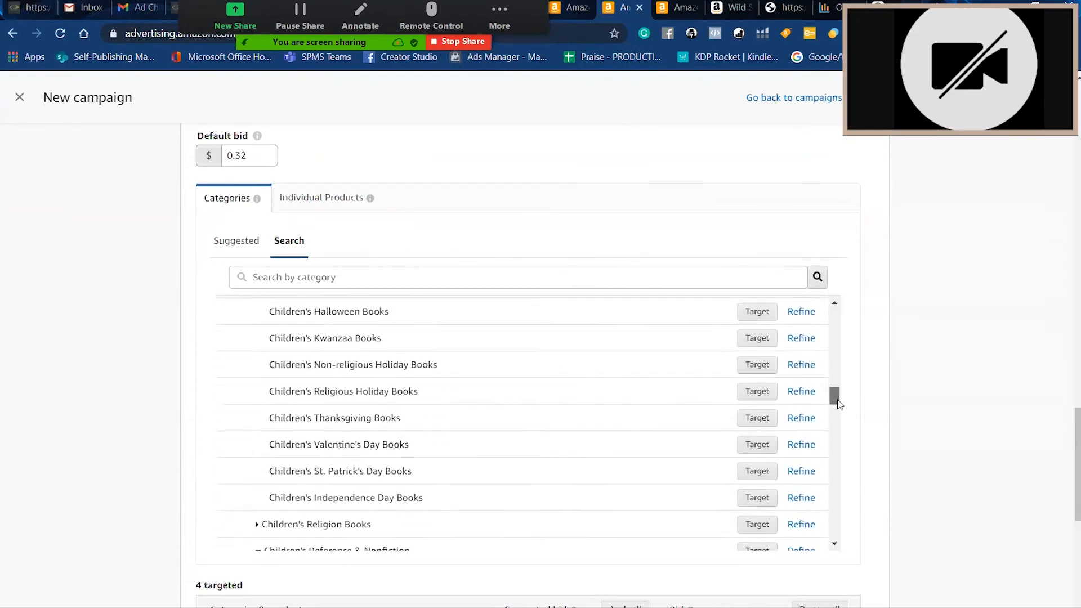
pyautogui.scroll(-4, 838, 405)
pyautogui.scroll(3, 839, 416)
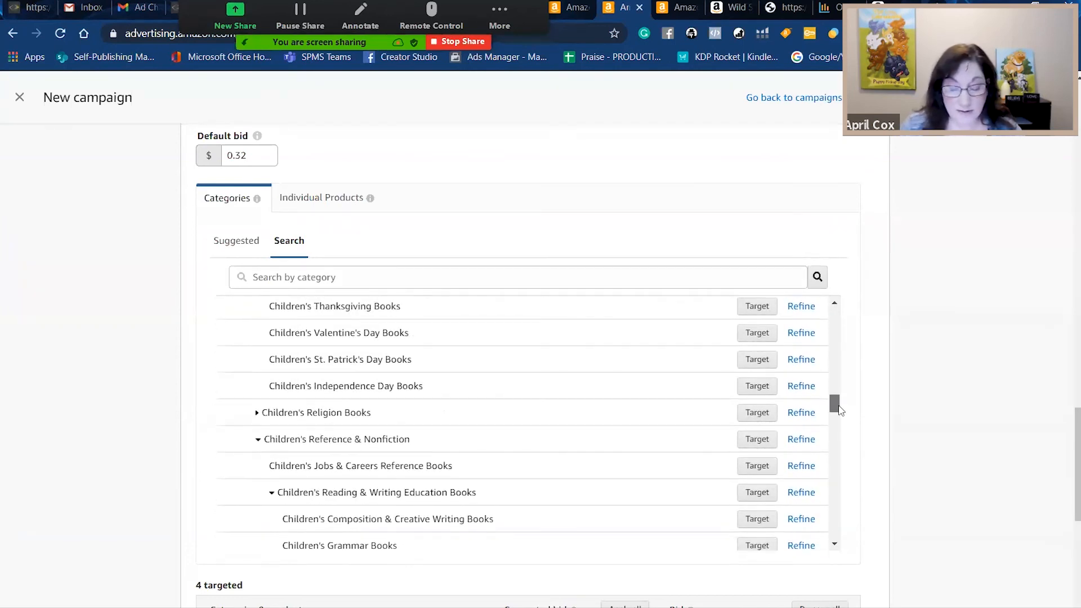
pyautogui.scroll(-1, 839, 410)
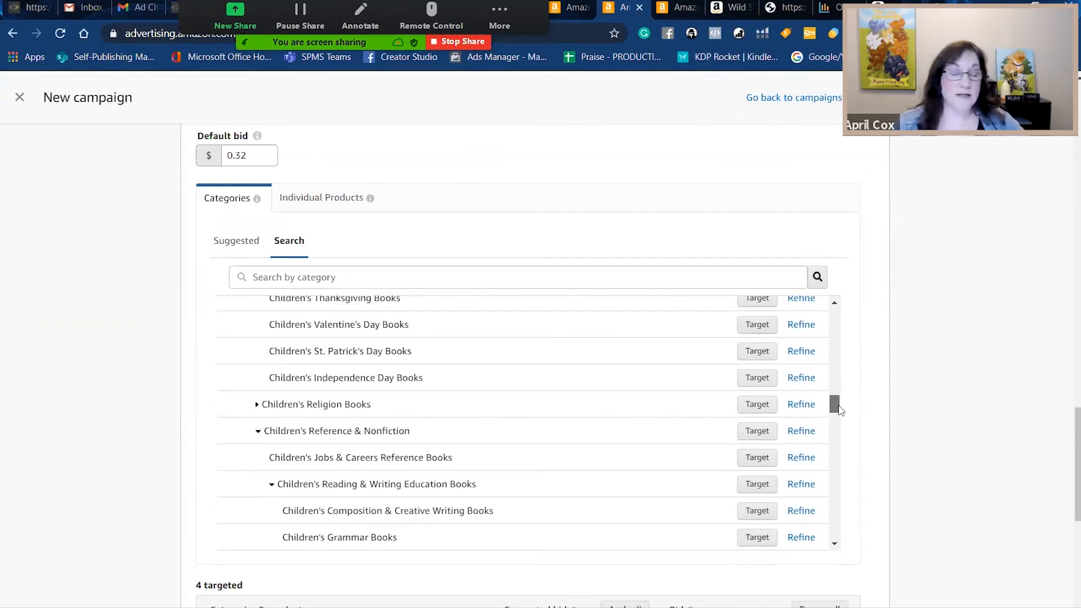
pyautogui.moveTo(838, 410); pyautogui.dragTo(839, 399)
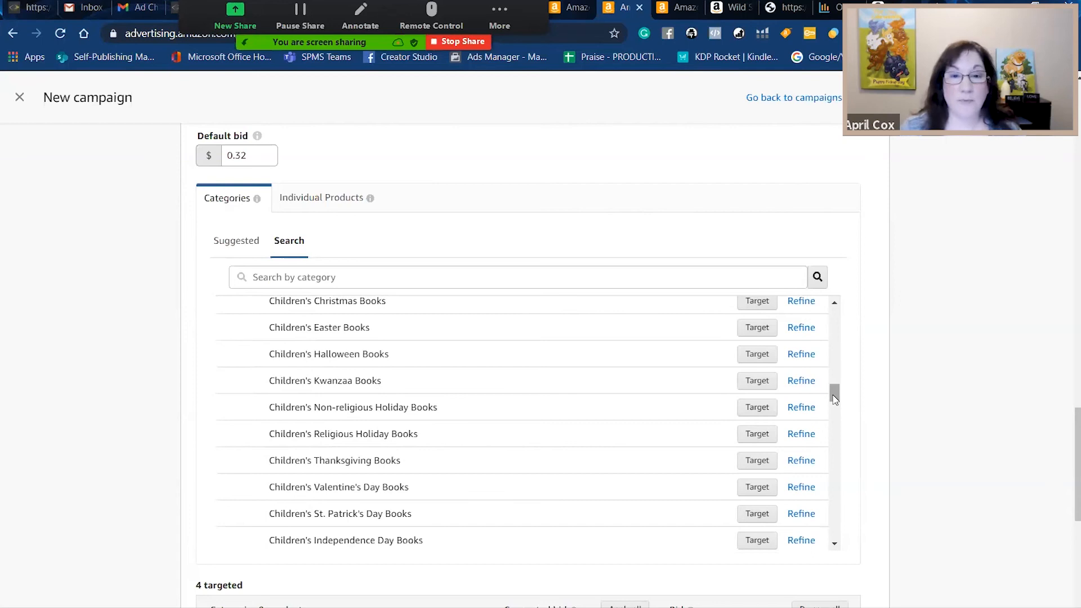
pyautogui.moveTo(833, 395); pyautogui.dragTo(834, 412)
pyautogui.scroll(-1, 975, 324)
pyautogui.moveTo(1067, 455); pyautogui.dragTo(1067, 511)
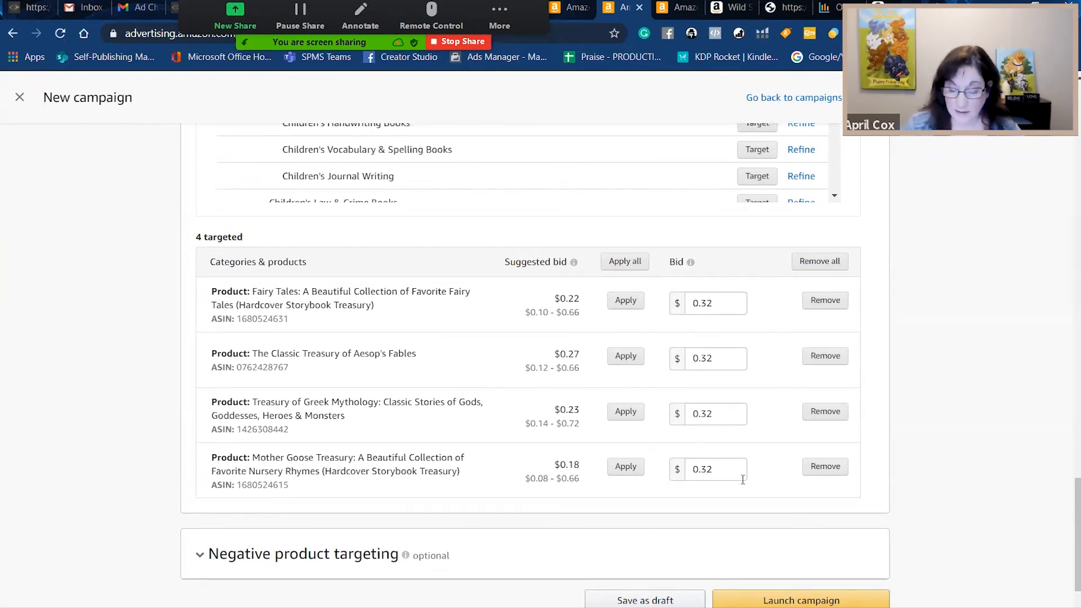
# - Compare the two targeting types, switch the campaign to keyword targeting, and review the suggested keywords
pyautogui.moveTo(1071, 509); pyautogui.dragTo(1069, 380)
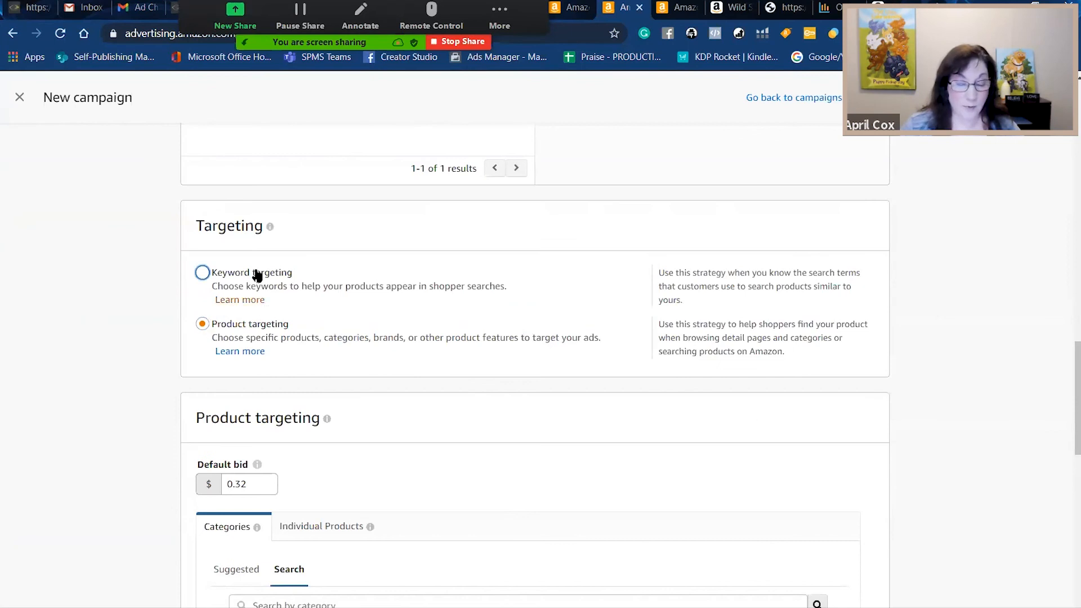
pyautogui.moveTo(1068, 419); pyautogui.dragTo(1069, 476)
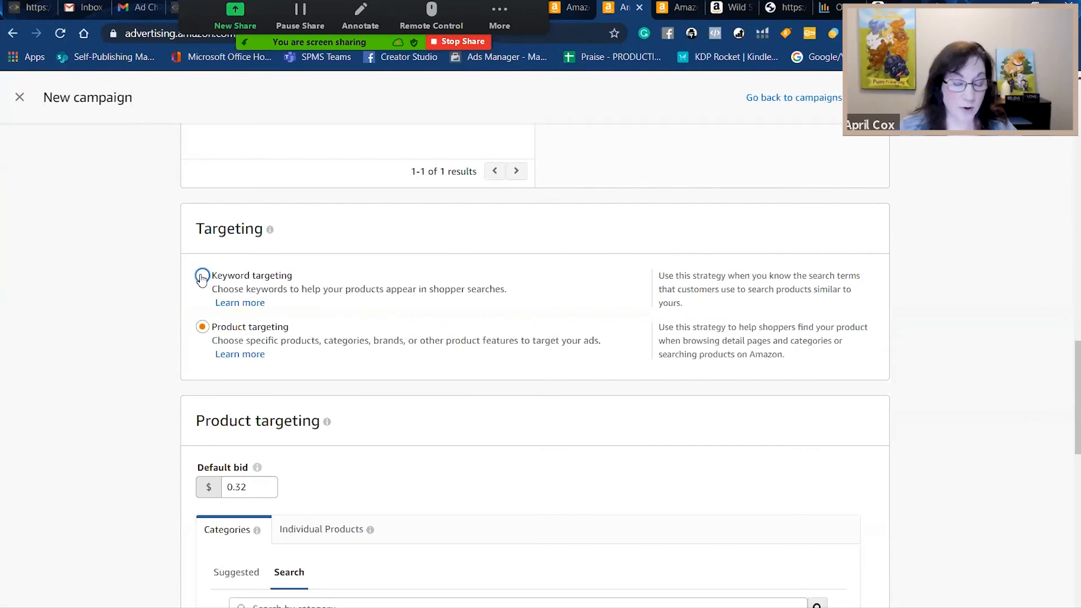
pyautogui.click(242, 333)
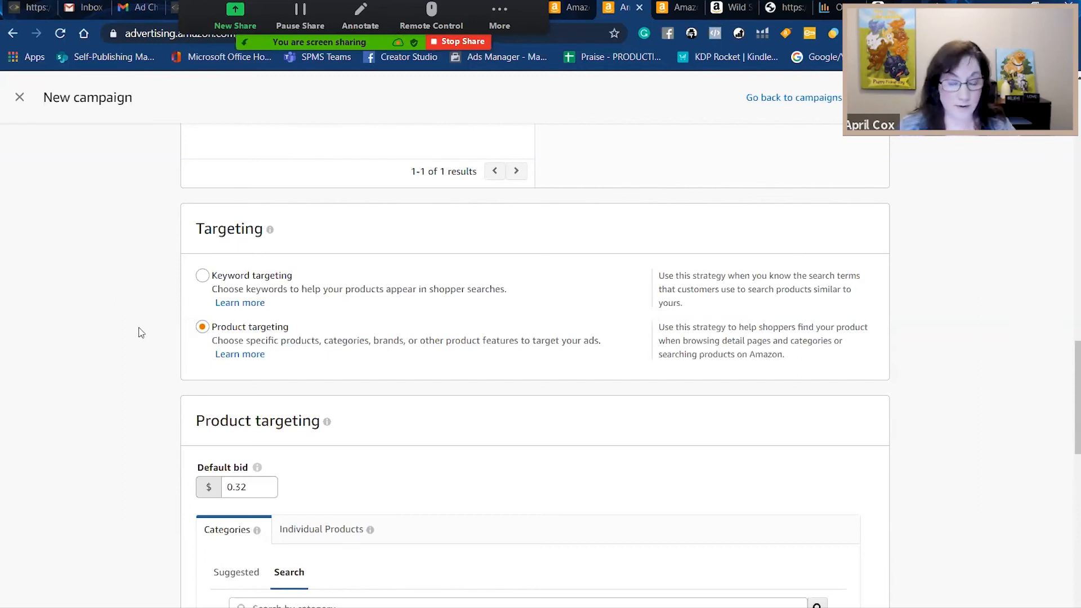
pyautogui.click(326, 326)
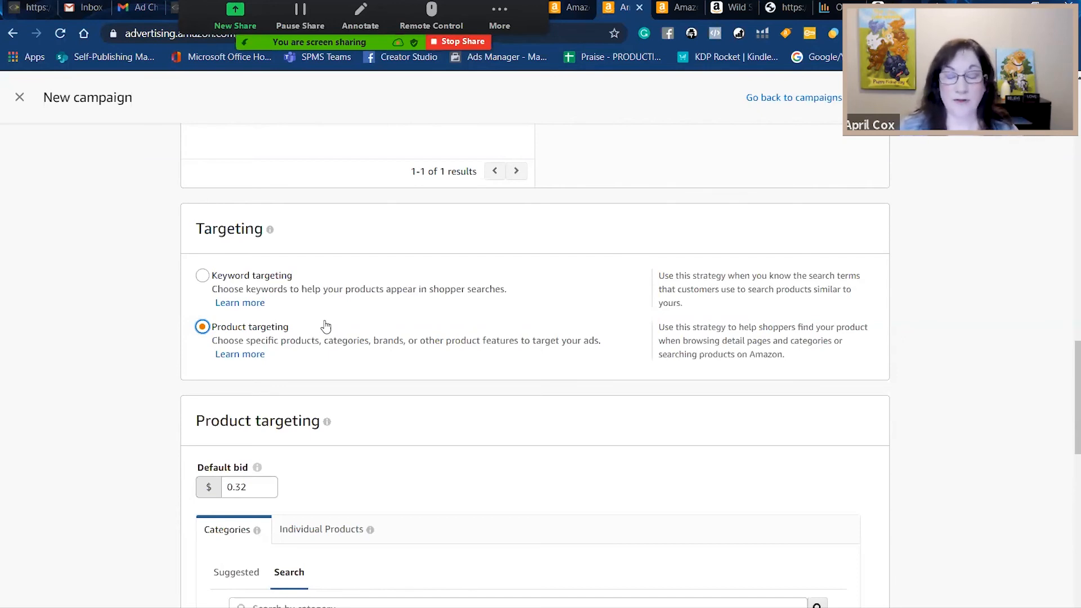
pyautogui.scroll(-4, 1069, 411)
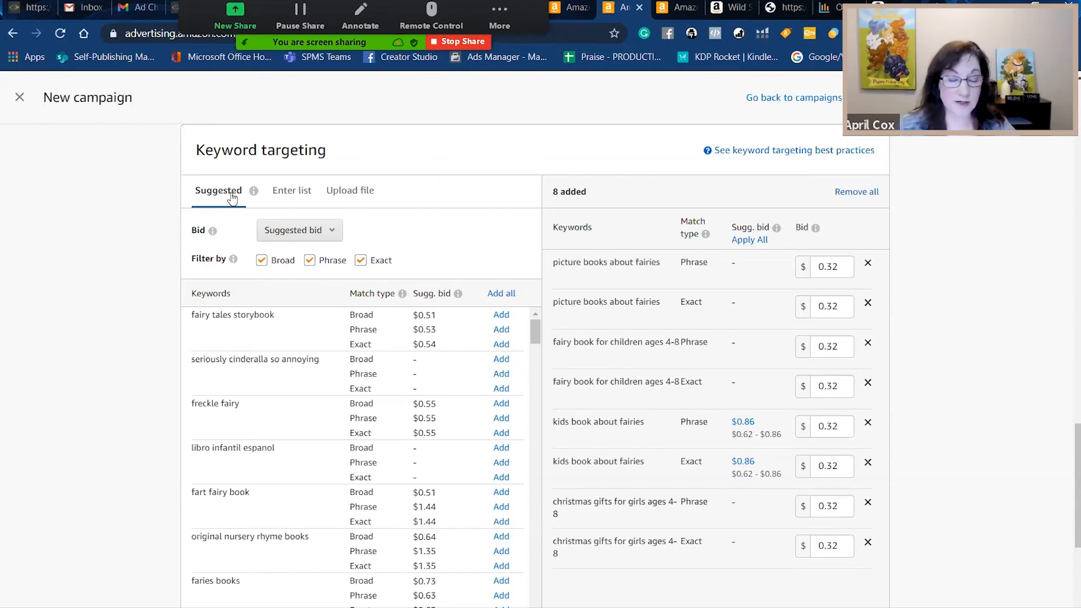
pyautogui.moveTo(252, 197)
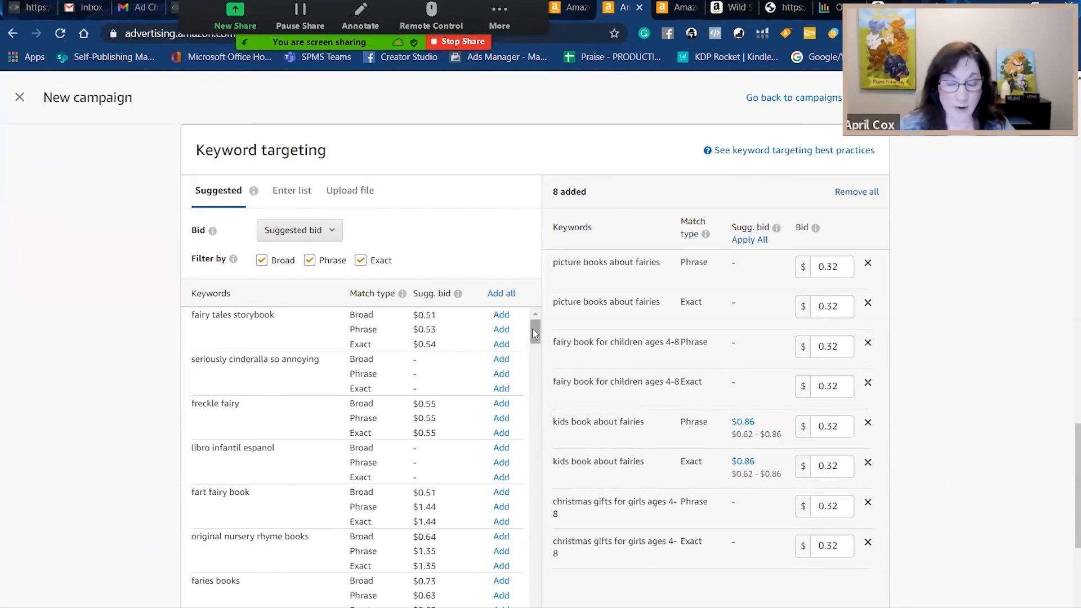
pyautogui.moveTo(532, 329)
pyautogui.mouseDown()
pyautogui.moveTo(542, 426)
pyautogui.moveTo(542, 317)
pyautogui.mouseUp()
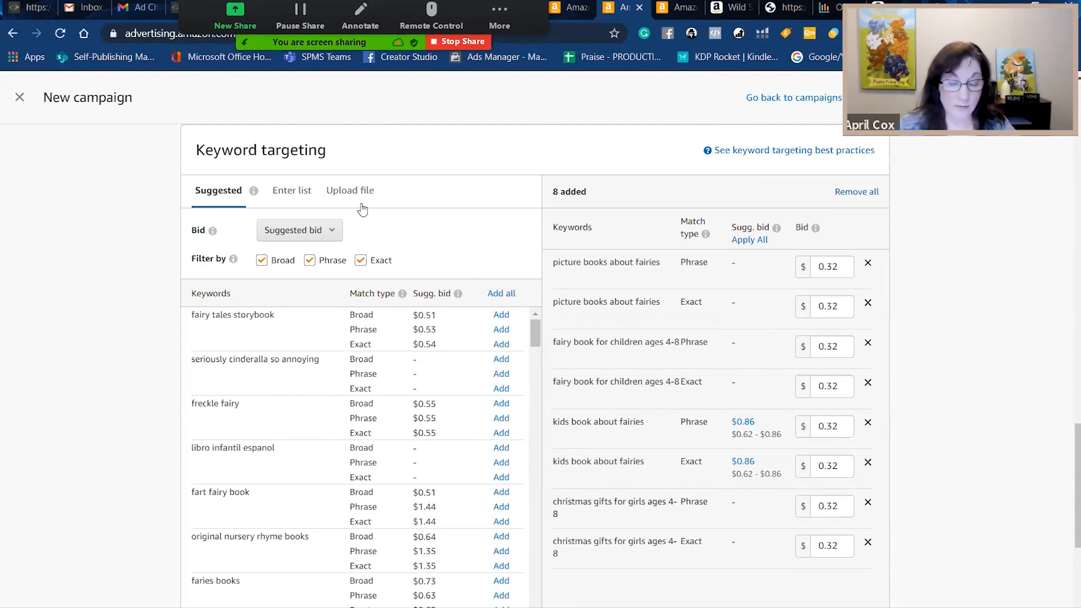
# - Set a custom bid of $0.32 for the suggested keywords and limit the match types to phrase and exact
pyautogui.click(331, 230)
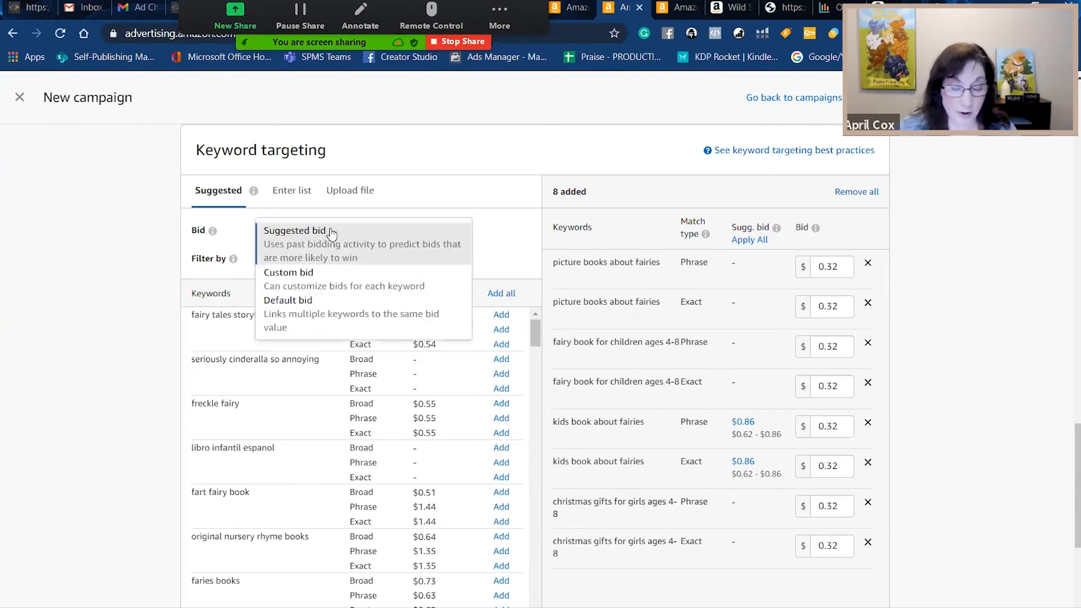
pyautogui.click(336, 275)
pyautogui.click(393, 230)
pyautogui.moveTo(393, 231); pyautogui.dragTo(357, 230)
pyautogui.write('.32')
pyautogui.click(459, 237)
# - Add all suggested phrase and exact keywords to the campaign and launch it
pyautogui.moveTo(533, 340)
pyautogui.mouseDown()
pyautogui.moveTo(538, 397)
pyautogui.moveTo(537, 333)
pyautogui.mouseUp()
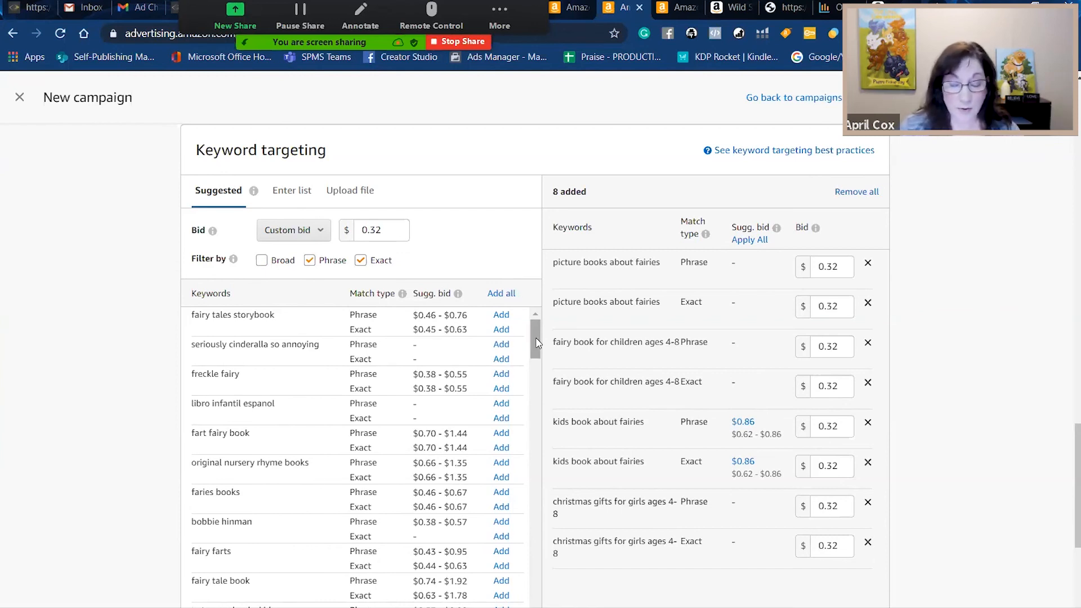
pyautogui.moveTo(1069, 449)
pyautogui.mouseDown()
pyautogui.moveTo(1069, 513)
pyautogui.moveTo(1069, 441)
pyautogui.mouseUp()
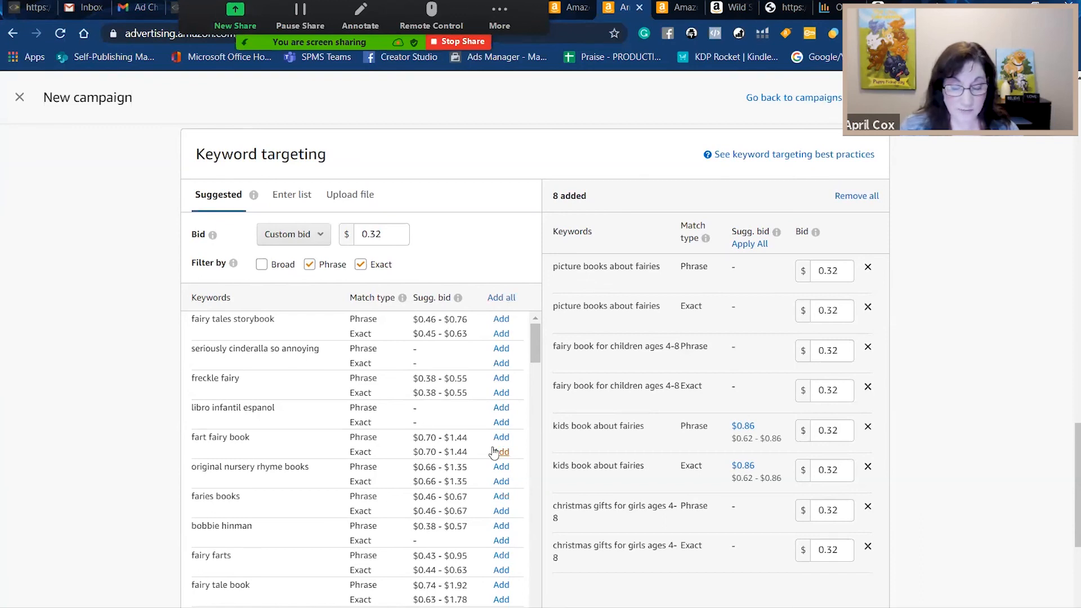
pyautogui.click(505, 297)
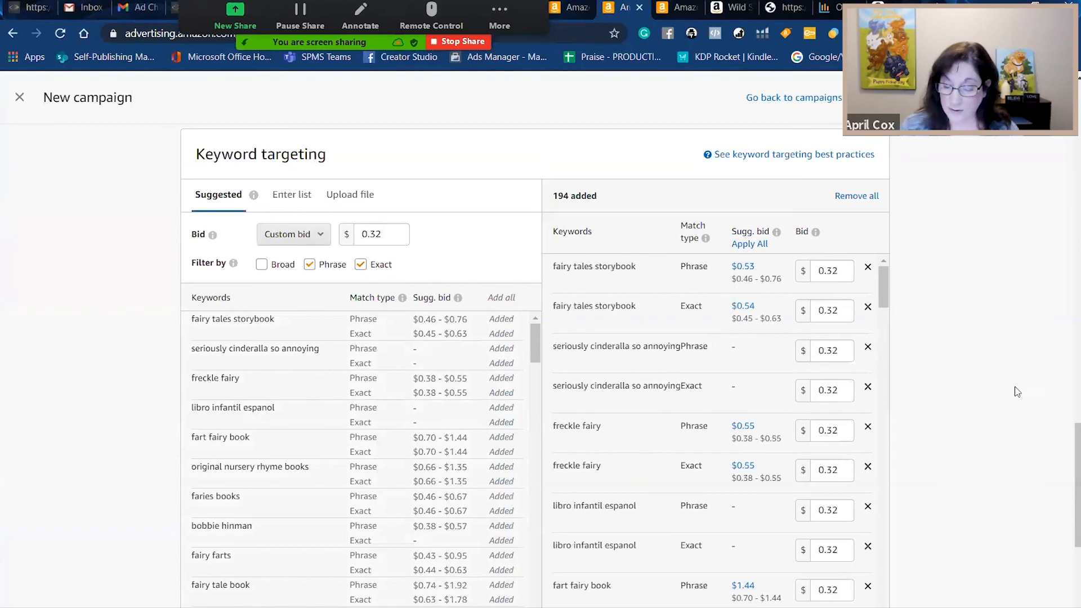
pyautogui.scroll(-5, 1020, 338)
pyautogui.click(824, 472)
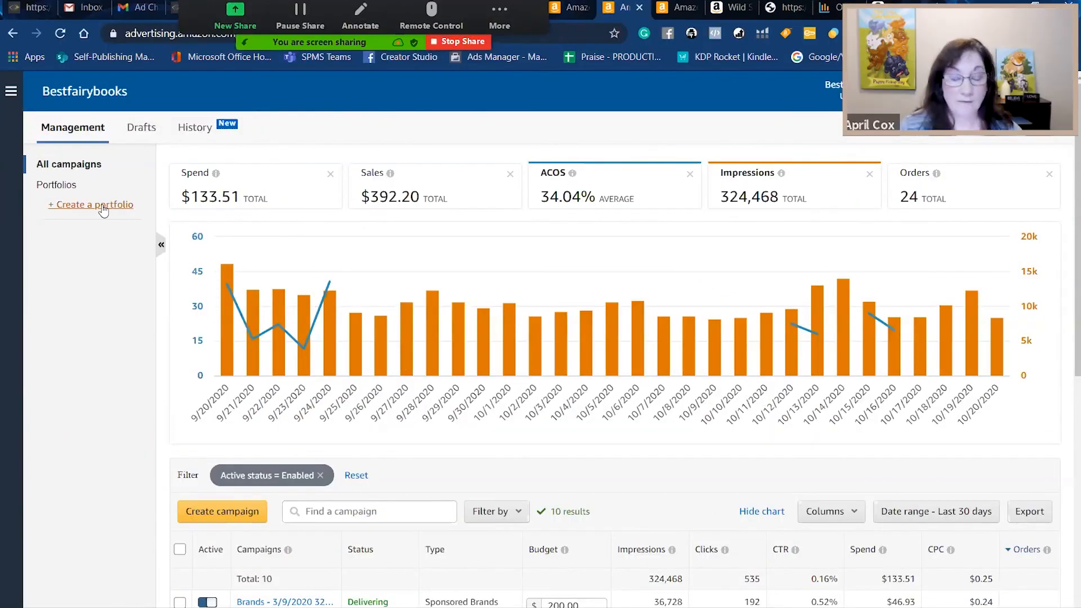
# - Create a new portfolio named Treasury
pyautogui.click(103, 208)
pyautogui.click(636, 376)
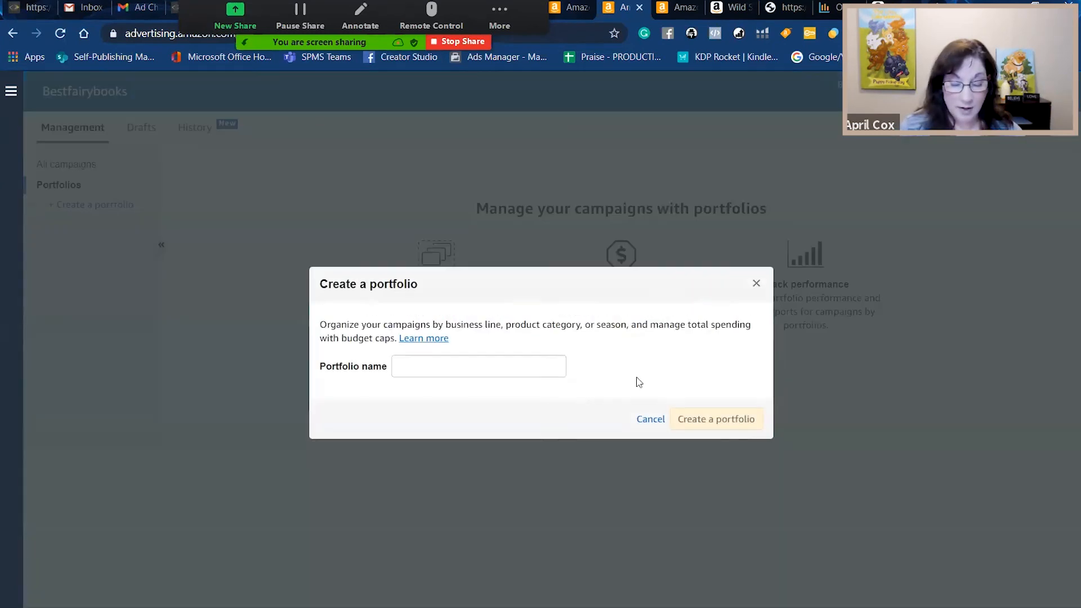
pyautogui.click(481, 369)
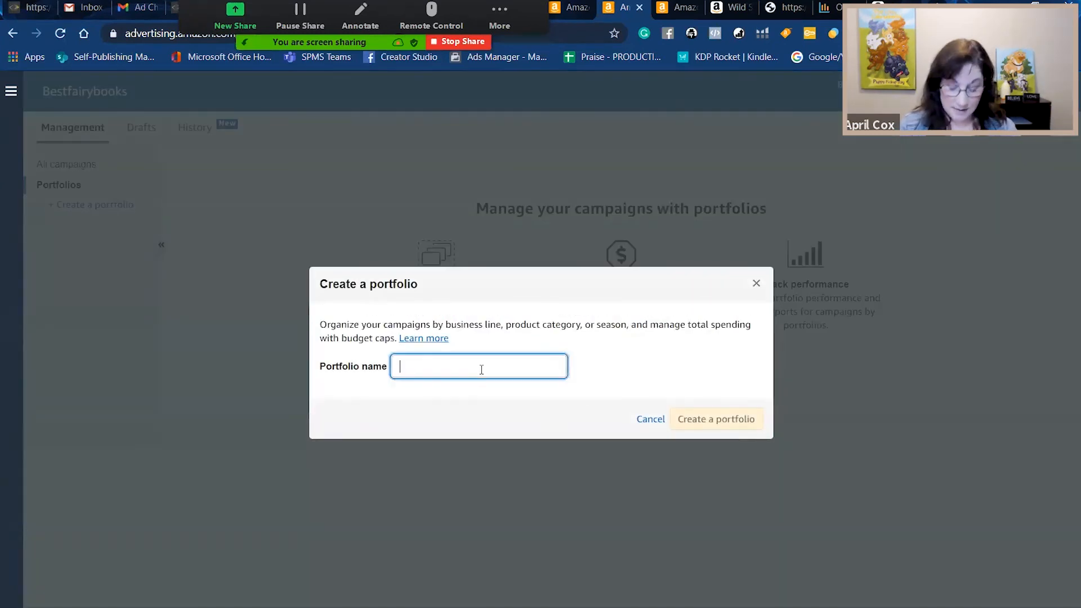
pyautogui.write('Treasury')
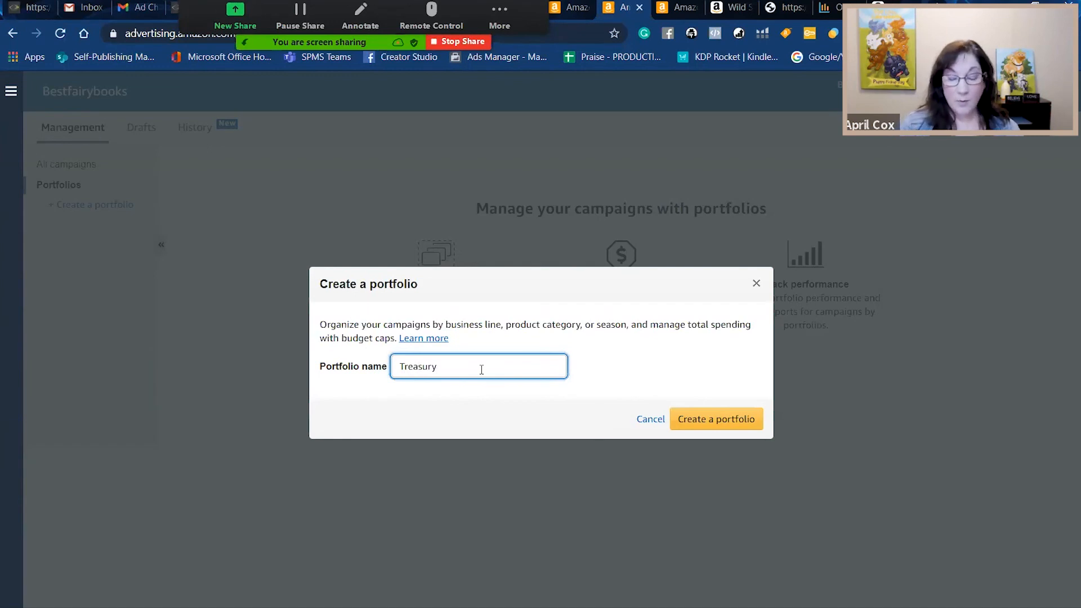
pyautogui.moveTo(462, 366); pyautogui.dragTo(357, 365)
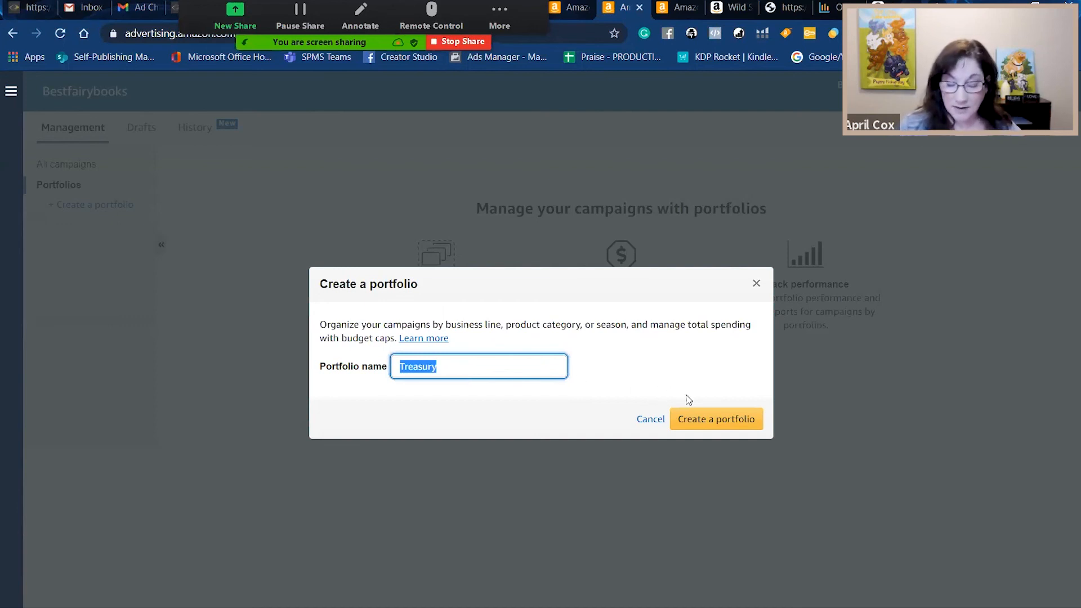
pyautogui.click(715, 419)
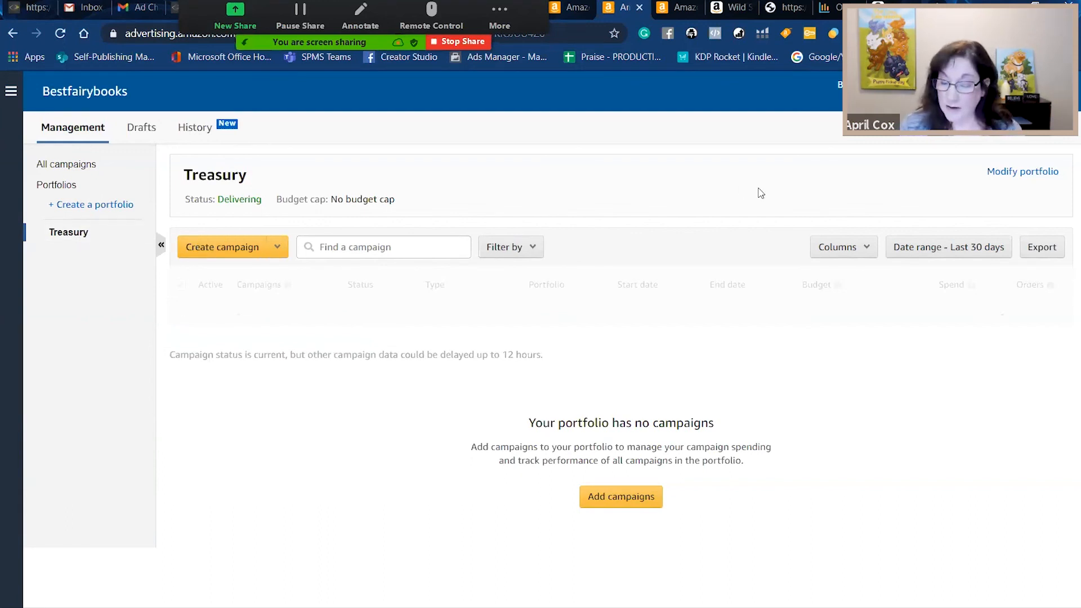
# - Give the Treasury portfolio a recurring monthly budget cap of $50 with no end date and save the changes
pyautogui.click(1028, 173)
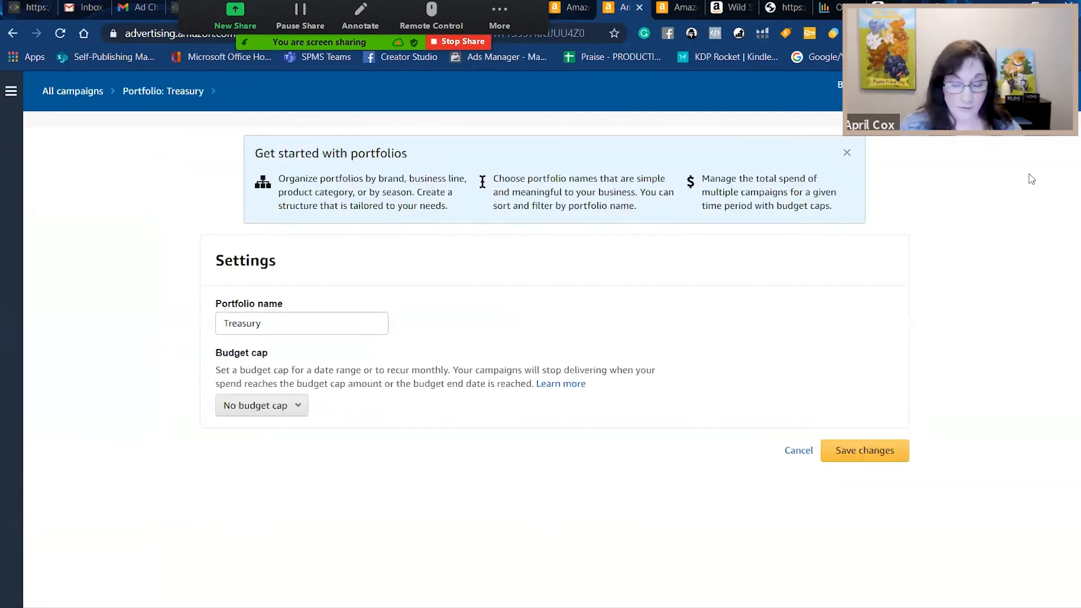
pyautogui.click(297, 408)
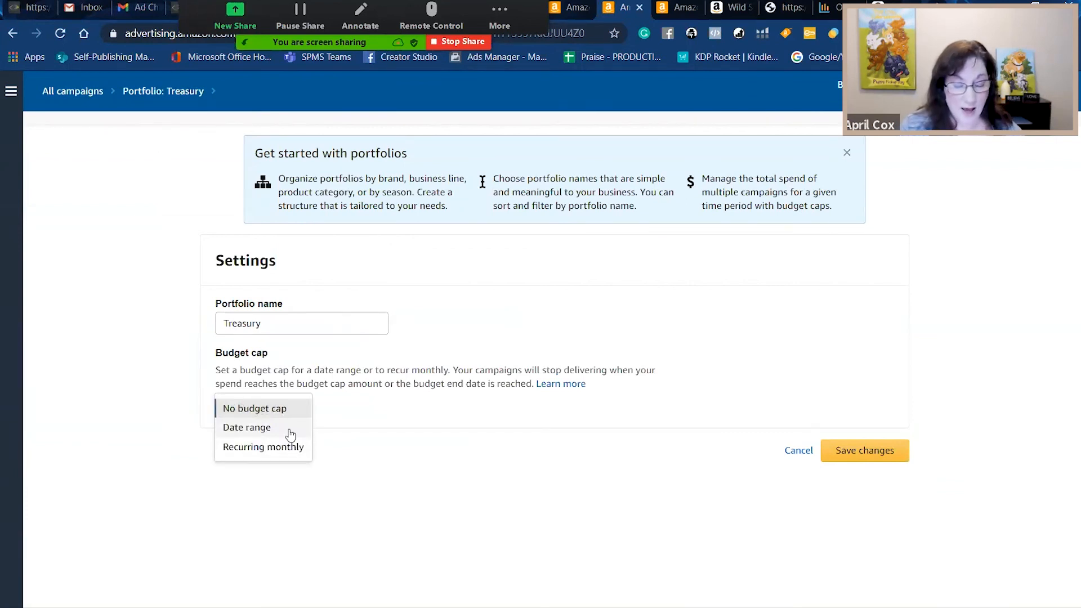
pyautogui.click(273, 445)
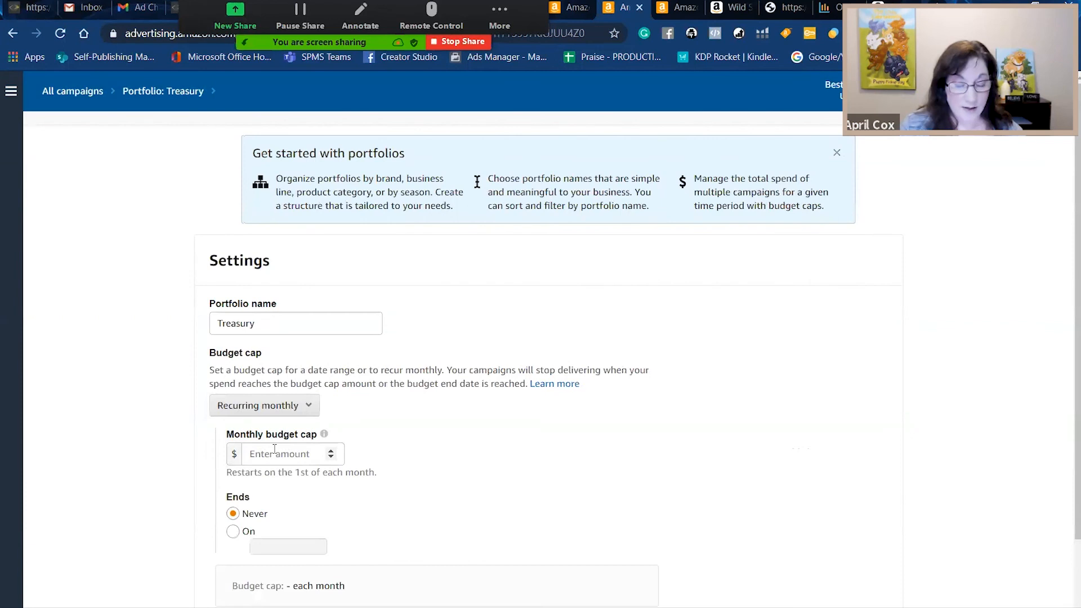
pyautogui.click(283, 453)
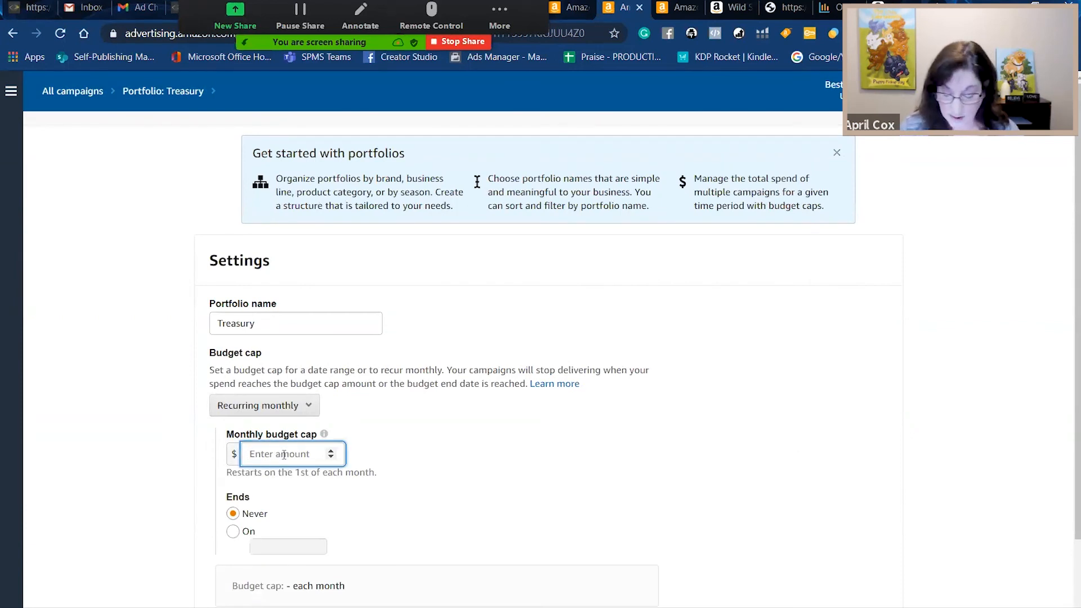
pyautogui.write('50')
pyautogui.click(452, 454)
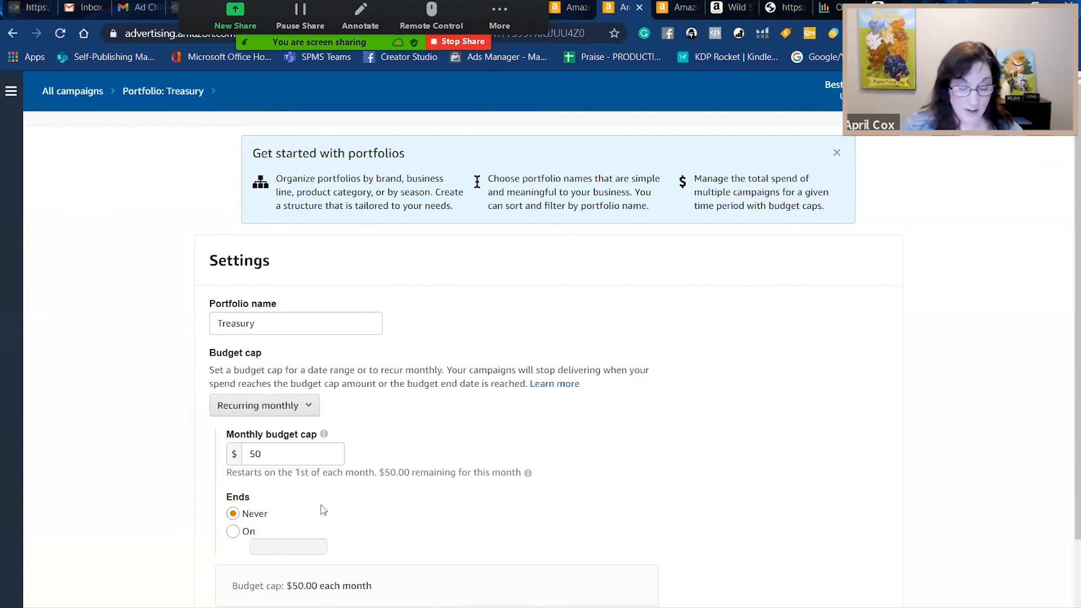
pyautogui.click(265, 458)
pyautogui.click(173, 486)
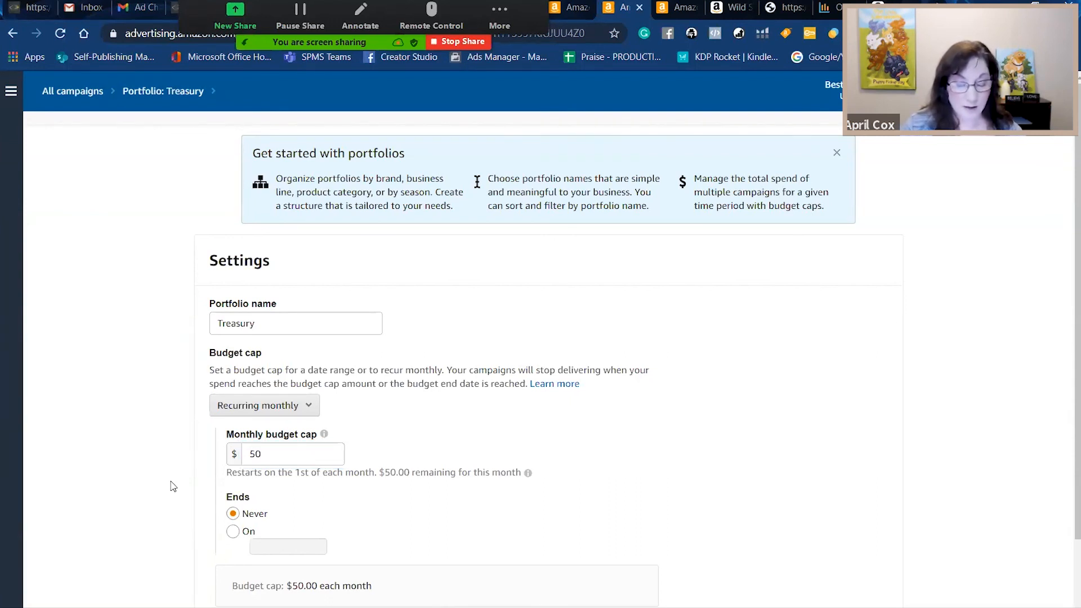
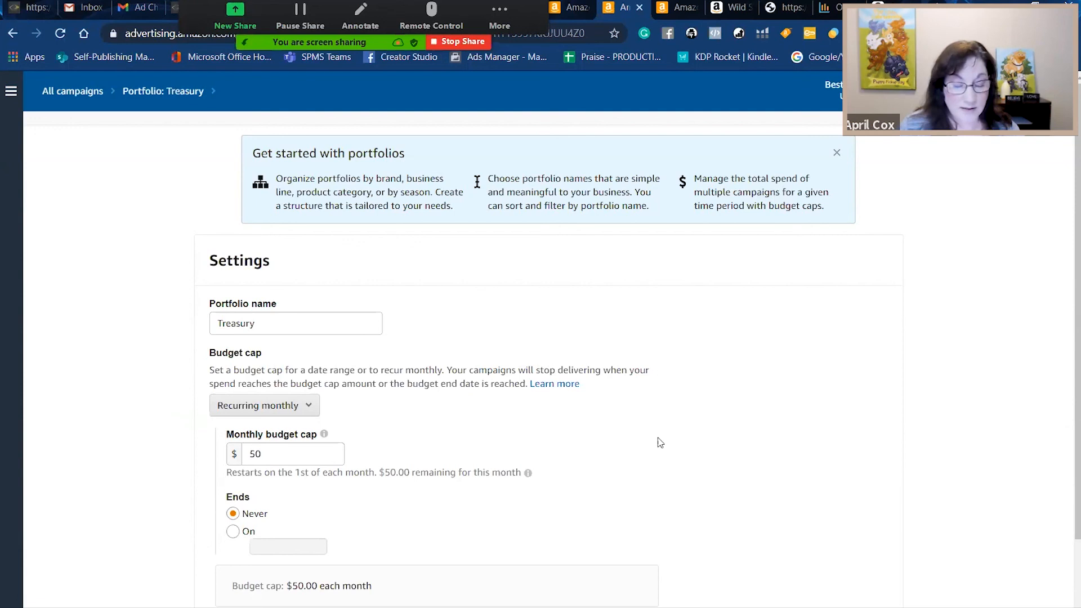
pyautogui.scroll(-2, 1068, 394)
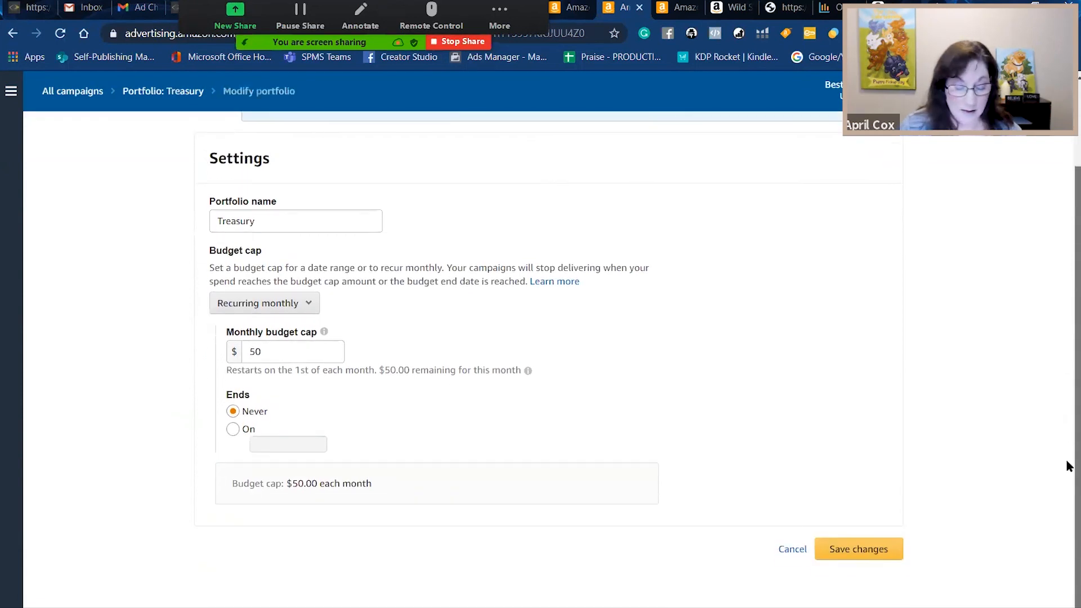
pyautogui.click(871, 550)
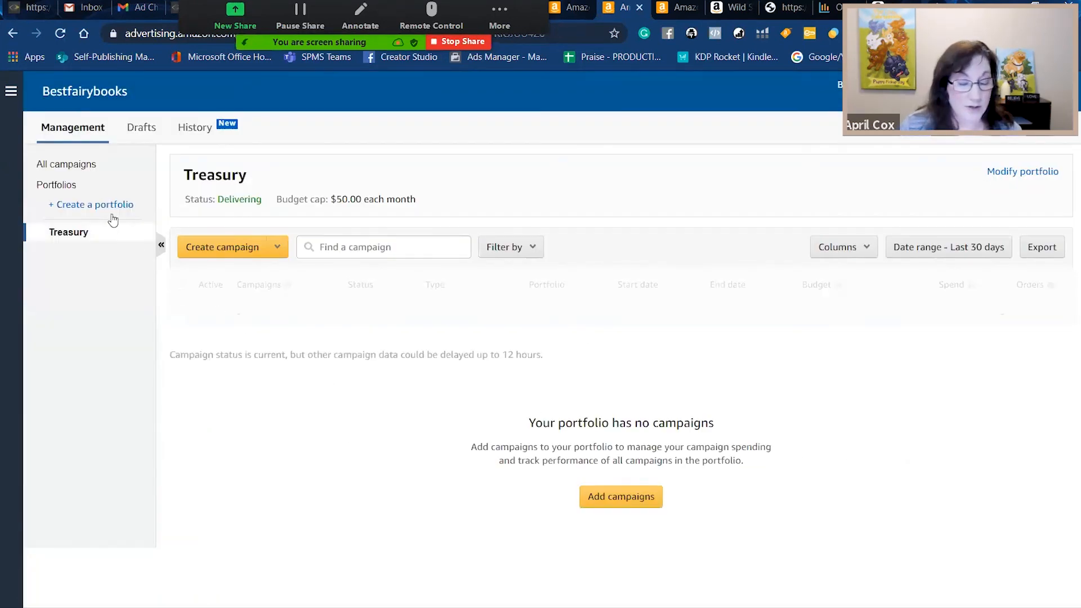
# - Open the settings of the Brands - 3/9/2020 32.52 campaign from all campaigns and assign it to the Treasury portfolio
pyautogui.click(77, 171)
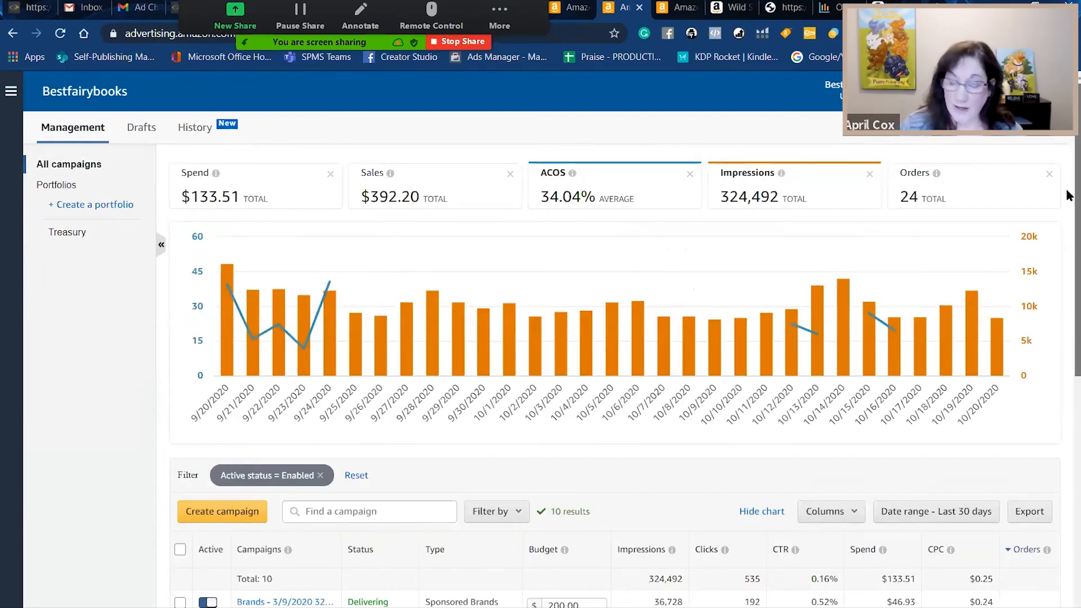
pyautogui.scroll(-6, 267, 231)
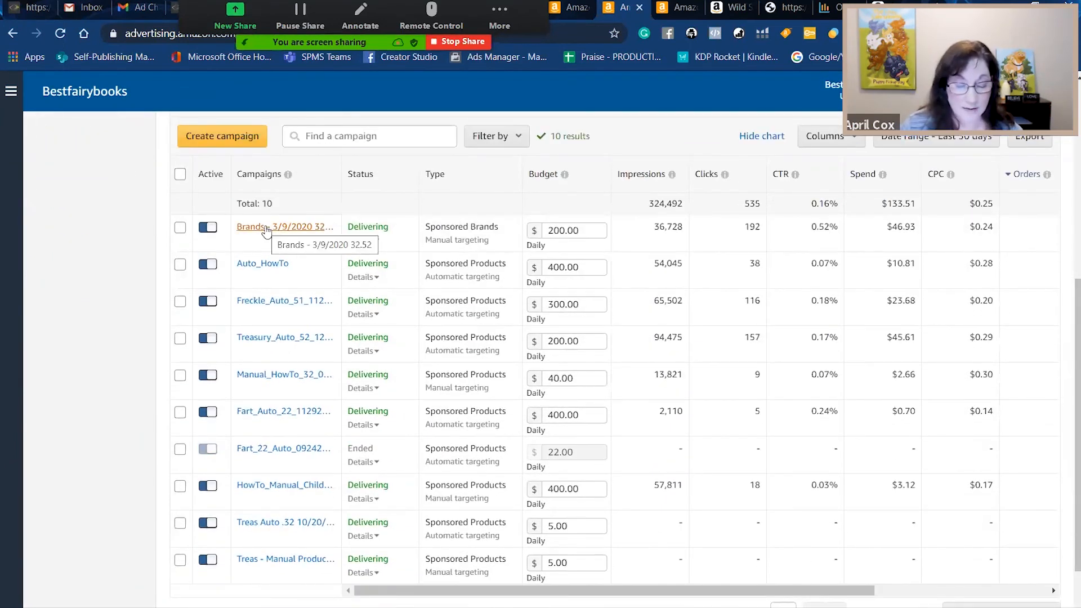
pyautogui.click(269, 228)
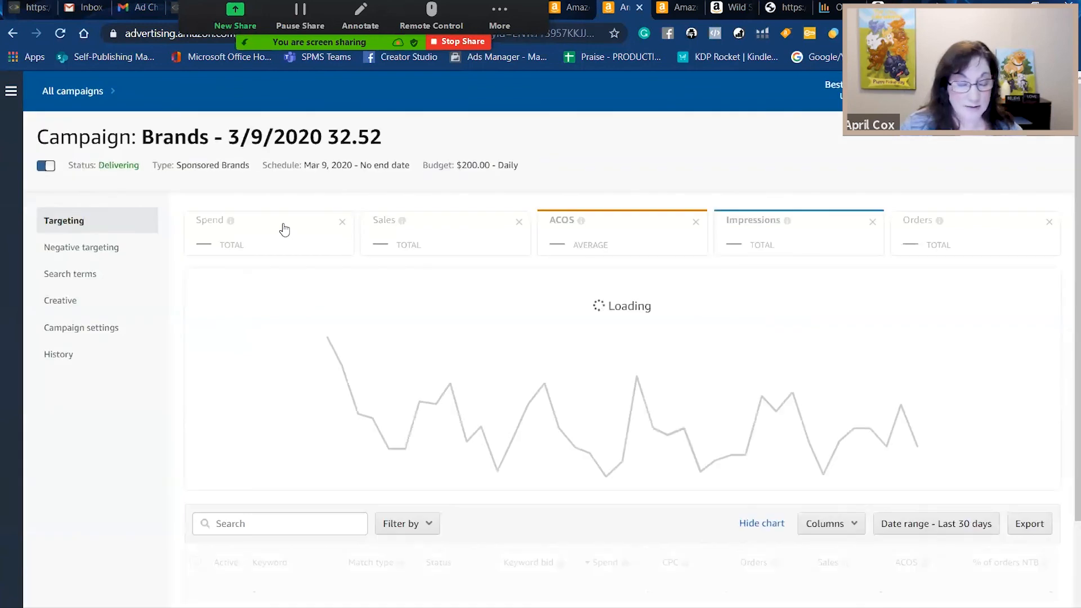
pyautogui.click(102, 330)
pyautogui.click(523, 291)
pyautogui.click(507, 344)
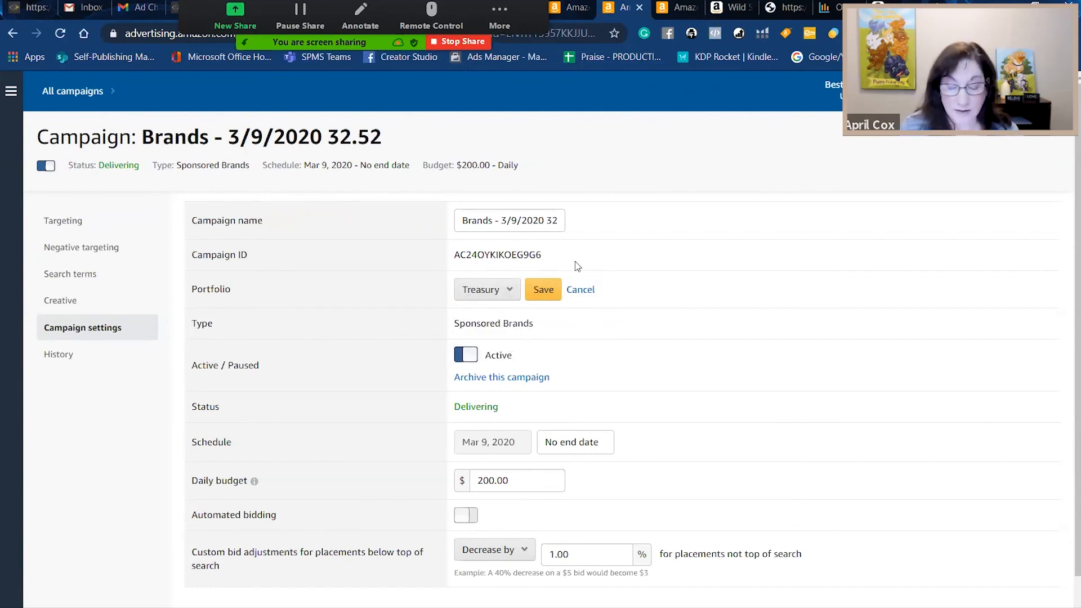
pyautogui.click(587, 294)
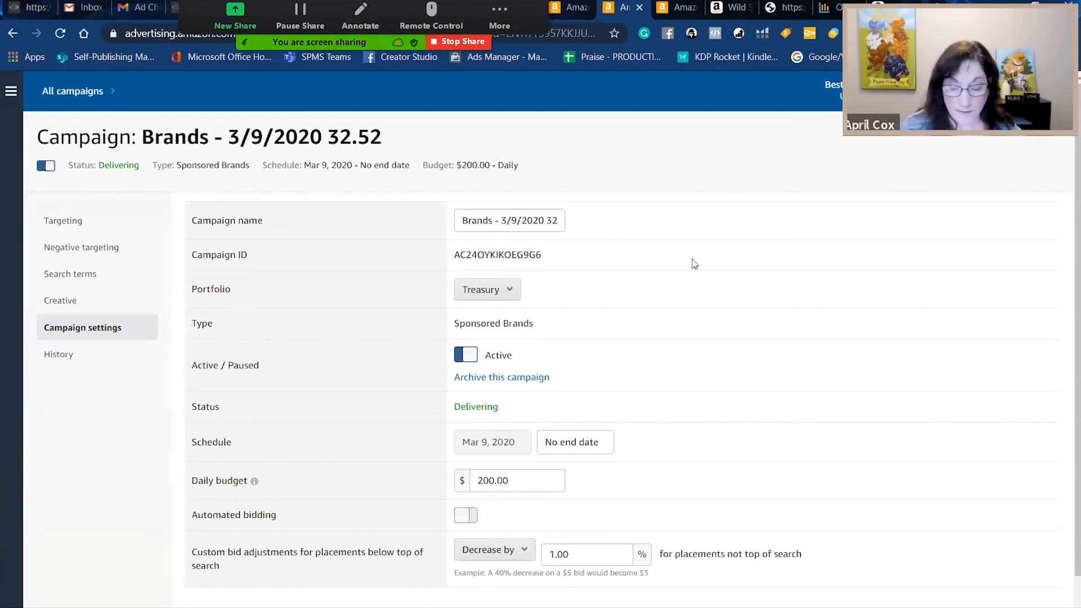
# - Switch the custom bid adjustment for placements below top of search to Increase by and save it
pyautogui.scroll(-1, 1064, 360)
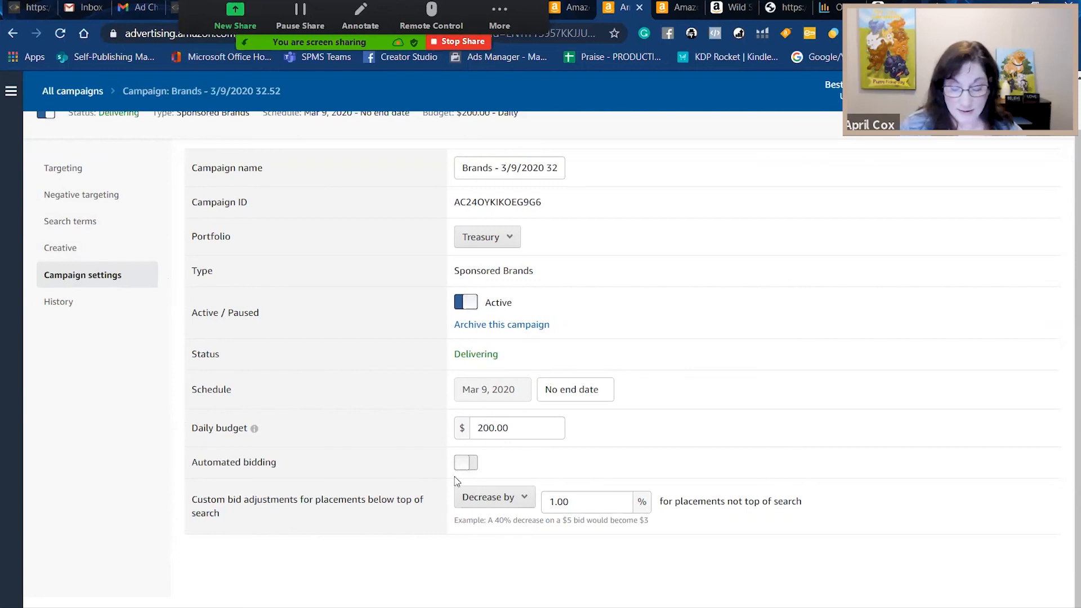
pyautogui.click(583, 502)
pyautogui.click(381, 530)
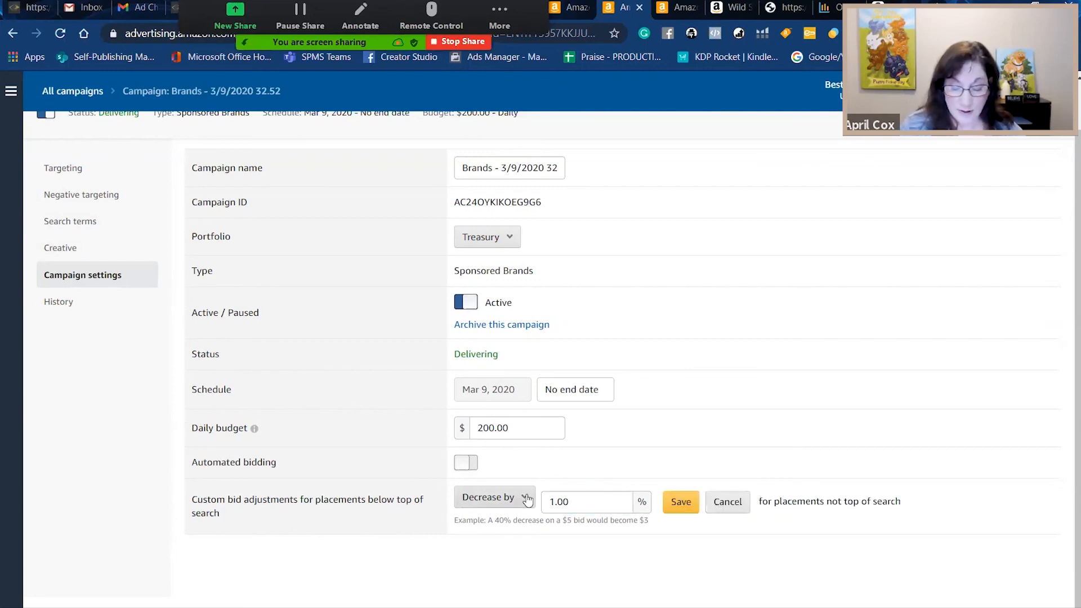
pyautogui.click(529, 501)
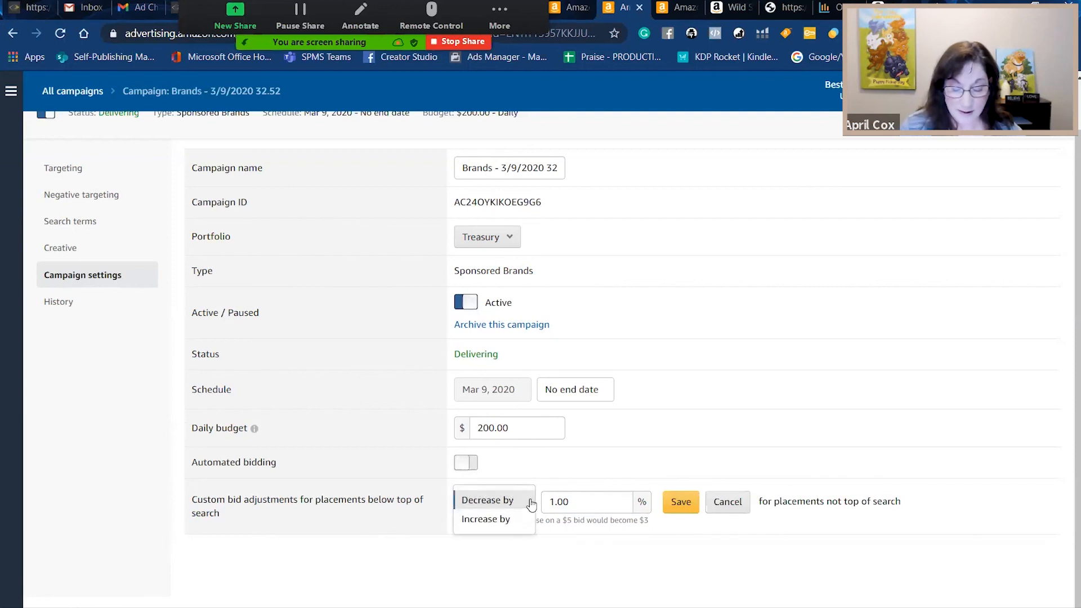
pyautogui.click(395, 550)
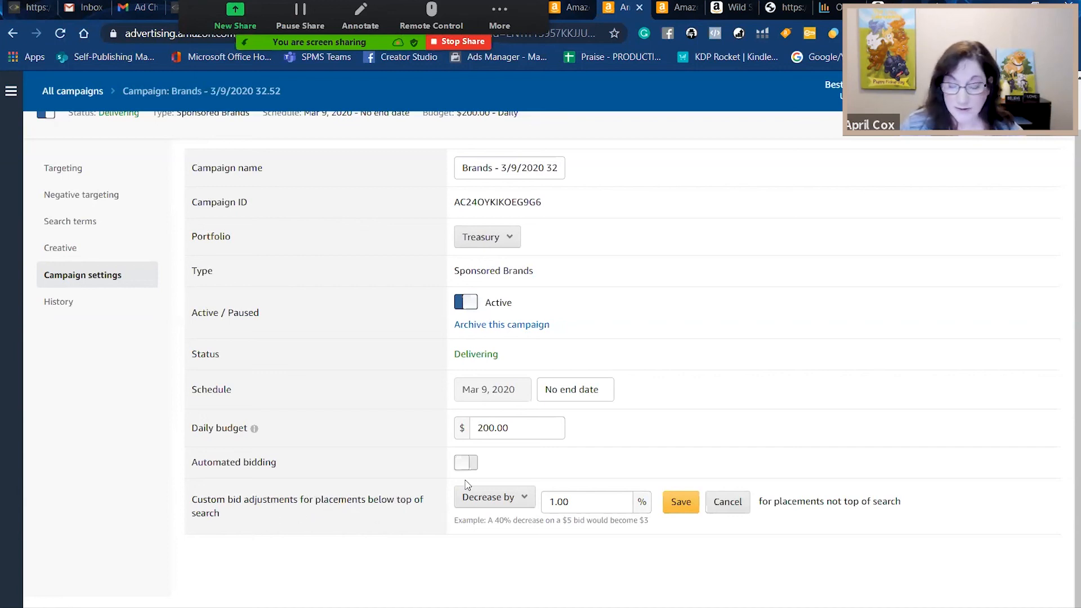
pyautogui.click(525, 499)
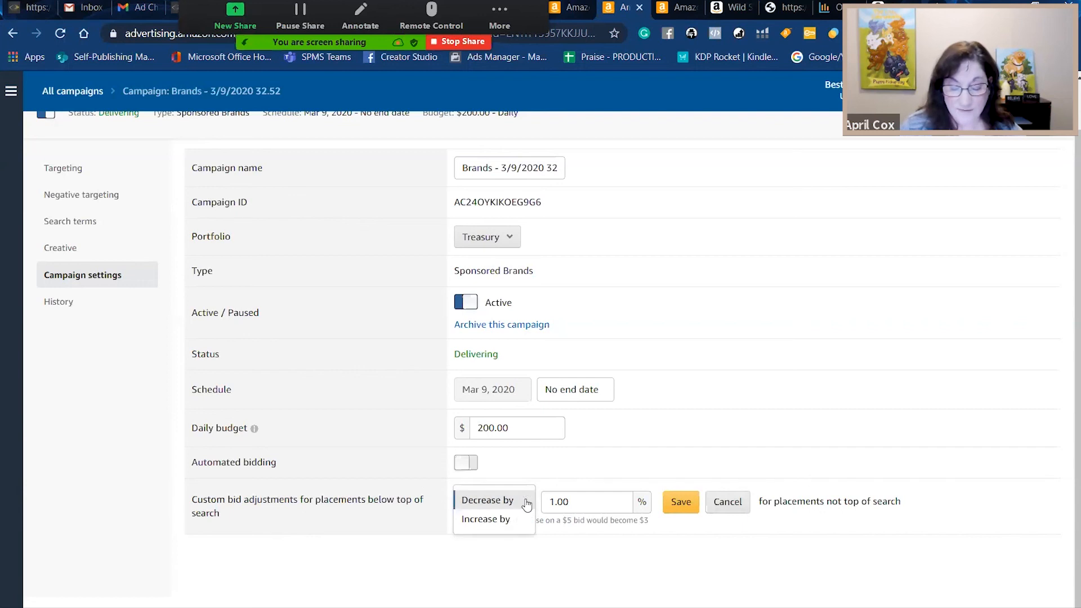
pyautogui.click(514, 521)
pyautogui.click(514, 521)
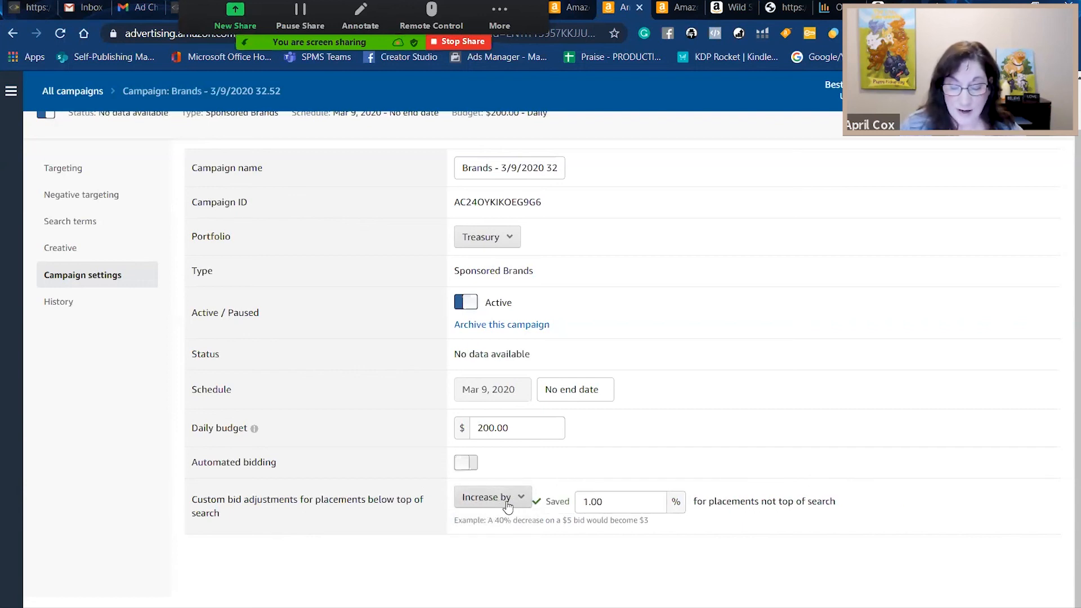
# - Set the bid increase for placements not top of search to 100%
pyautogui.click(590, 507)
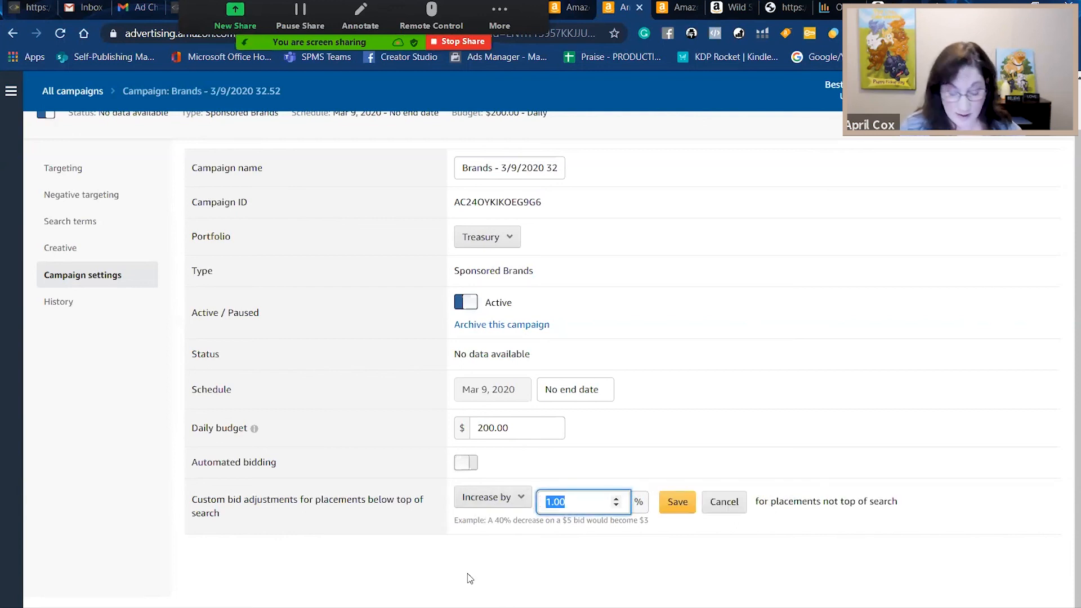
pyautogui.write('100')
pyautogui.click(742, 417)
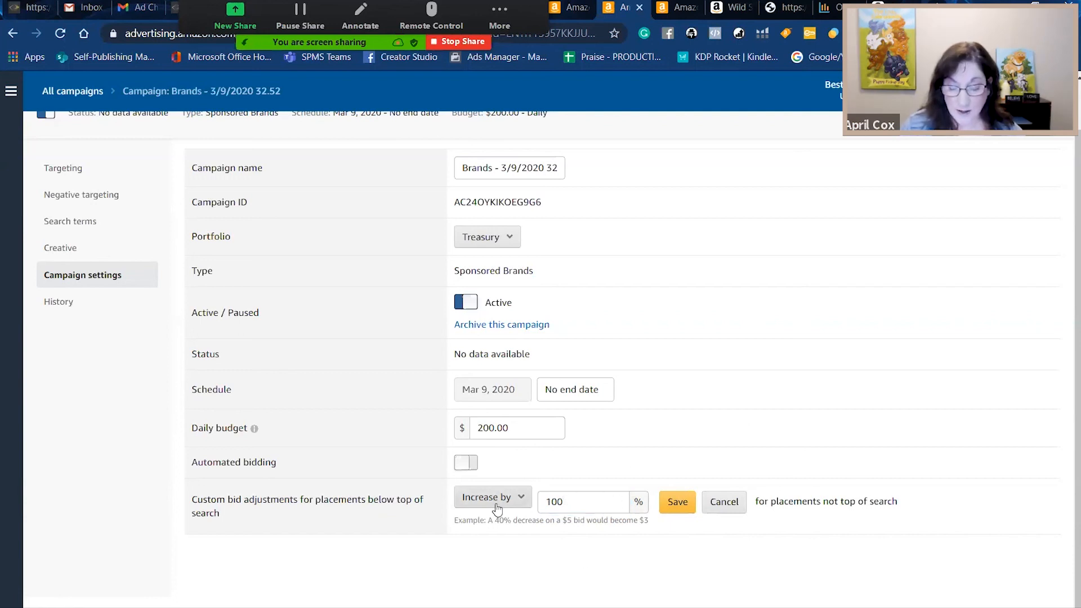